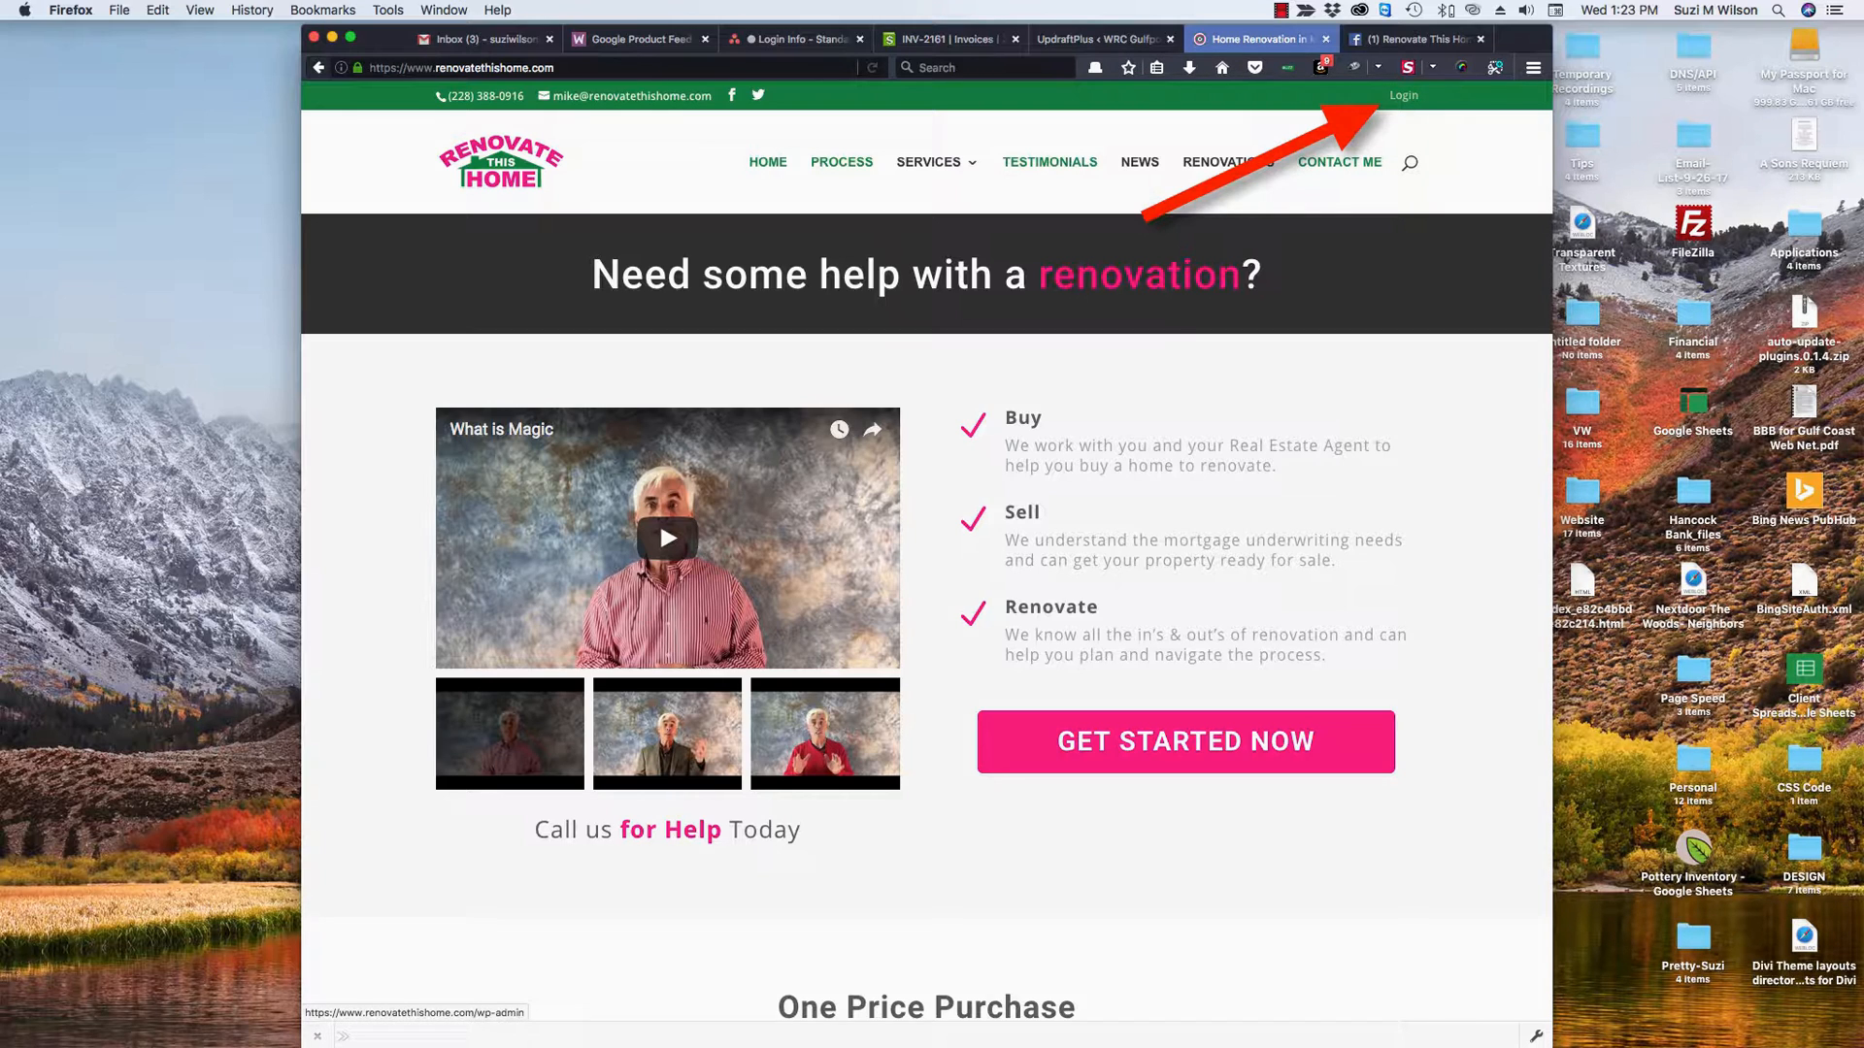
Log in to the Renovate This Home site admin using the saved username and password
{"action": "left_click", "coordinate": [1404, 95]}
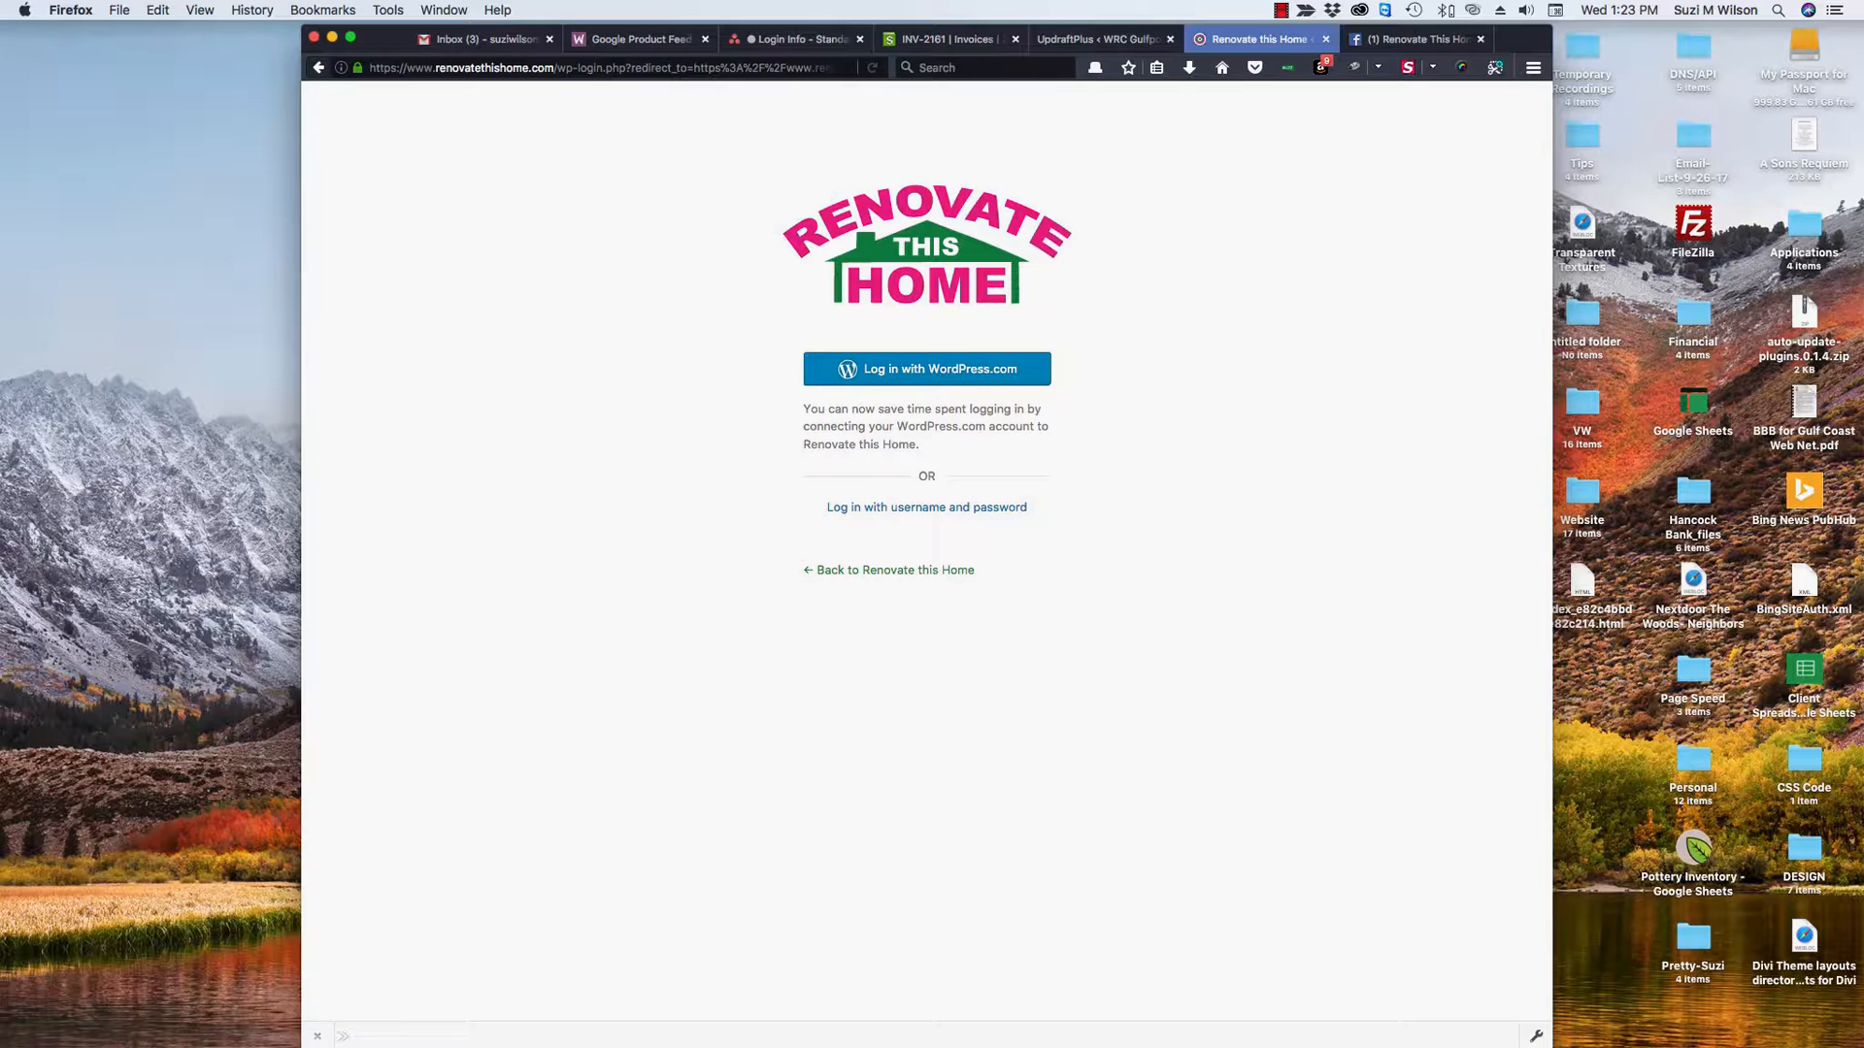
{"action": "left_click", "coordinate": [926, 508]}
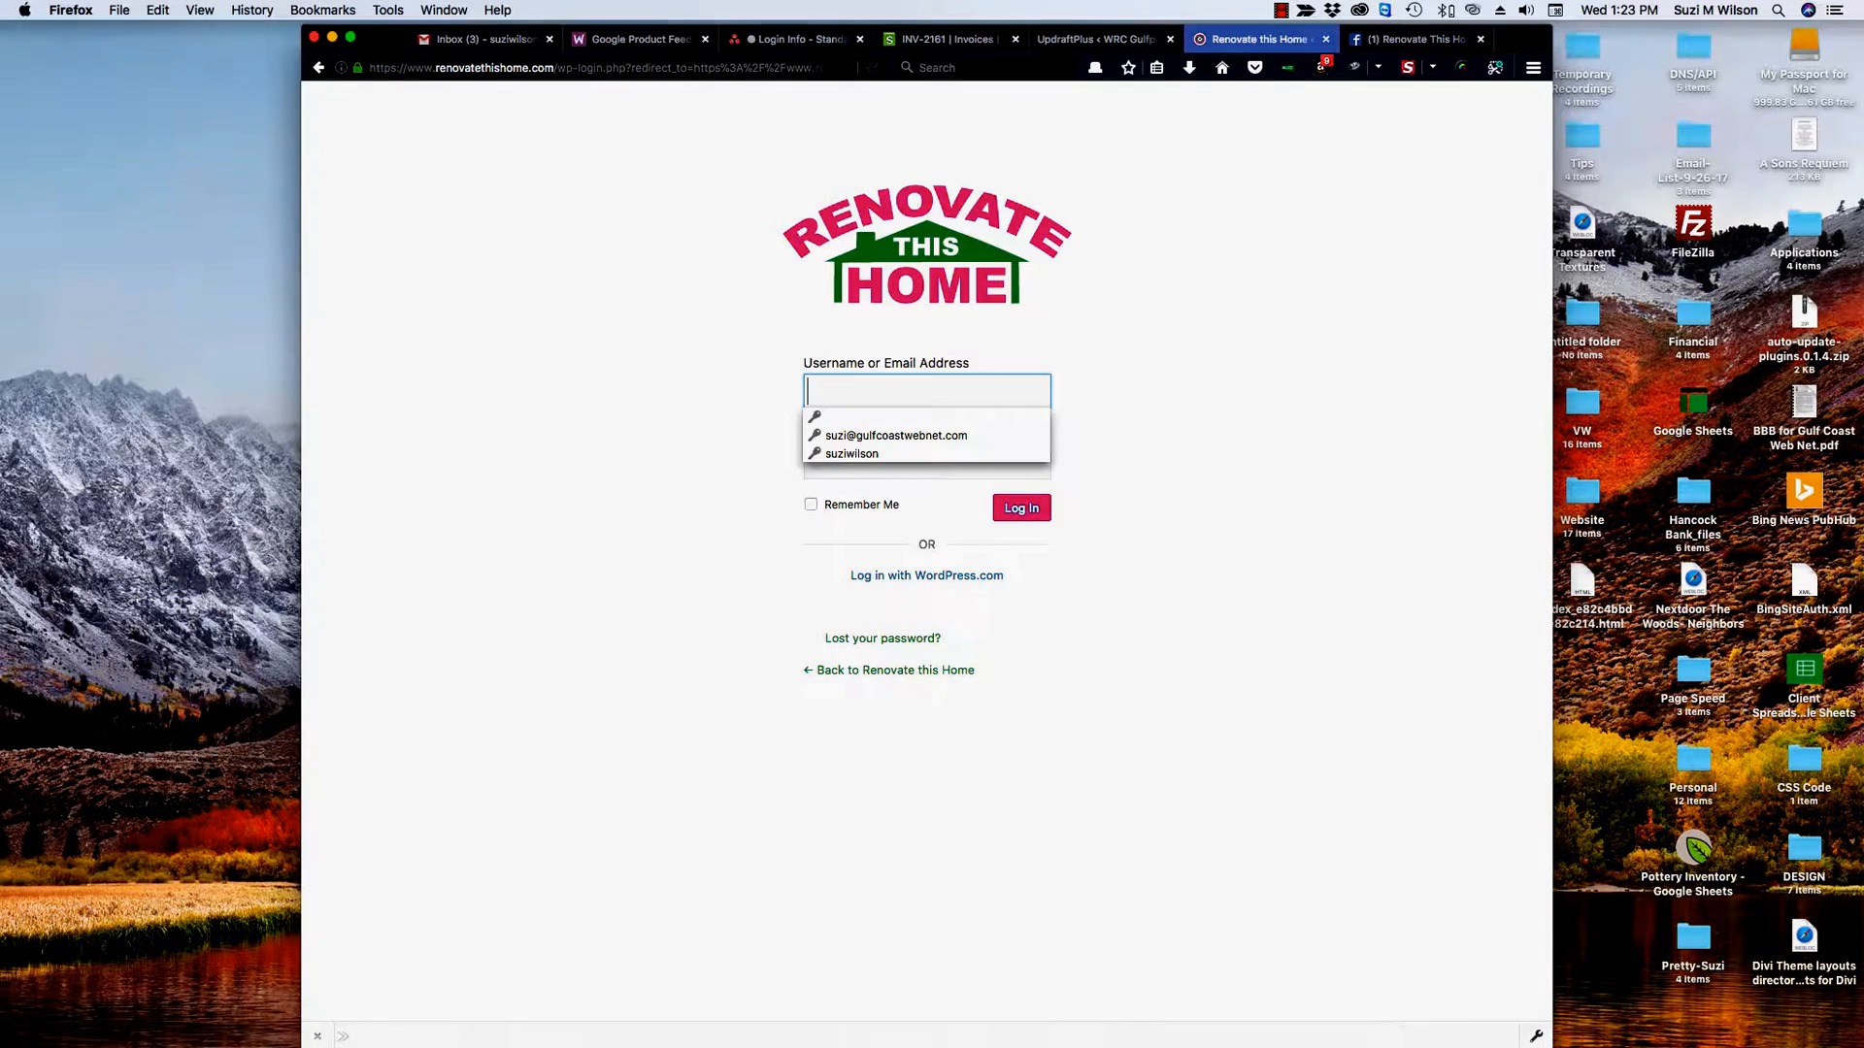
{"action": "left_click", "coordinate": [888, 455]}
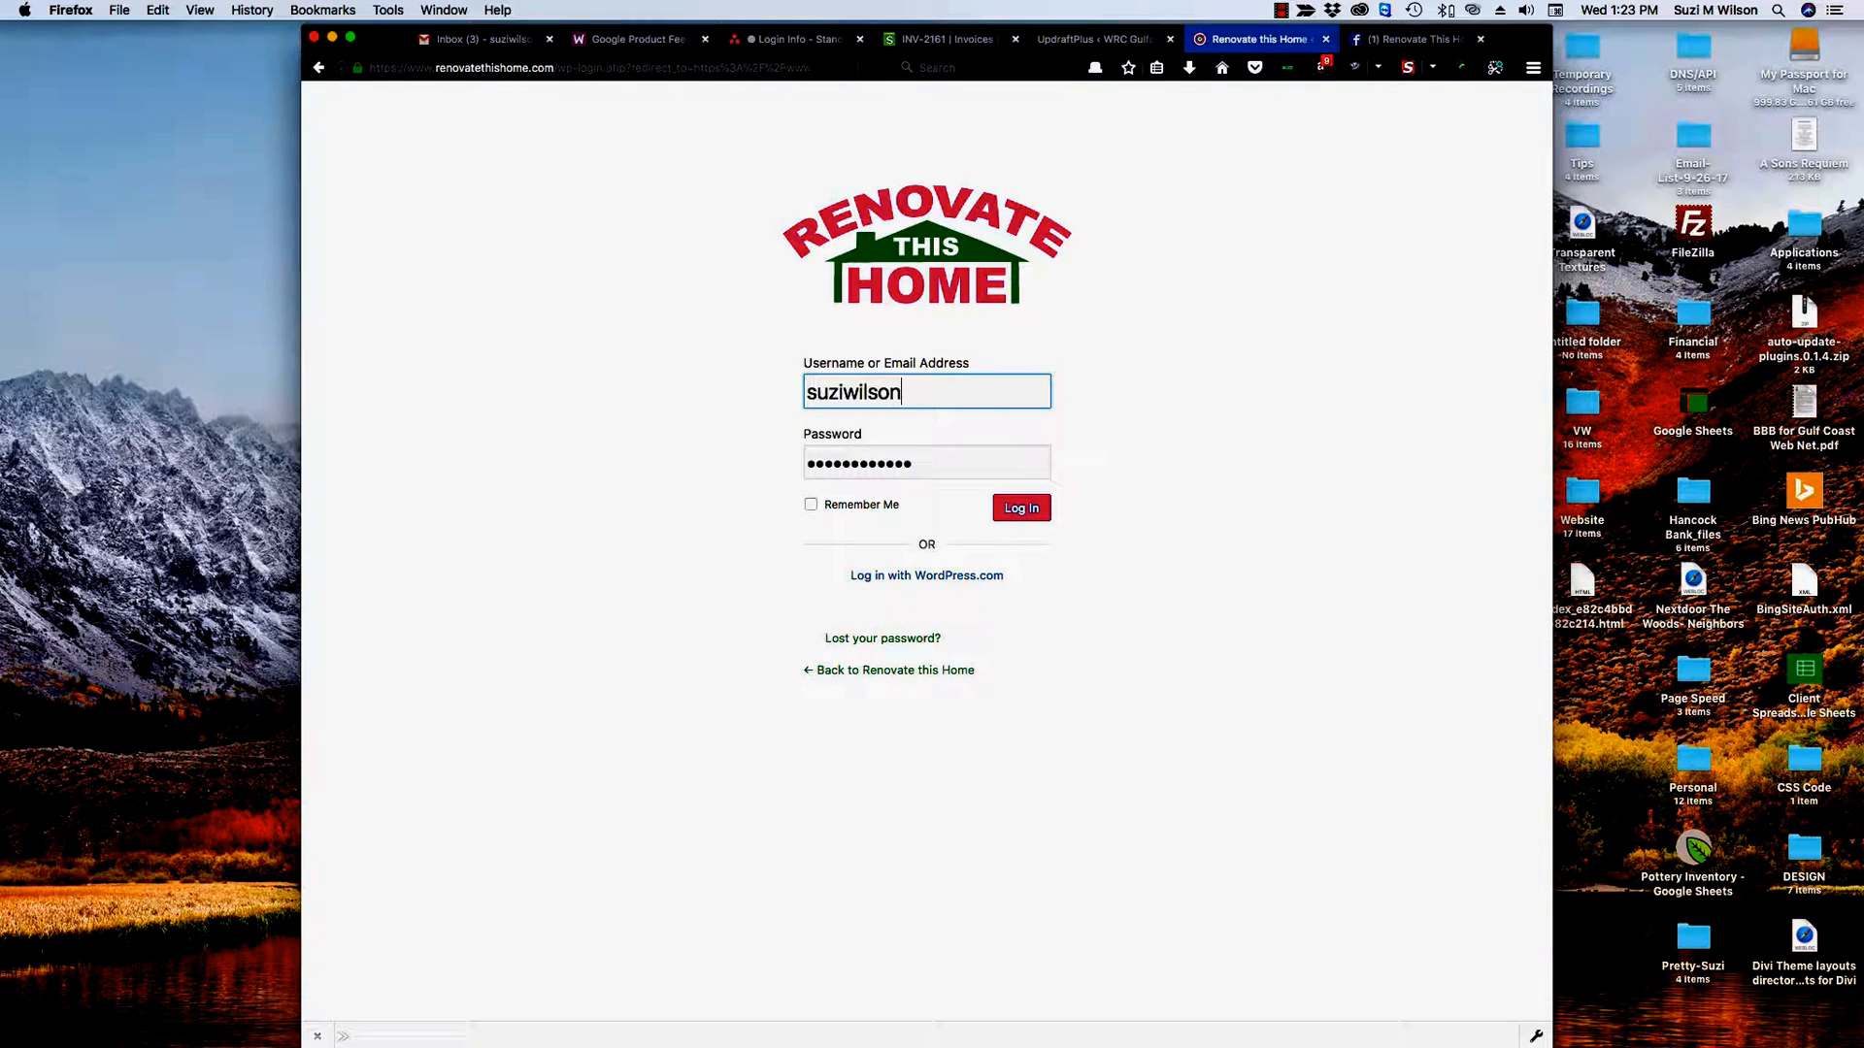
{"action": "key", "text": "Return"}
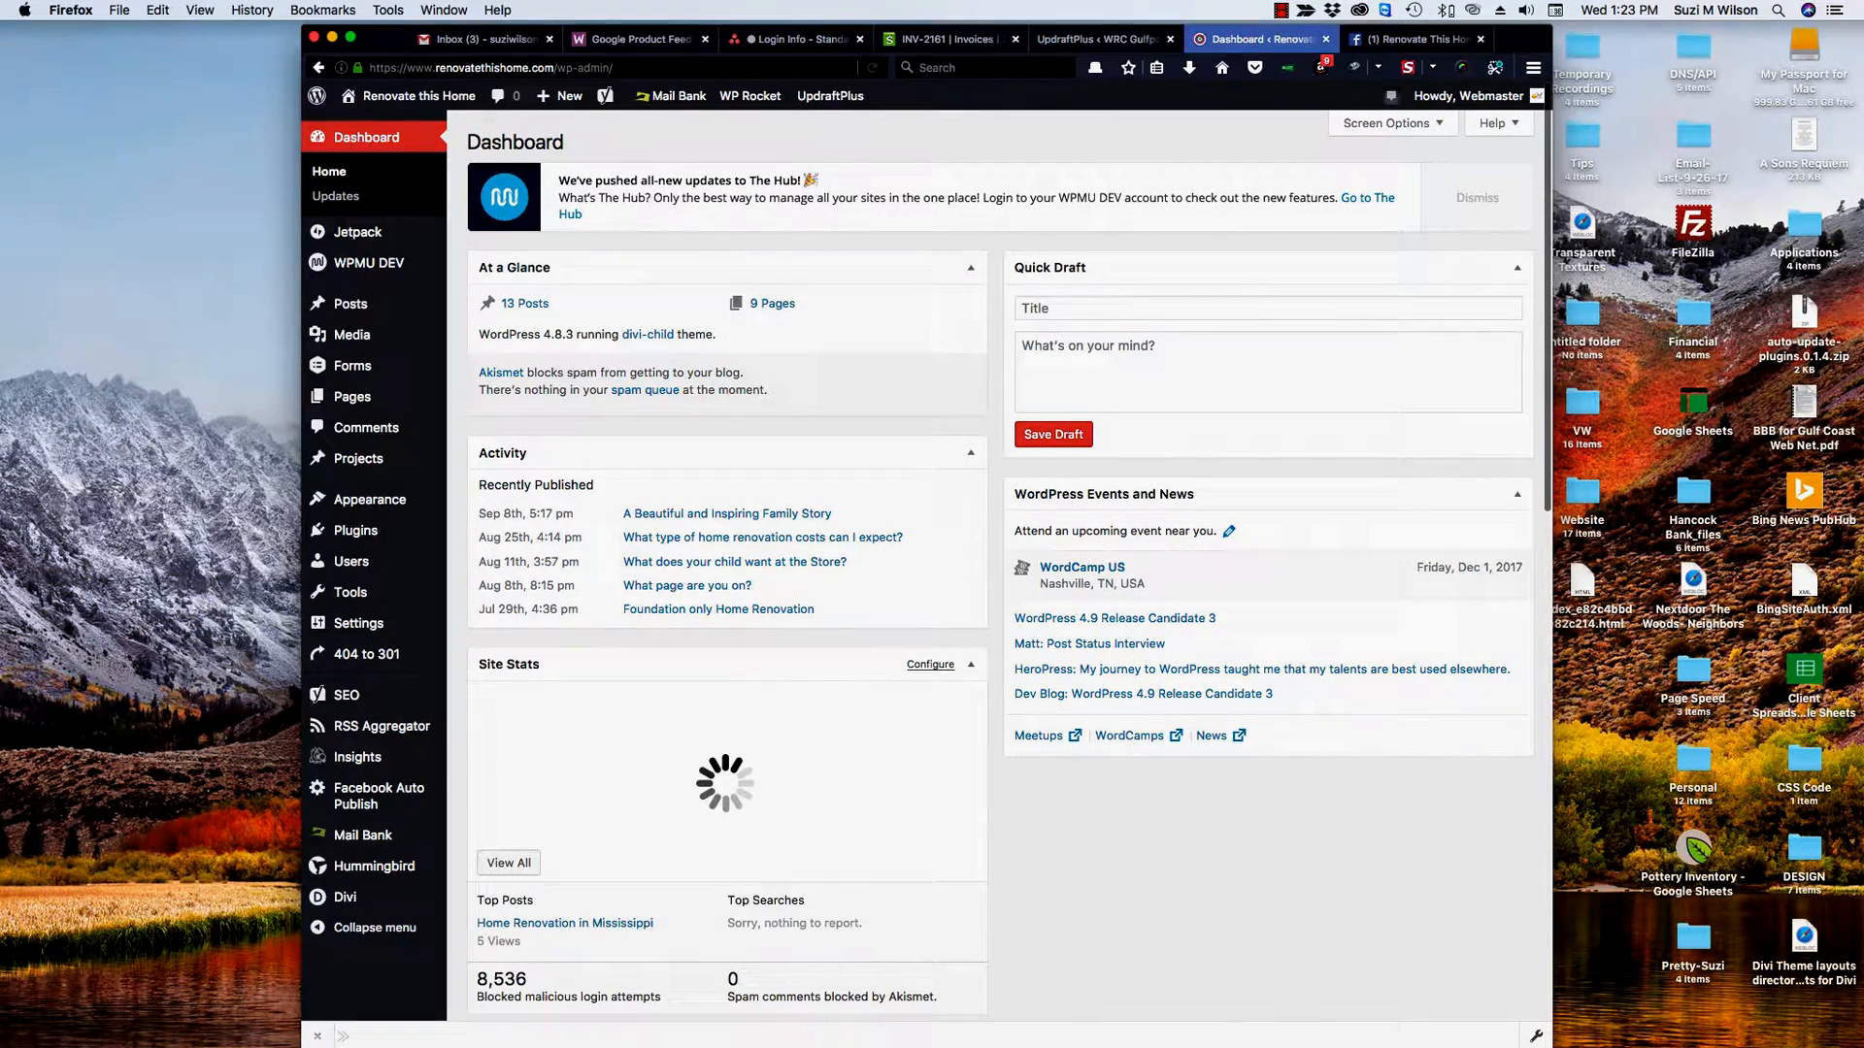
Open the draft post "Renovations Archives – Freshome.com" for editing from the list of posts
{"action": "mouse_move", "coordinate": [351, 304]}
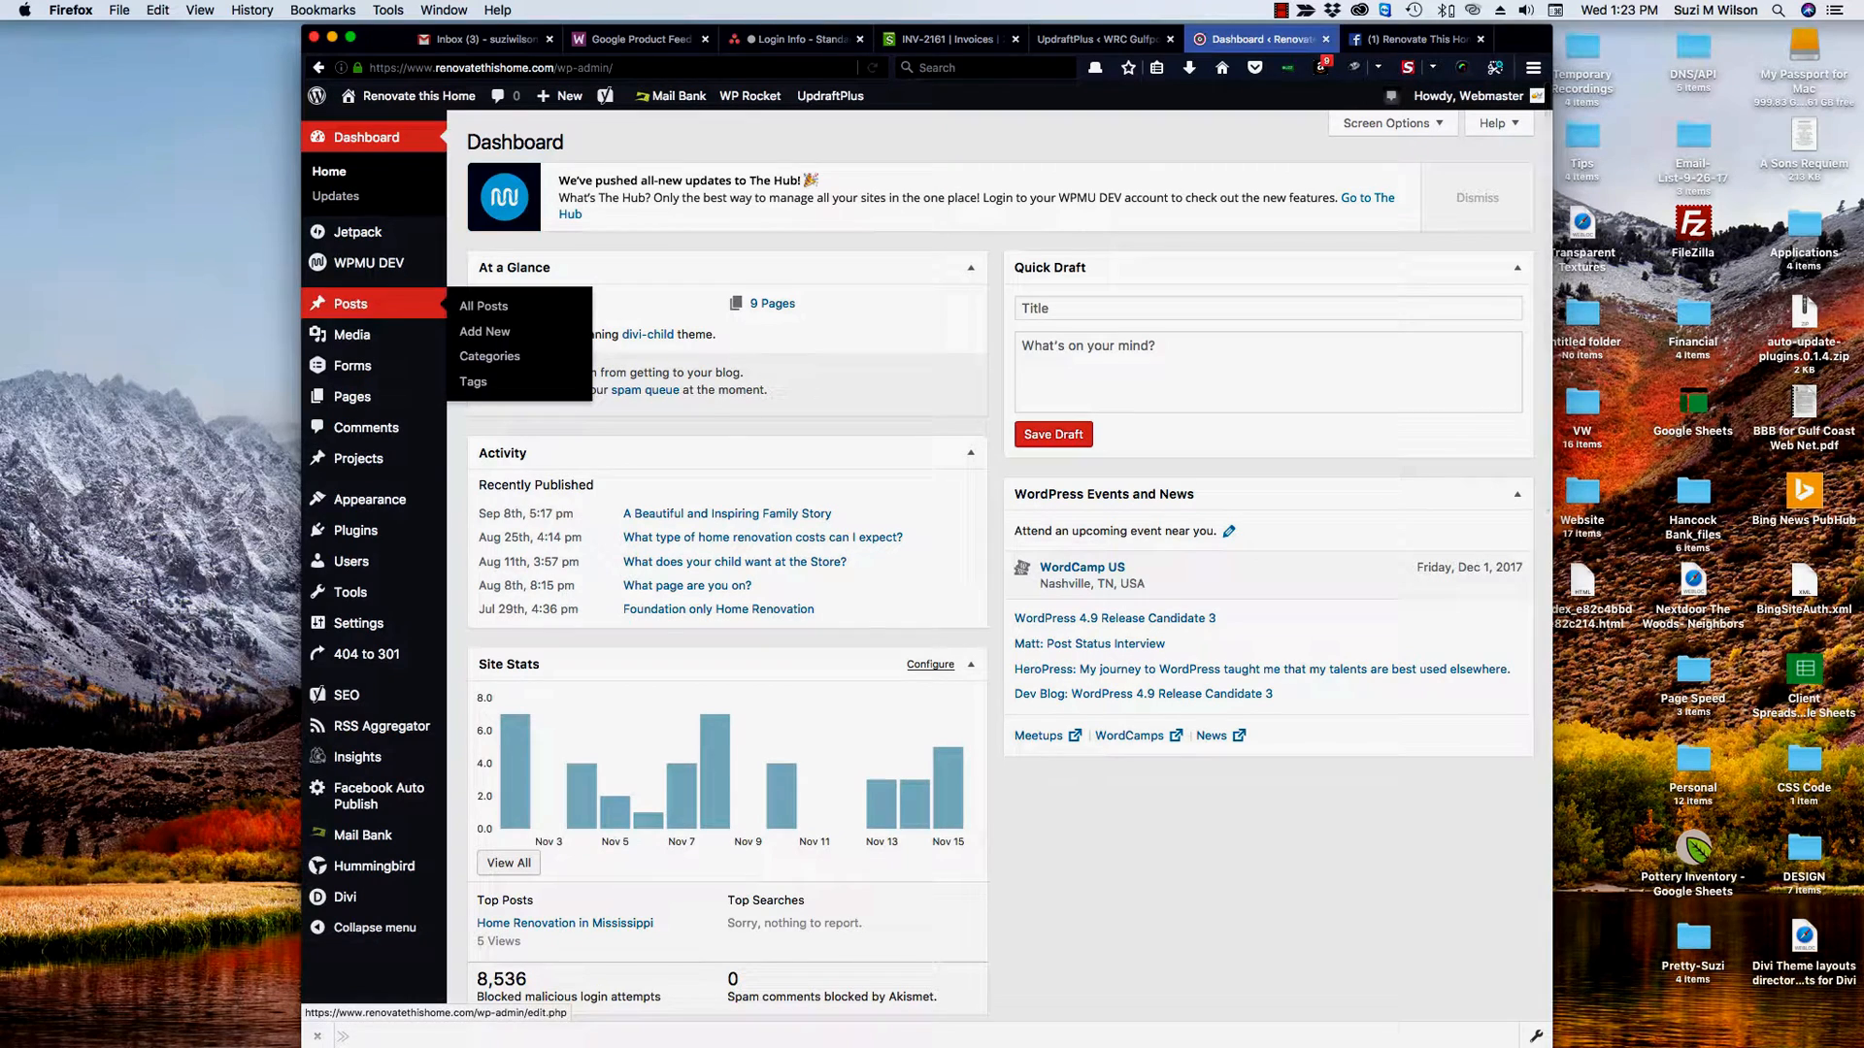
{"action": "left_click", "coordinate": [350, 304]}
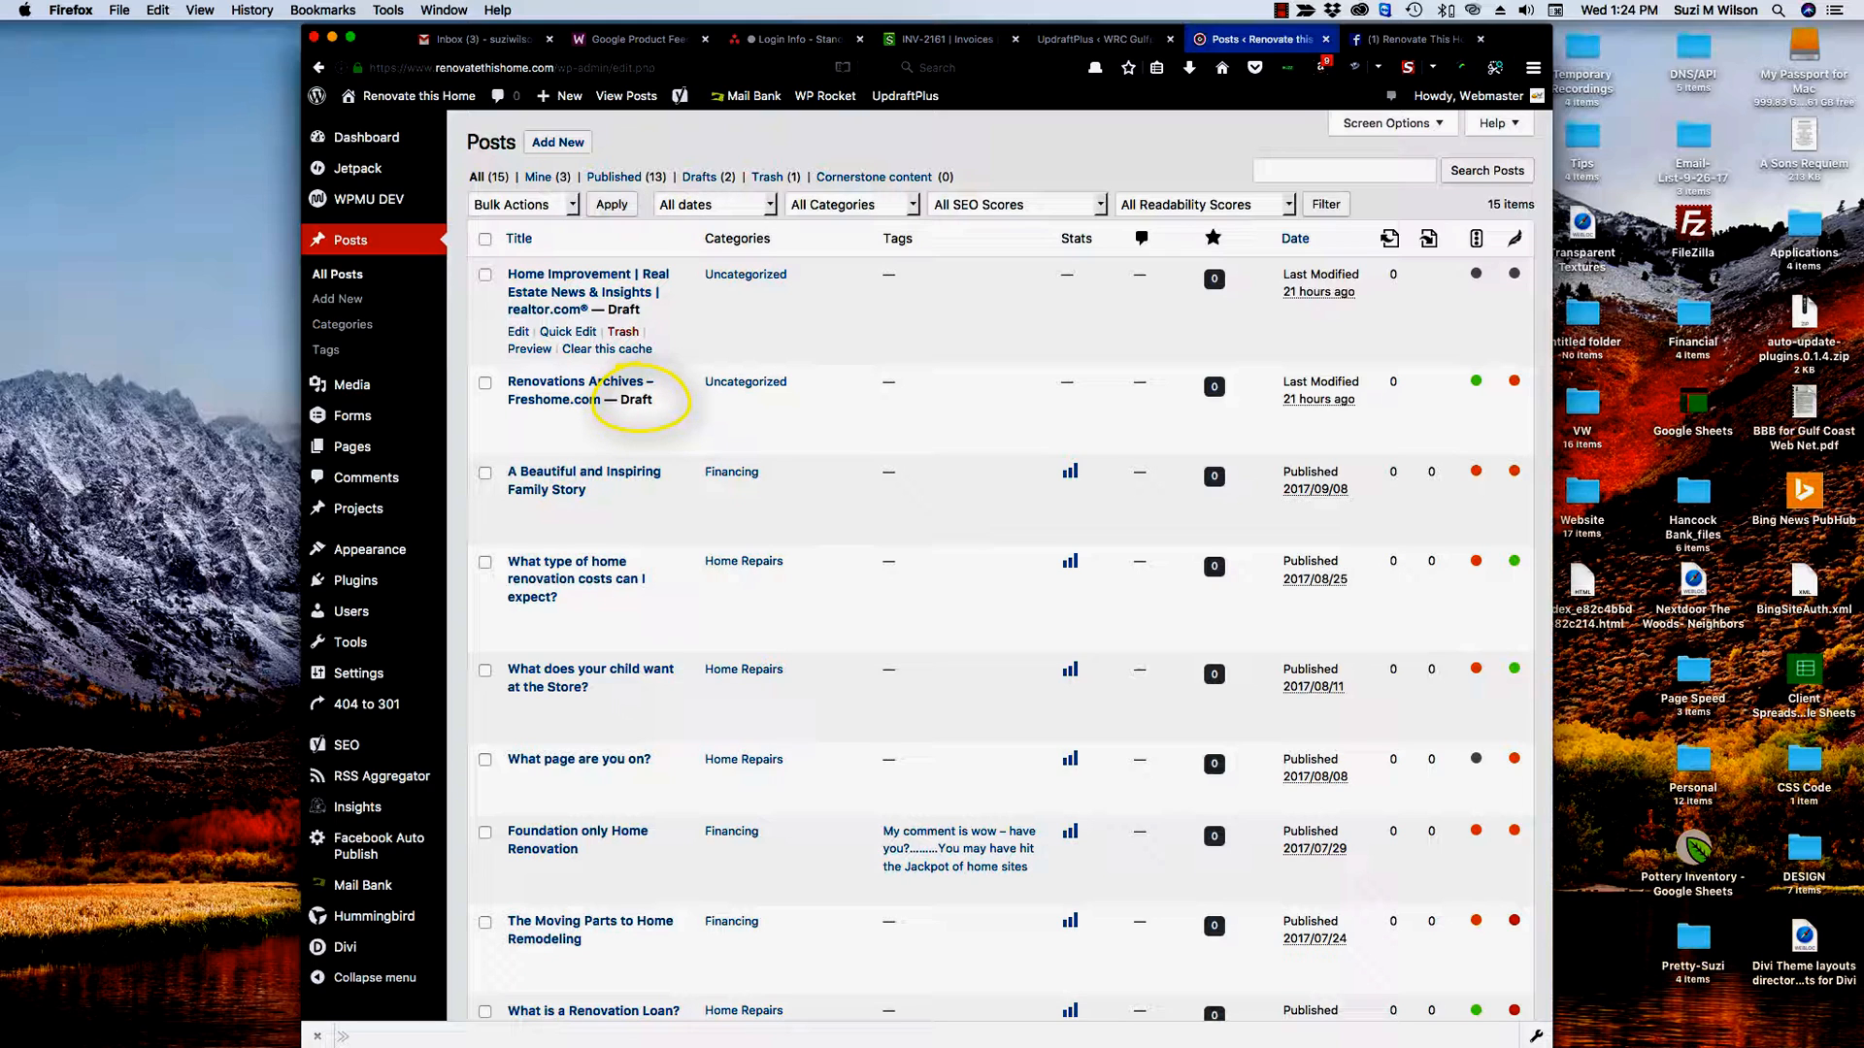
{"action": "mouse_move", "coordinate": [641, 398]}
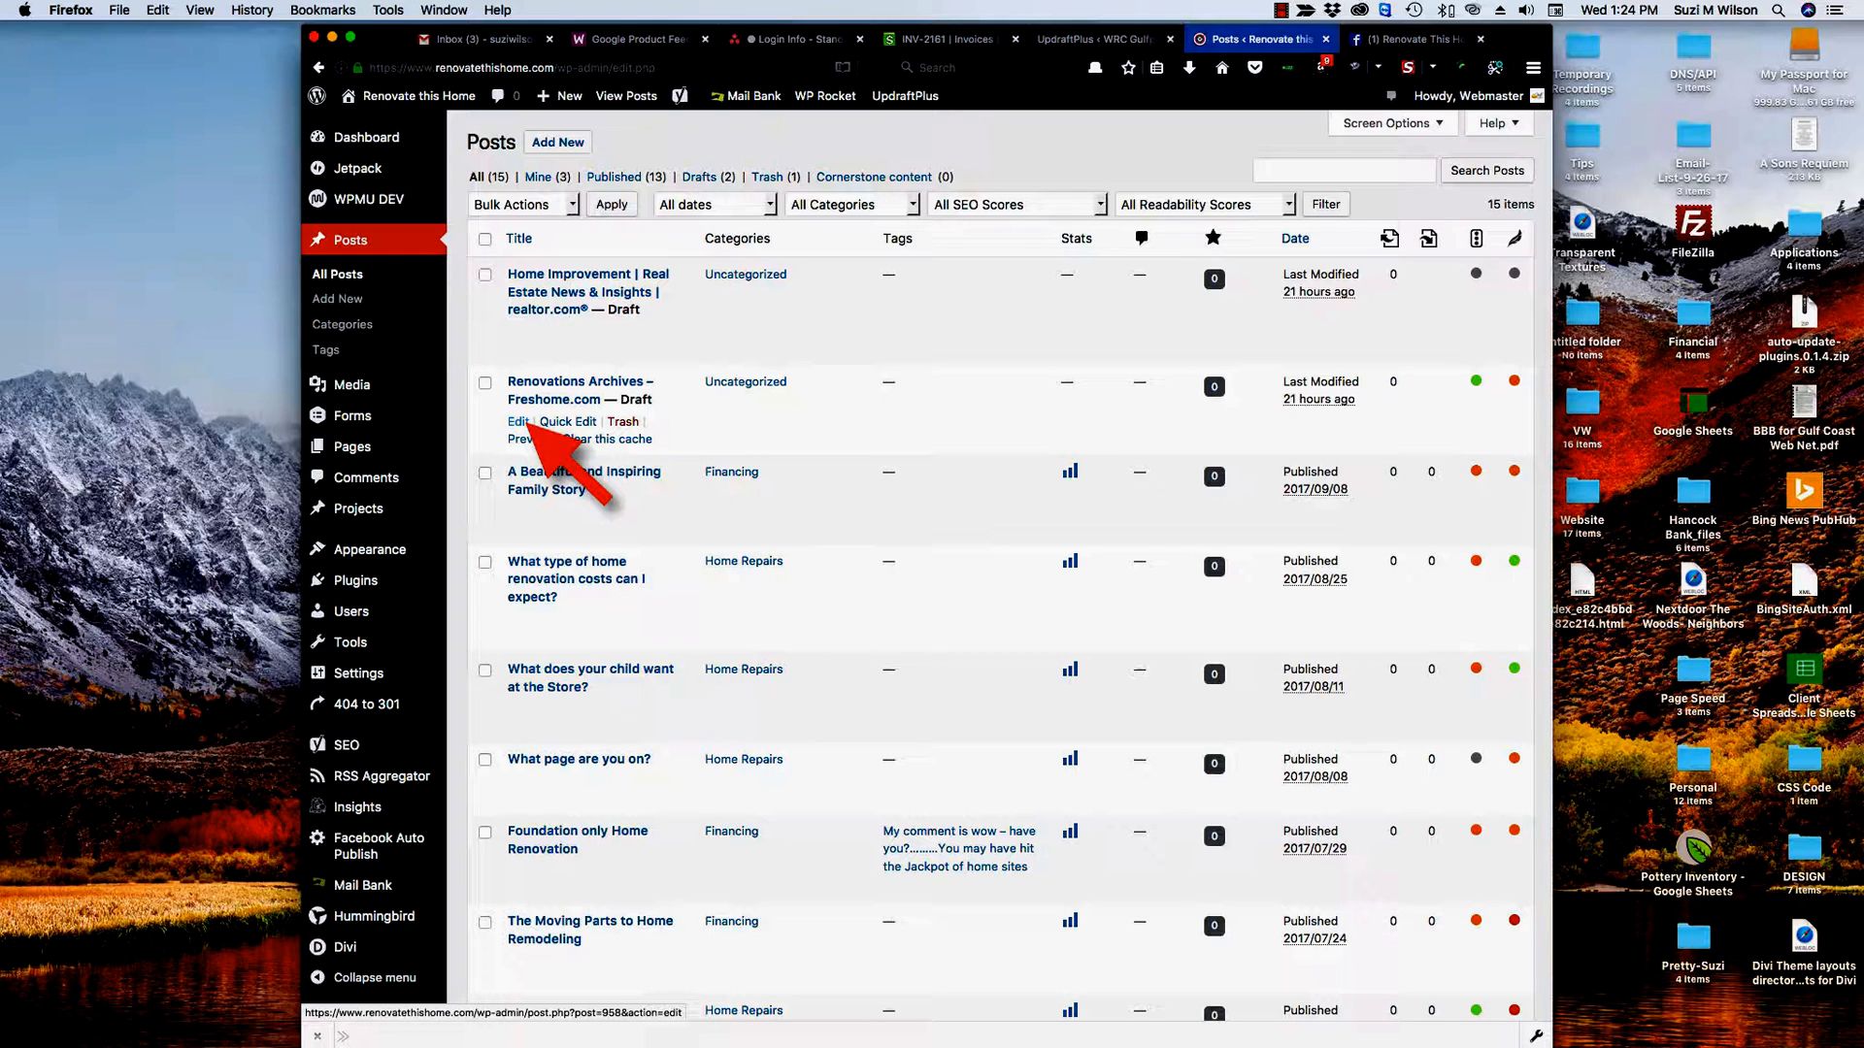
{"action": "left_click", "coordinate": [517, 421]}
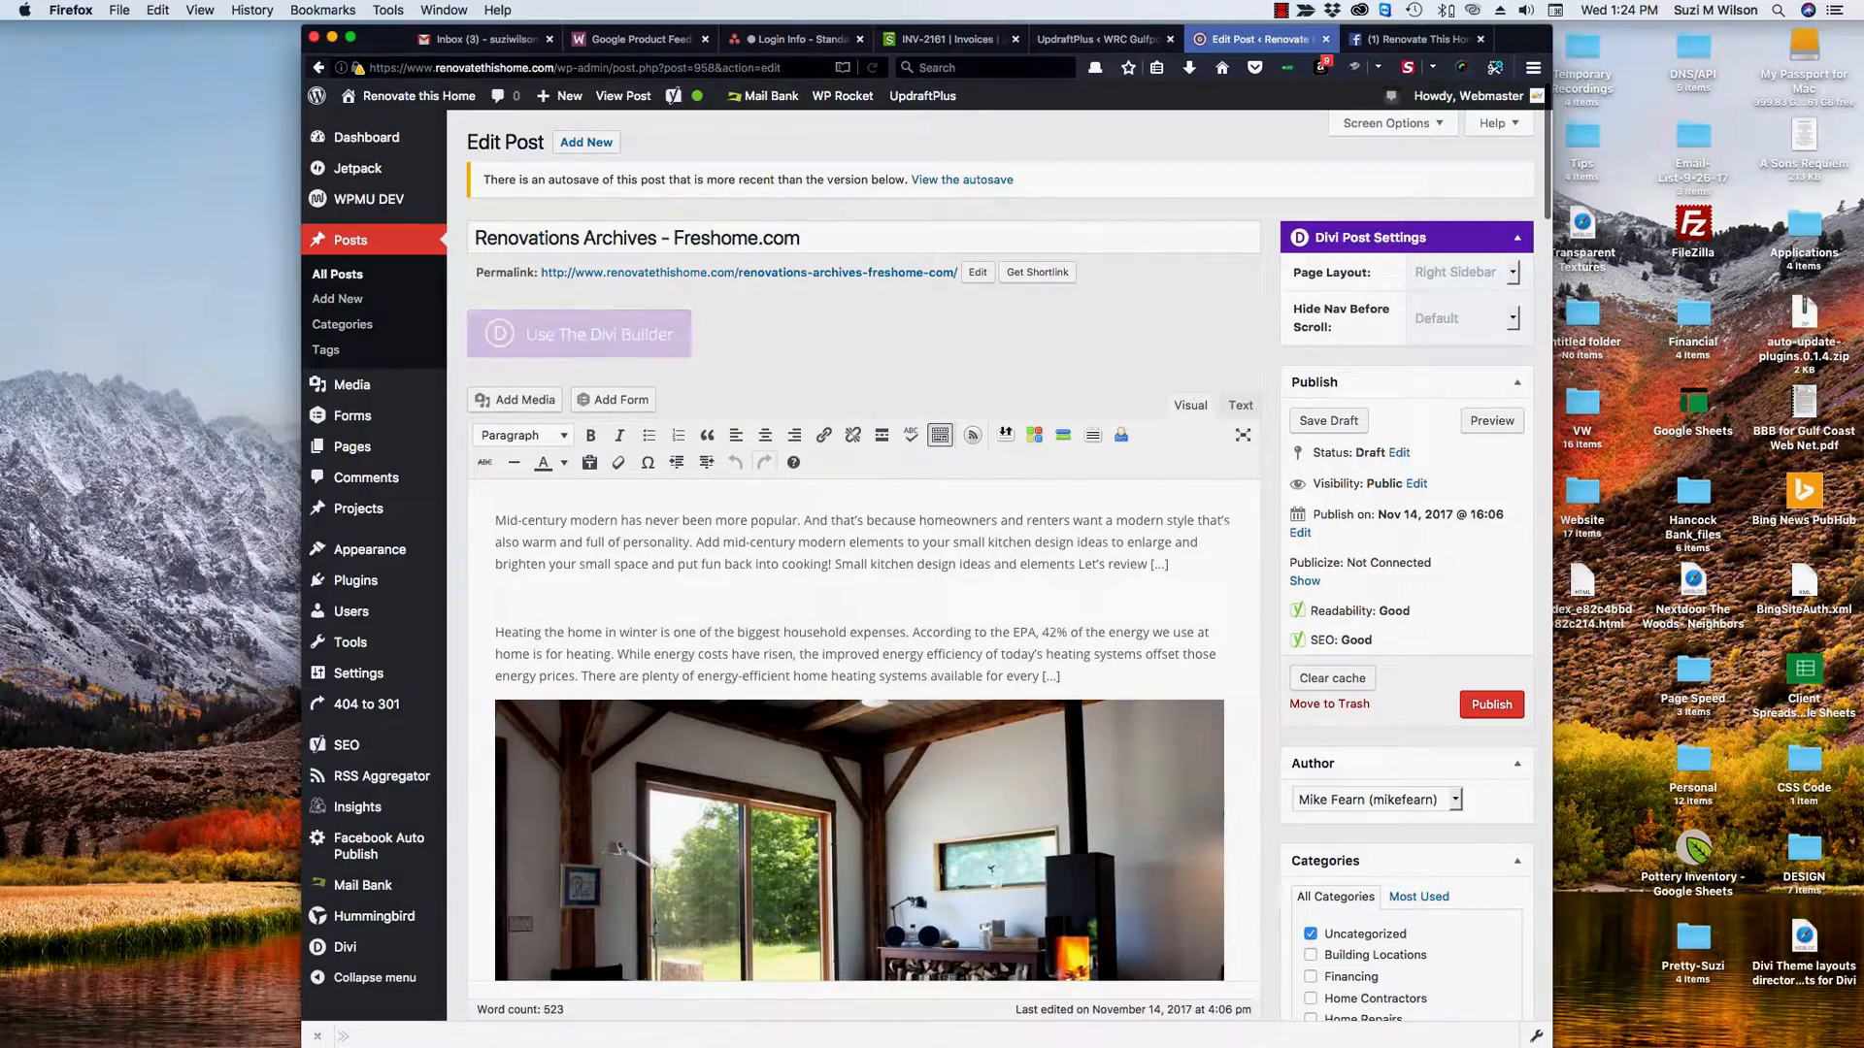
Review the draft's content and retitle the post "Mid-century Modern Design Trends"
{"action": "scroll", "coordinate": [864, 563], "scroll_direction": "down", "scroll_amount": 5}
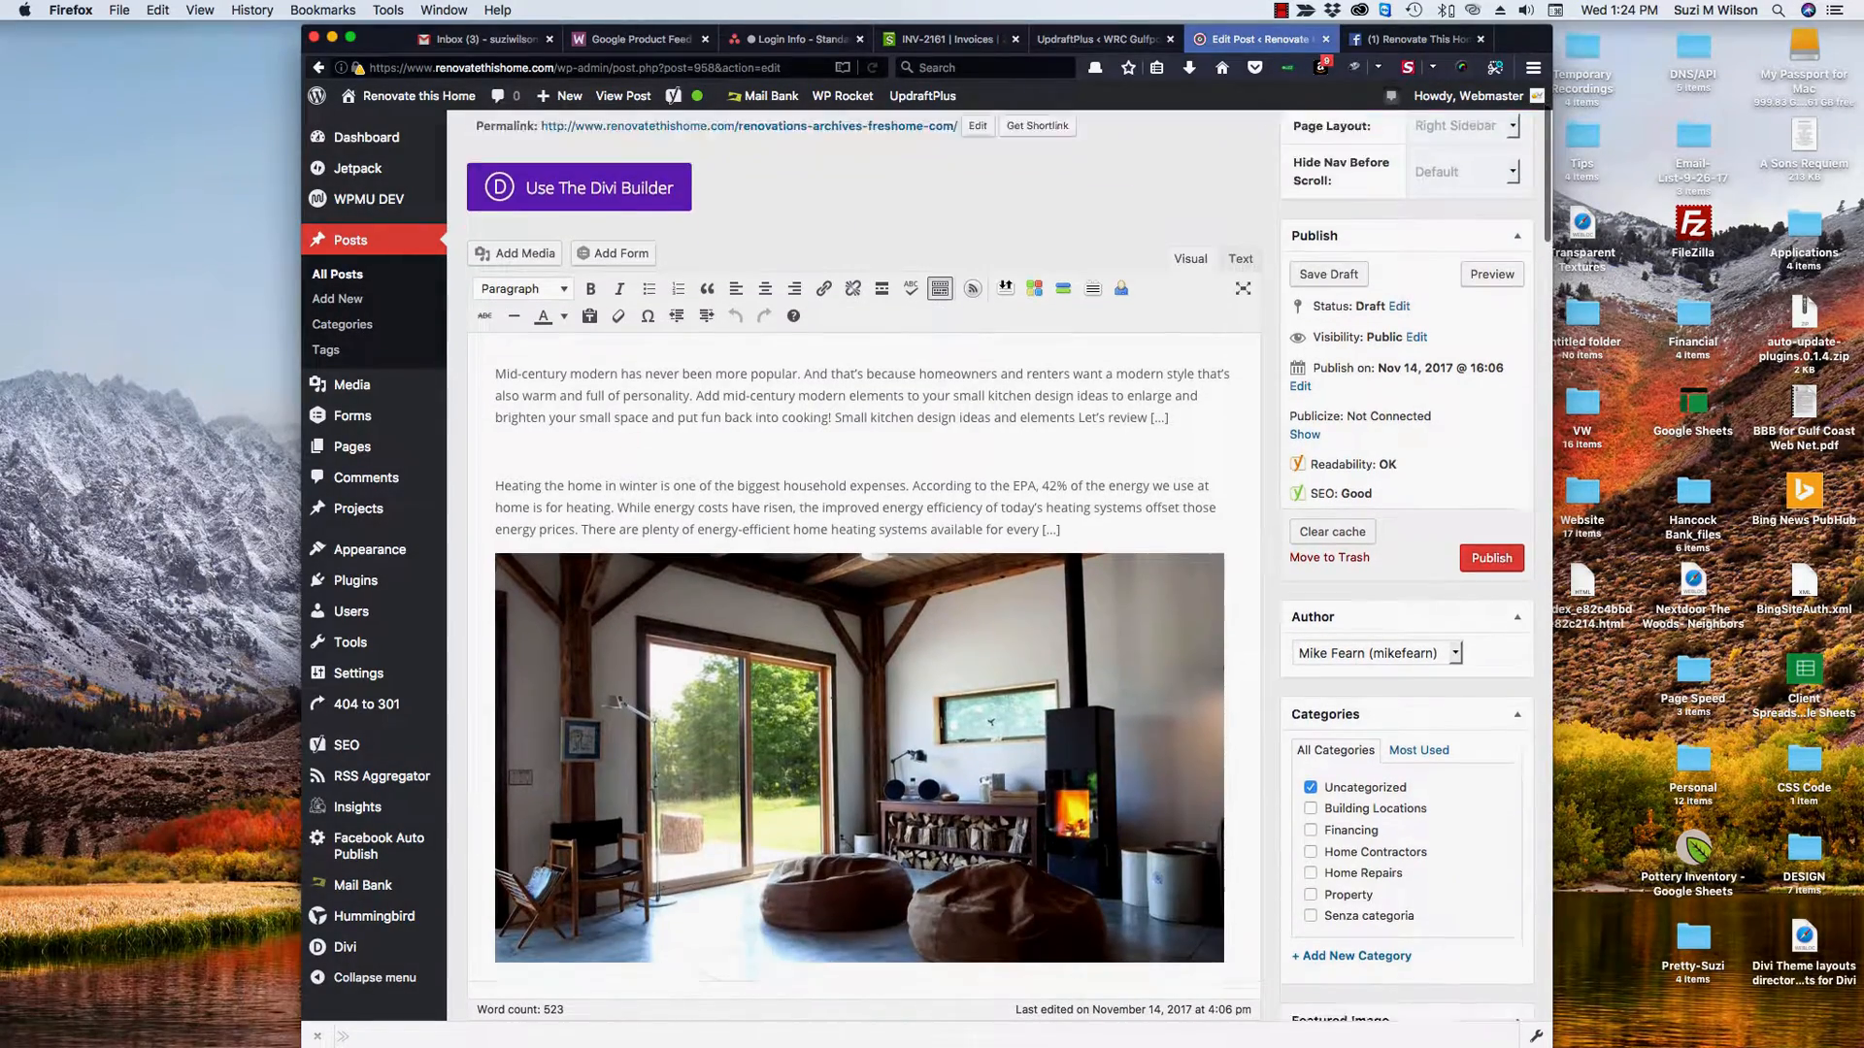
{"action": "scroll", "coordinate": [864, 563], "scroll_direction": "down", "scroll_amount": 5}
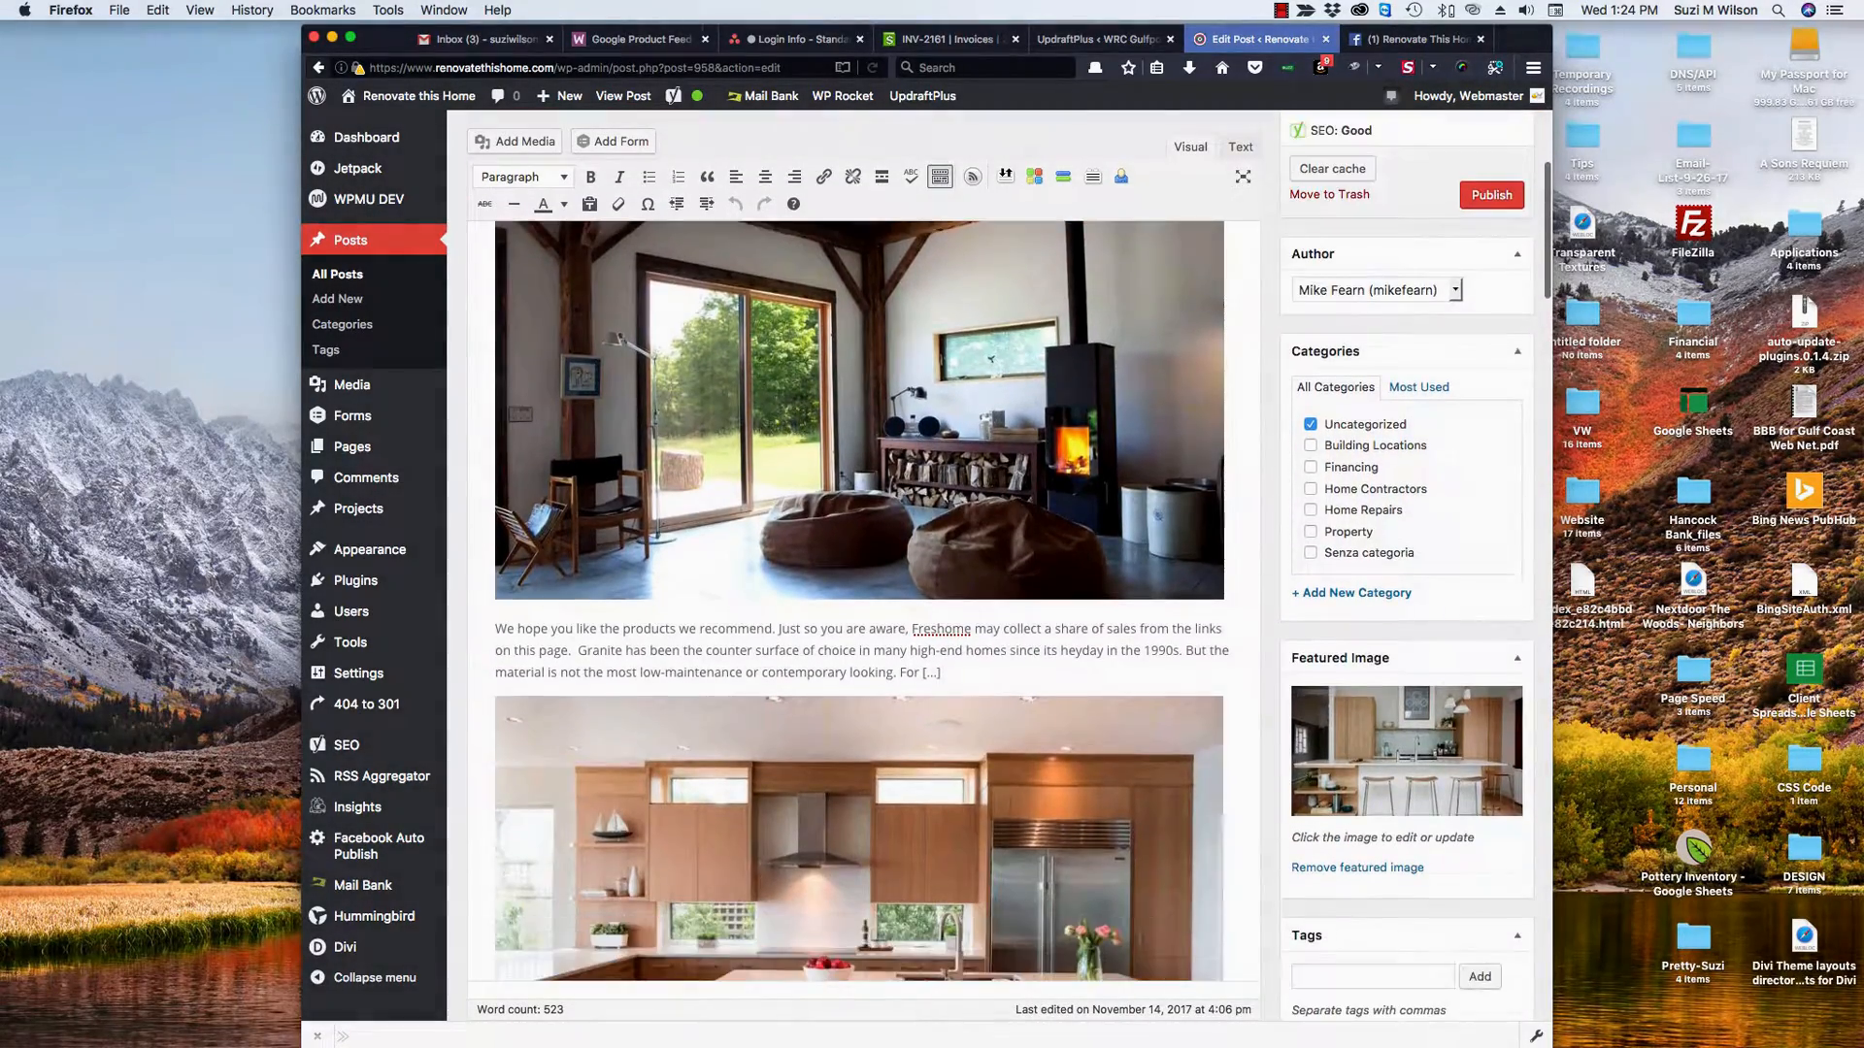
{"action": "scroll", "coordinate": [864, 562], "scroll_direction": "down", "scroll_amount": 5}
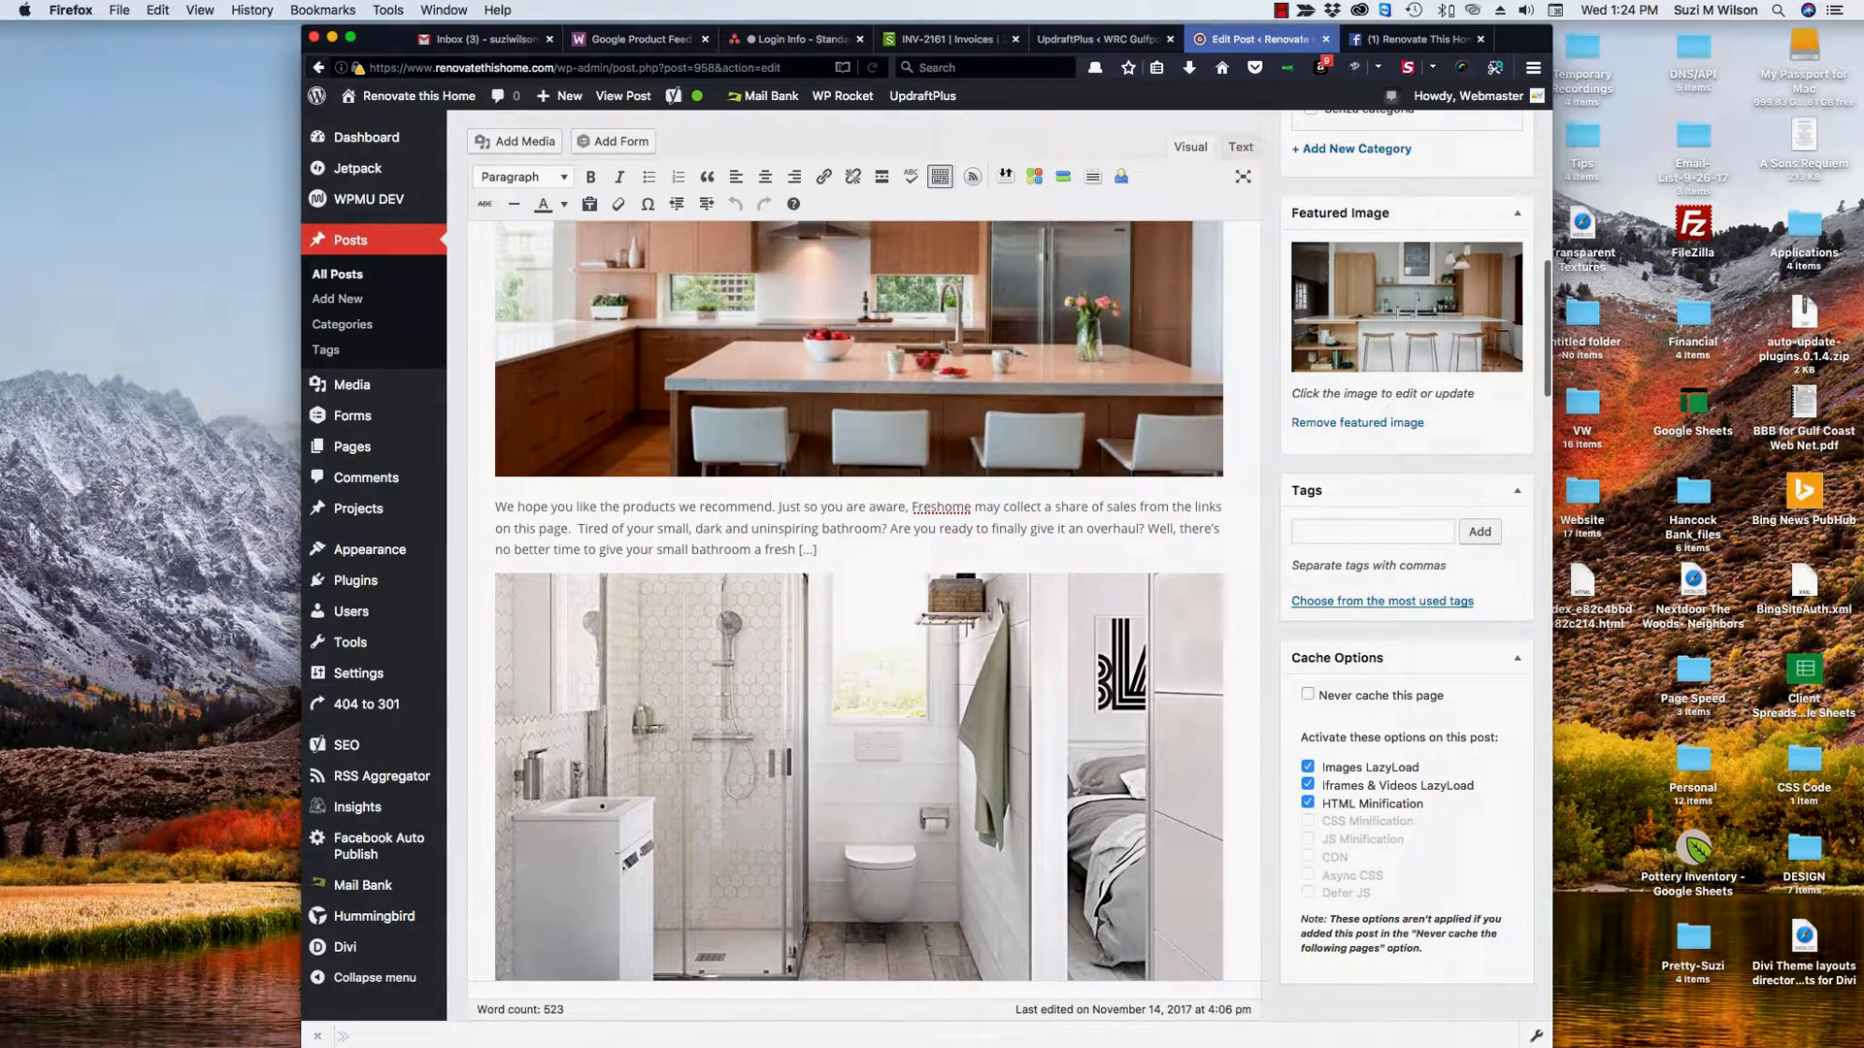
{"action": "scroll", "coordinate": [859, 602], "scroll_direction": "up", "scroll_amount": 5}
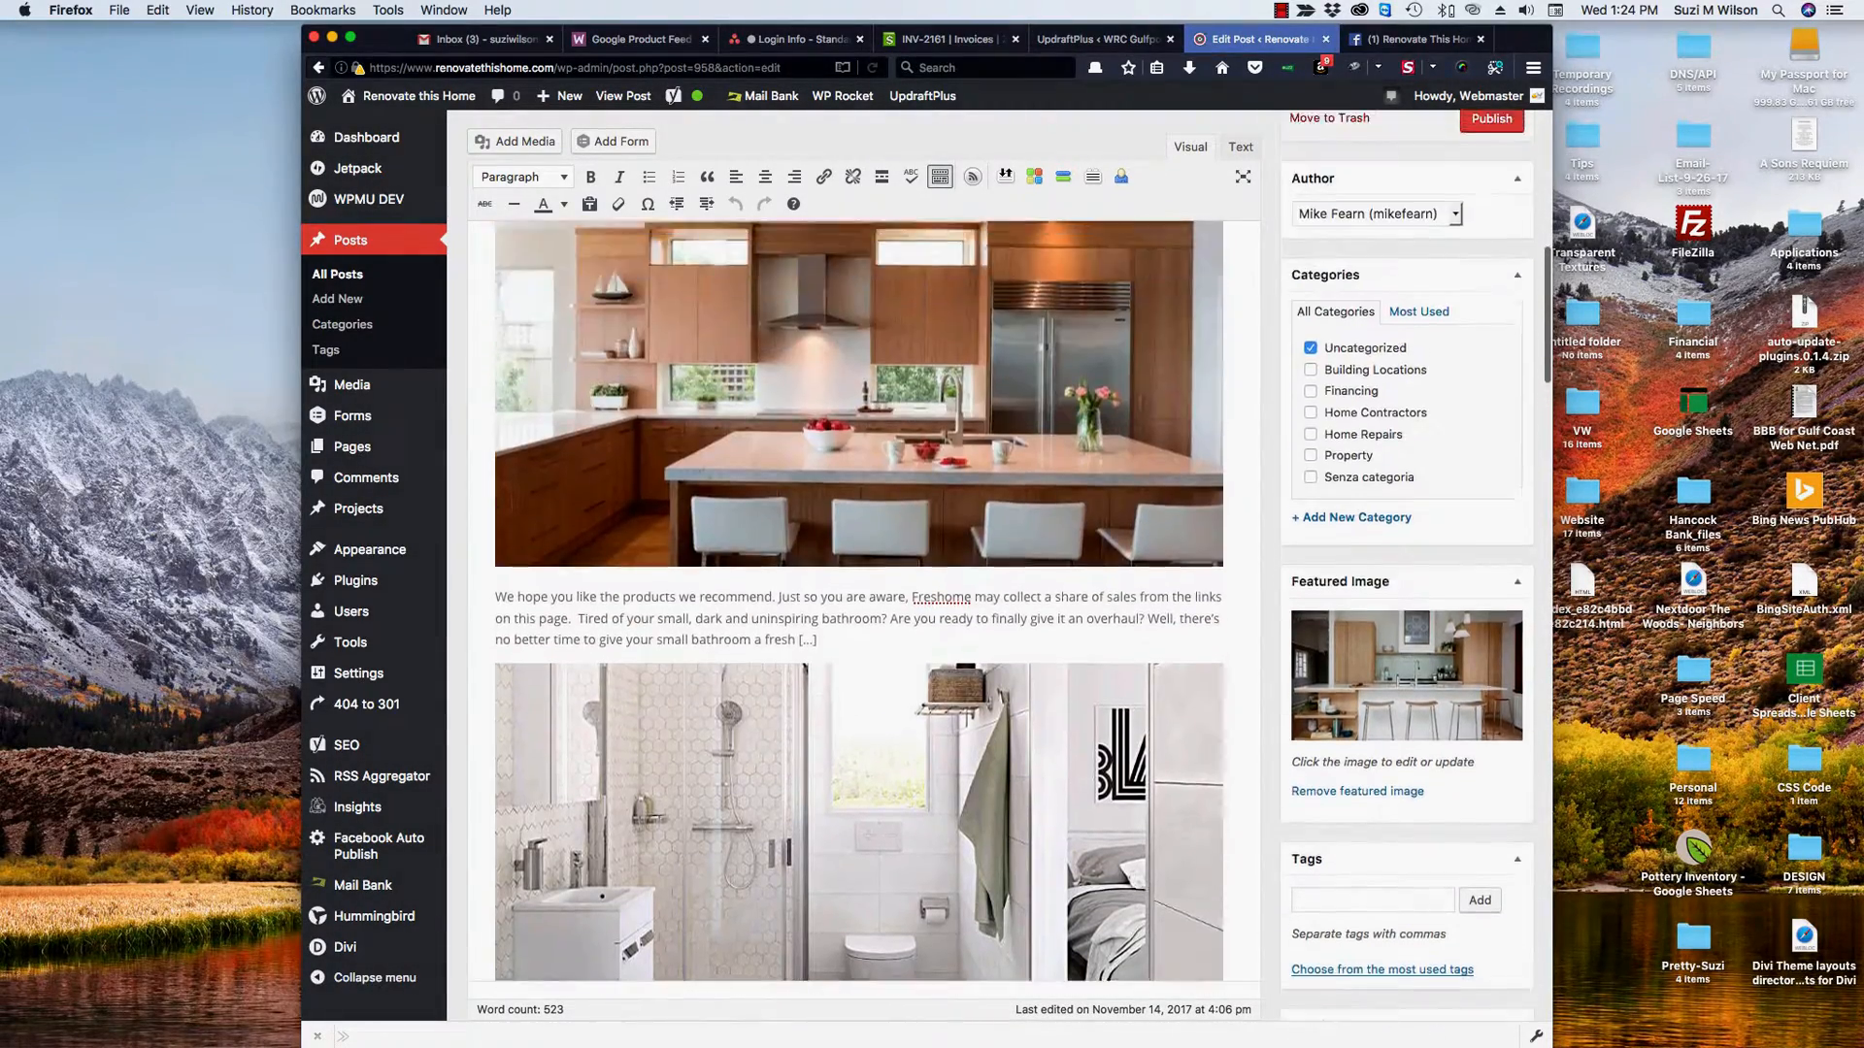
{"action": "scroll", "coordinate": [864, 563], "scroll_direction": "up", "scroll_amount": 10}
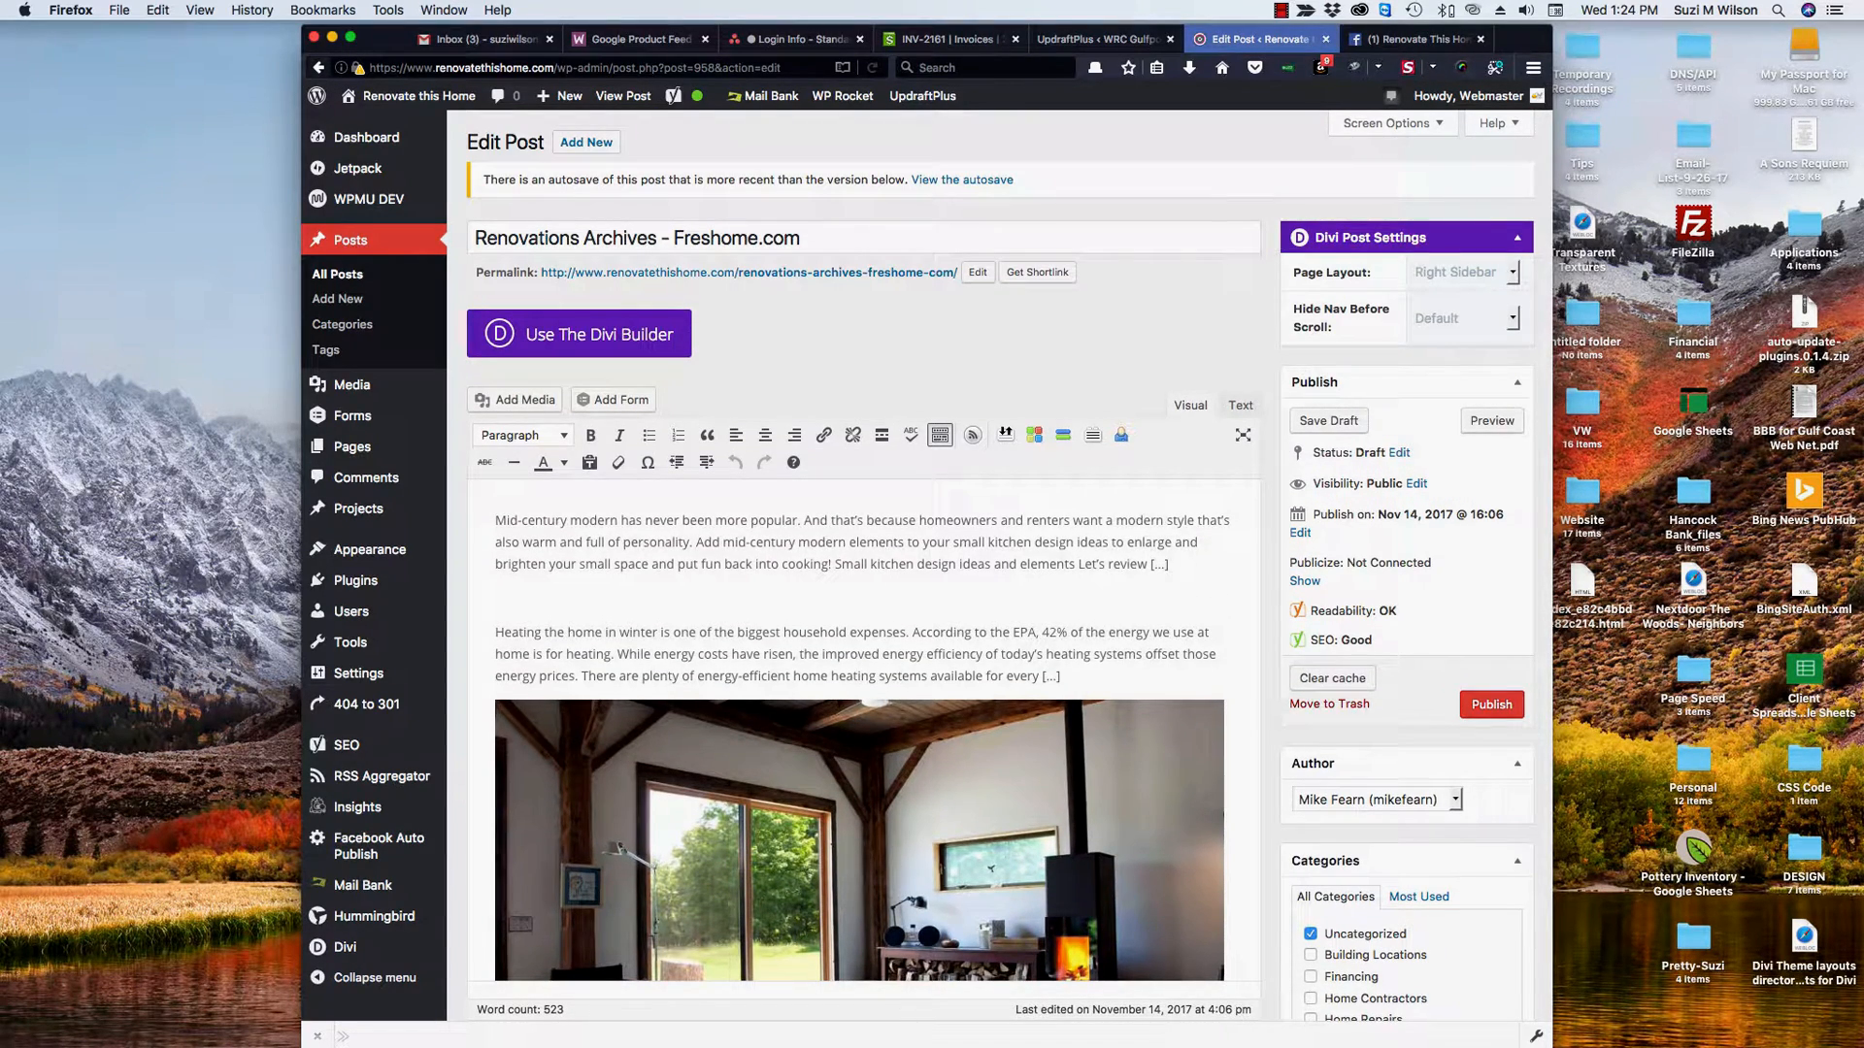
{"action": "left_click_drag", "start_coordinate": [804, 239], "coordinate": [473, 238]}
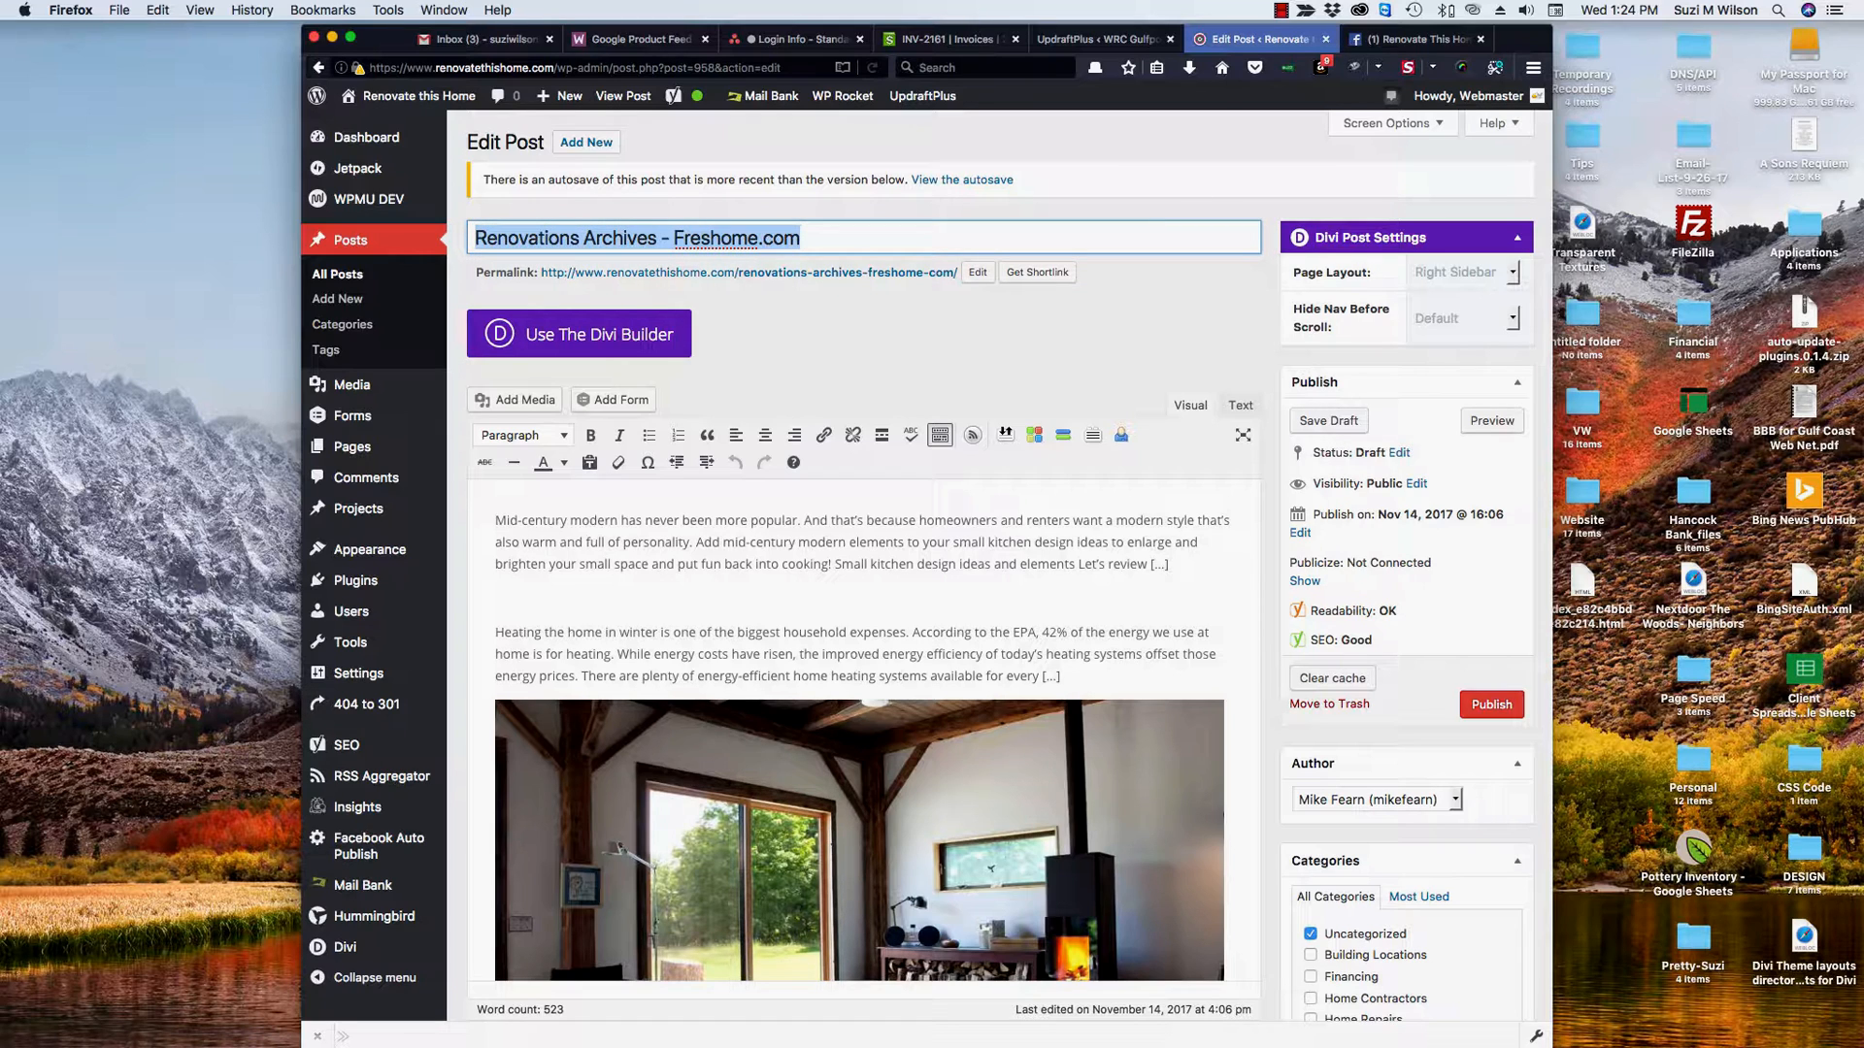
{"action": "type", "text": "Mid"}
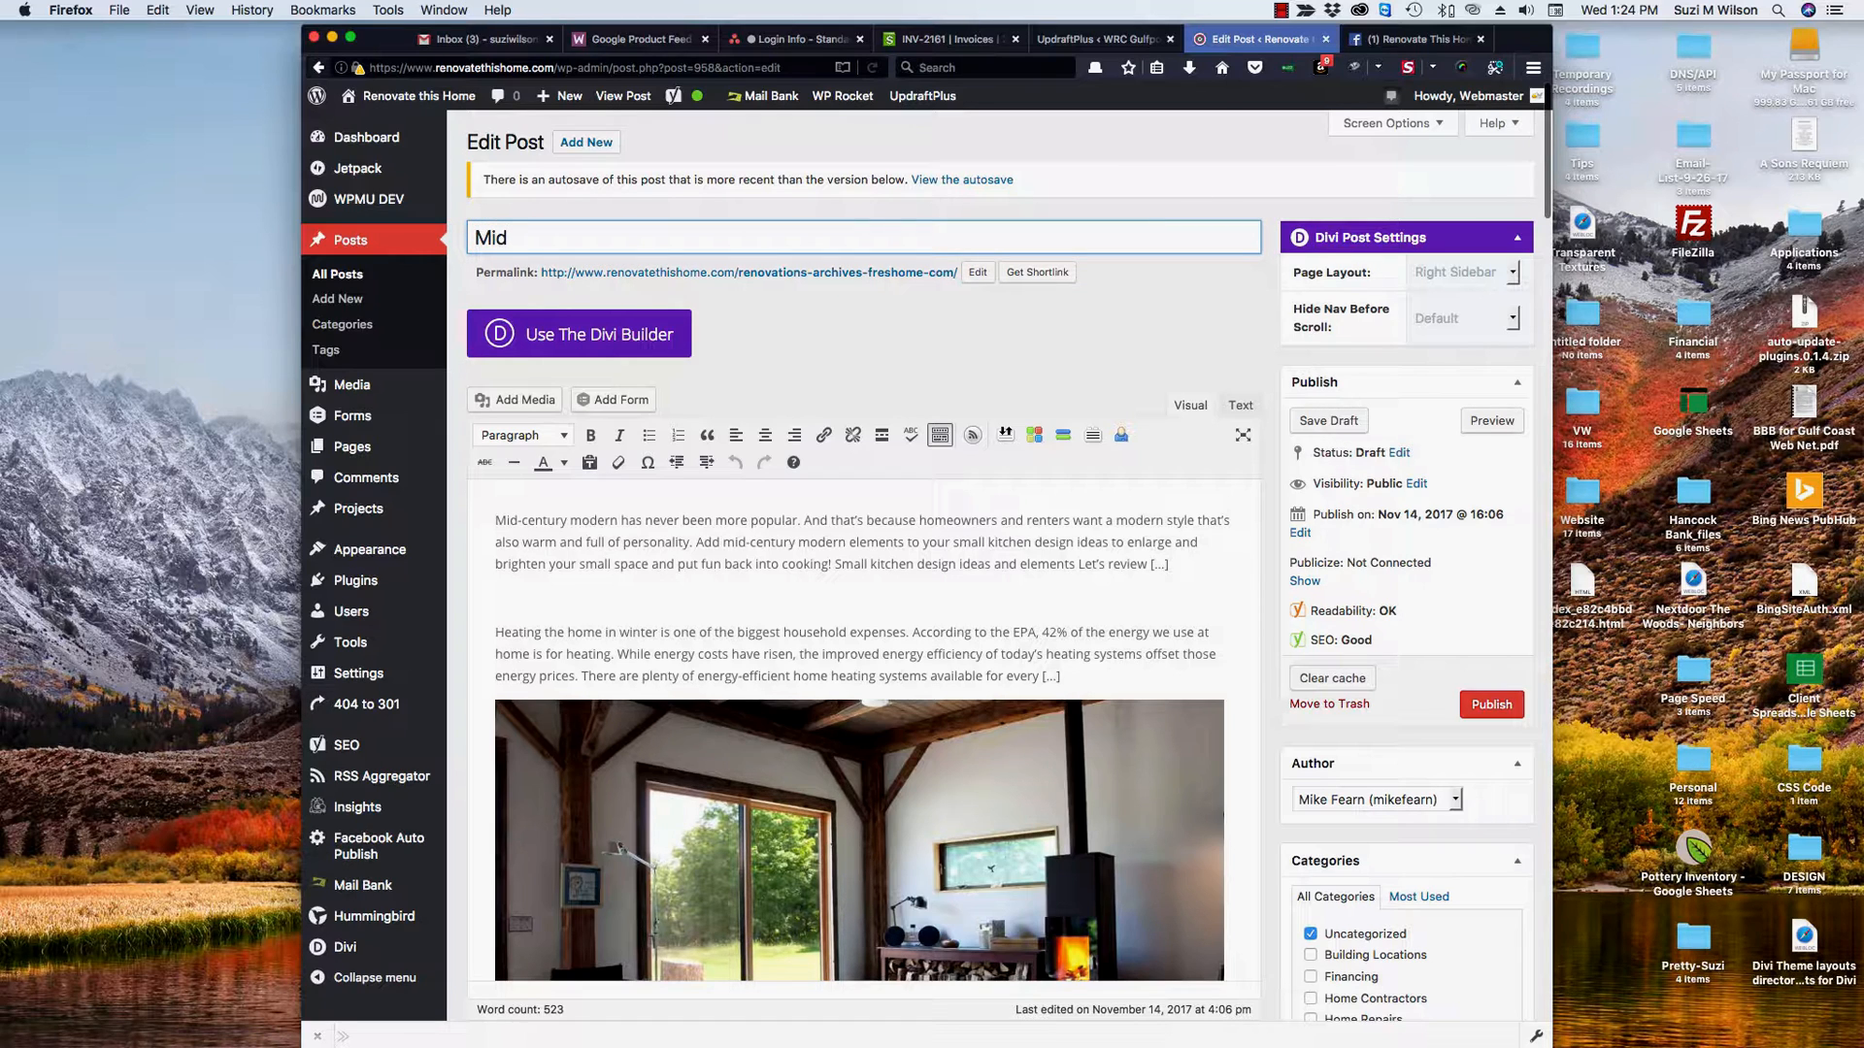
{"action": "type", "text": "-century Mod"}
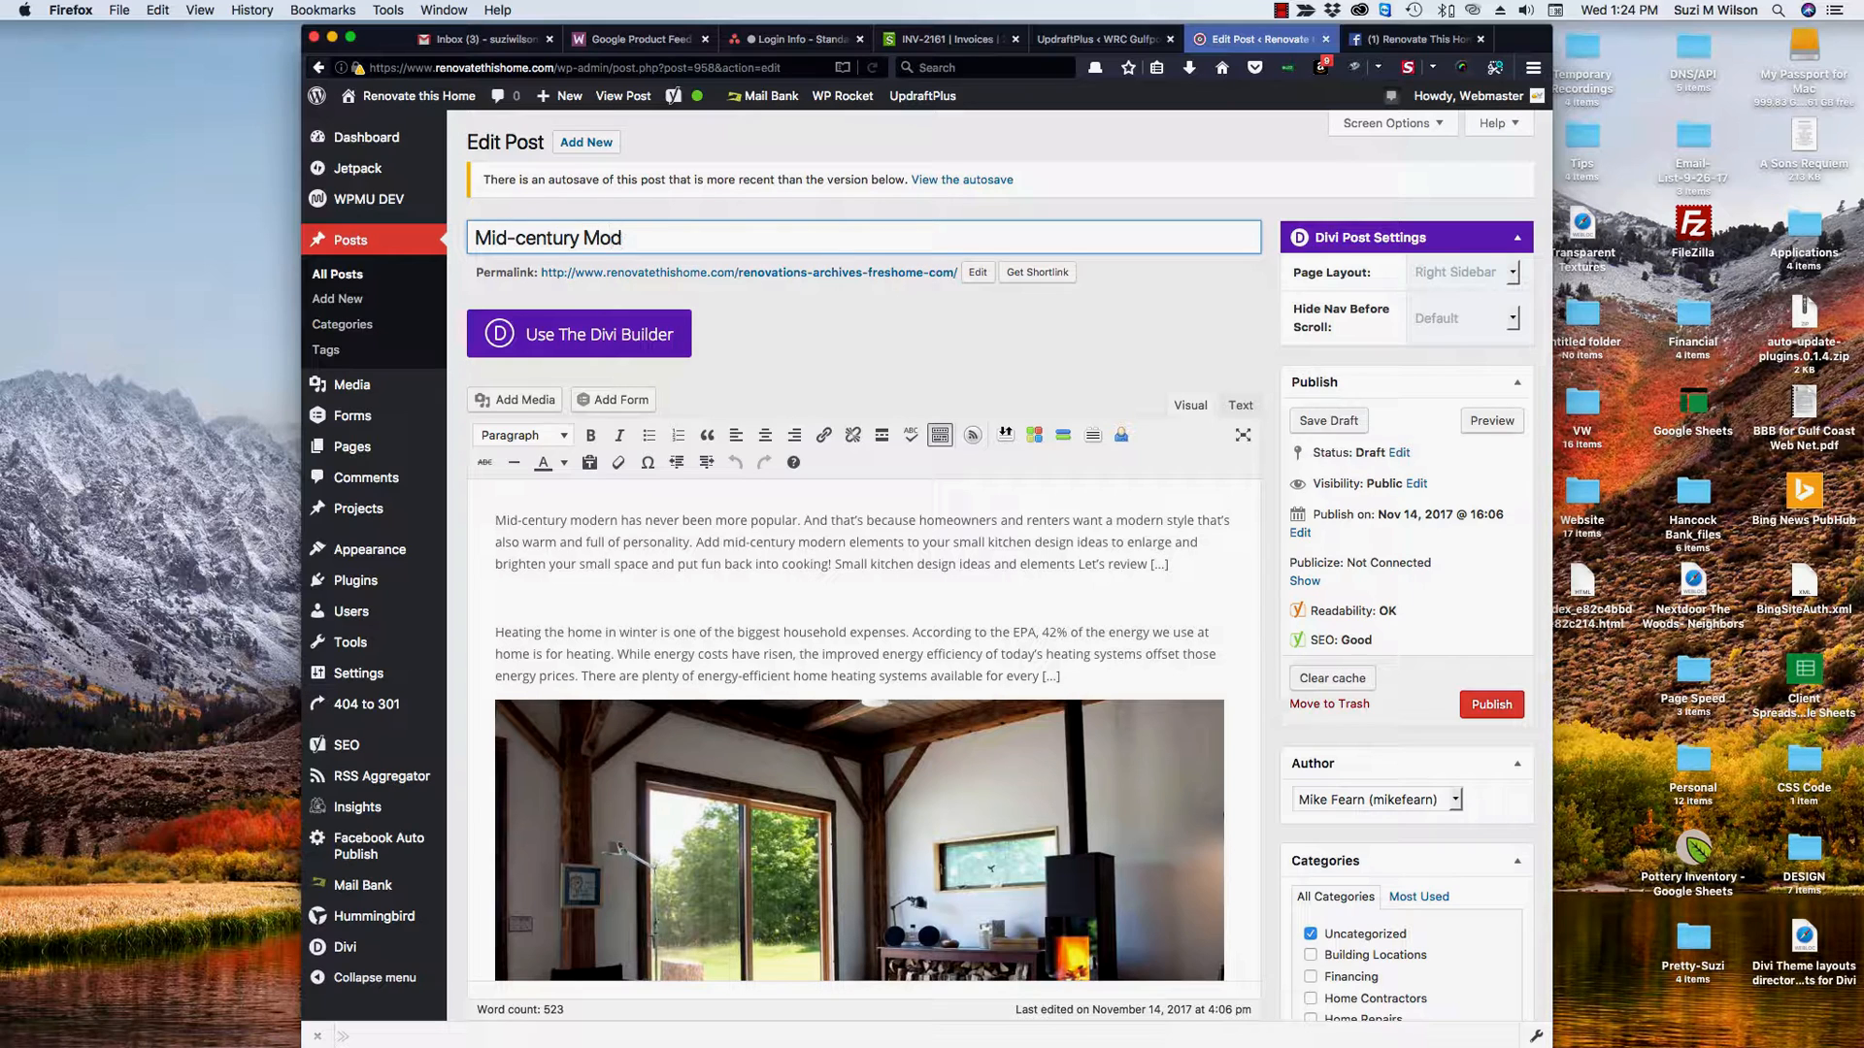
{"action": "type", "text": "ern Design Trends"}
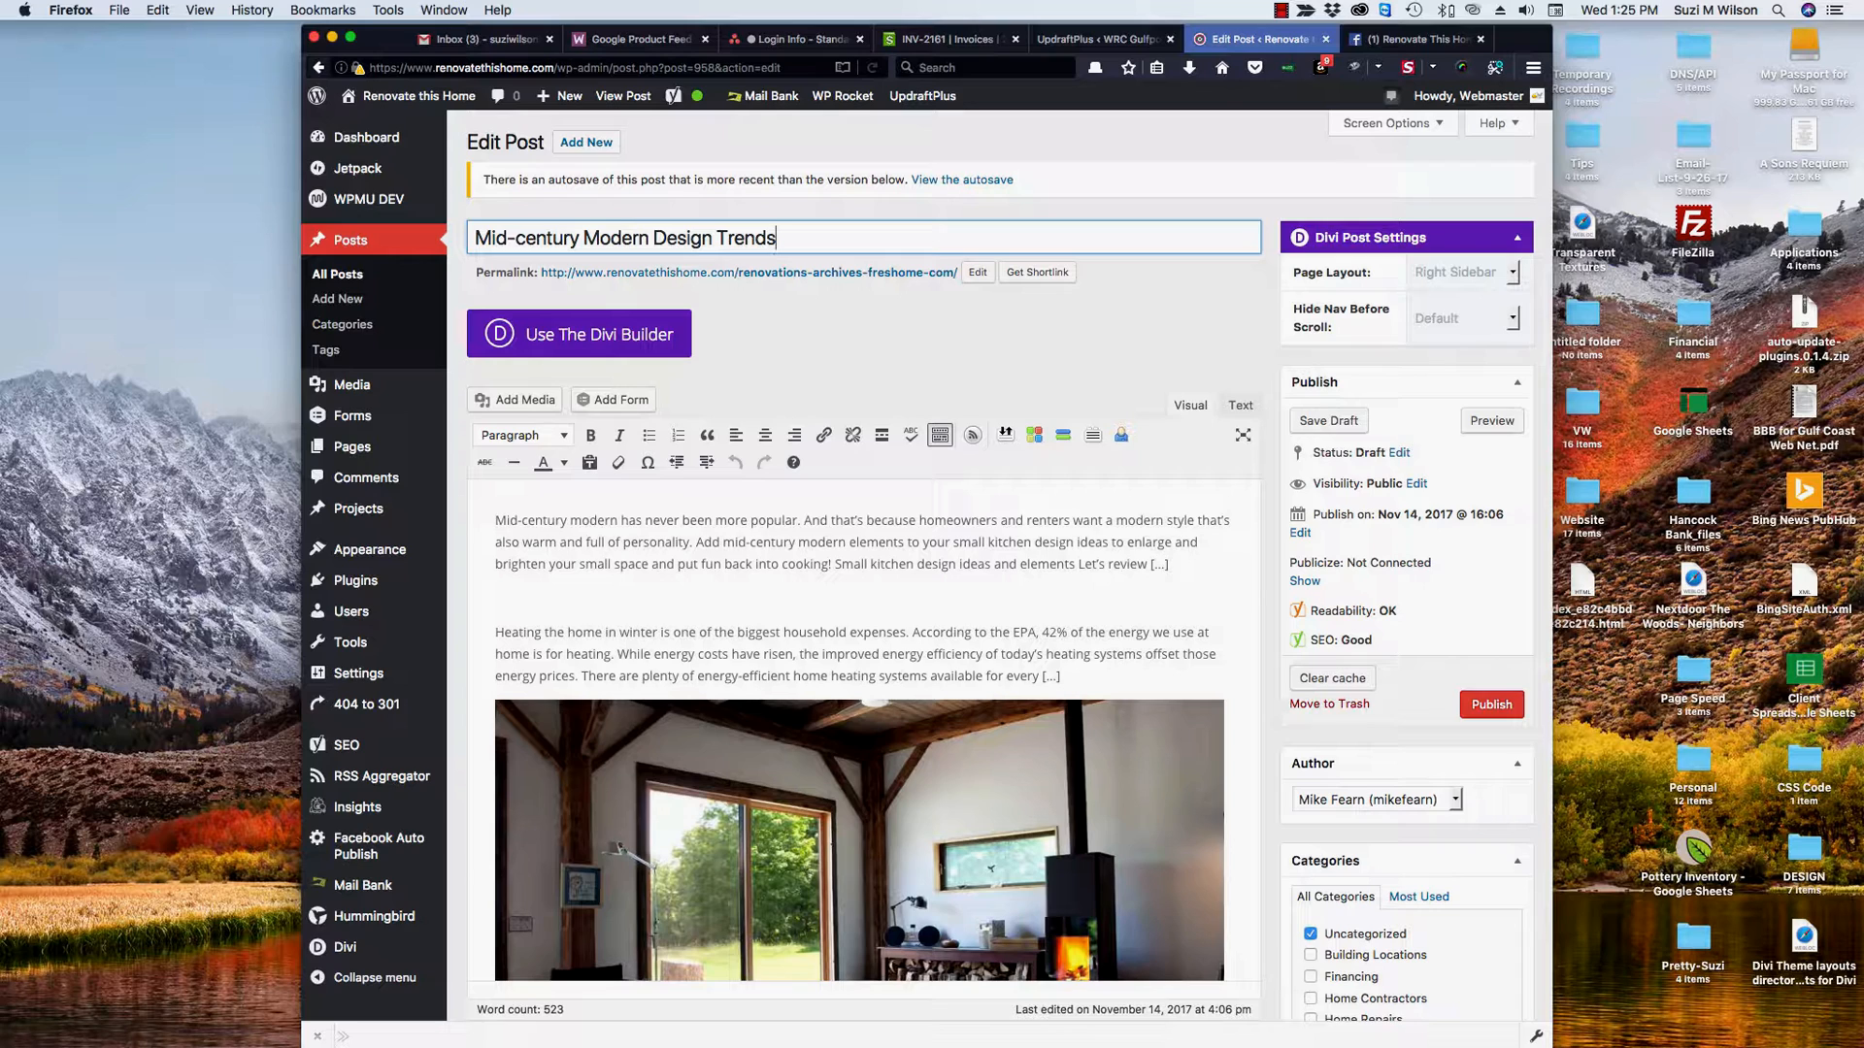
Copy the post title into the permalink slug so it matches "Mid-century Modern Design Trends", and confirm it
{"action": "key", "text": "super+a"}
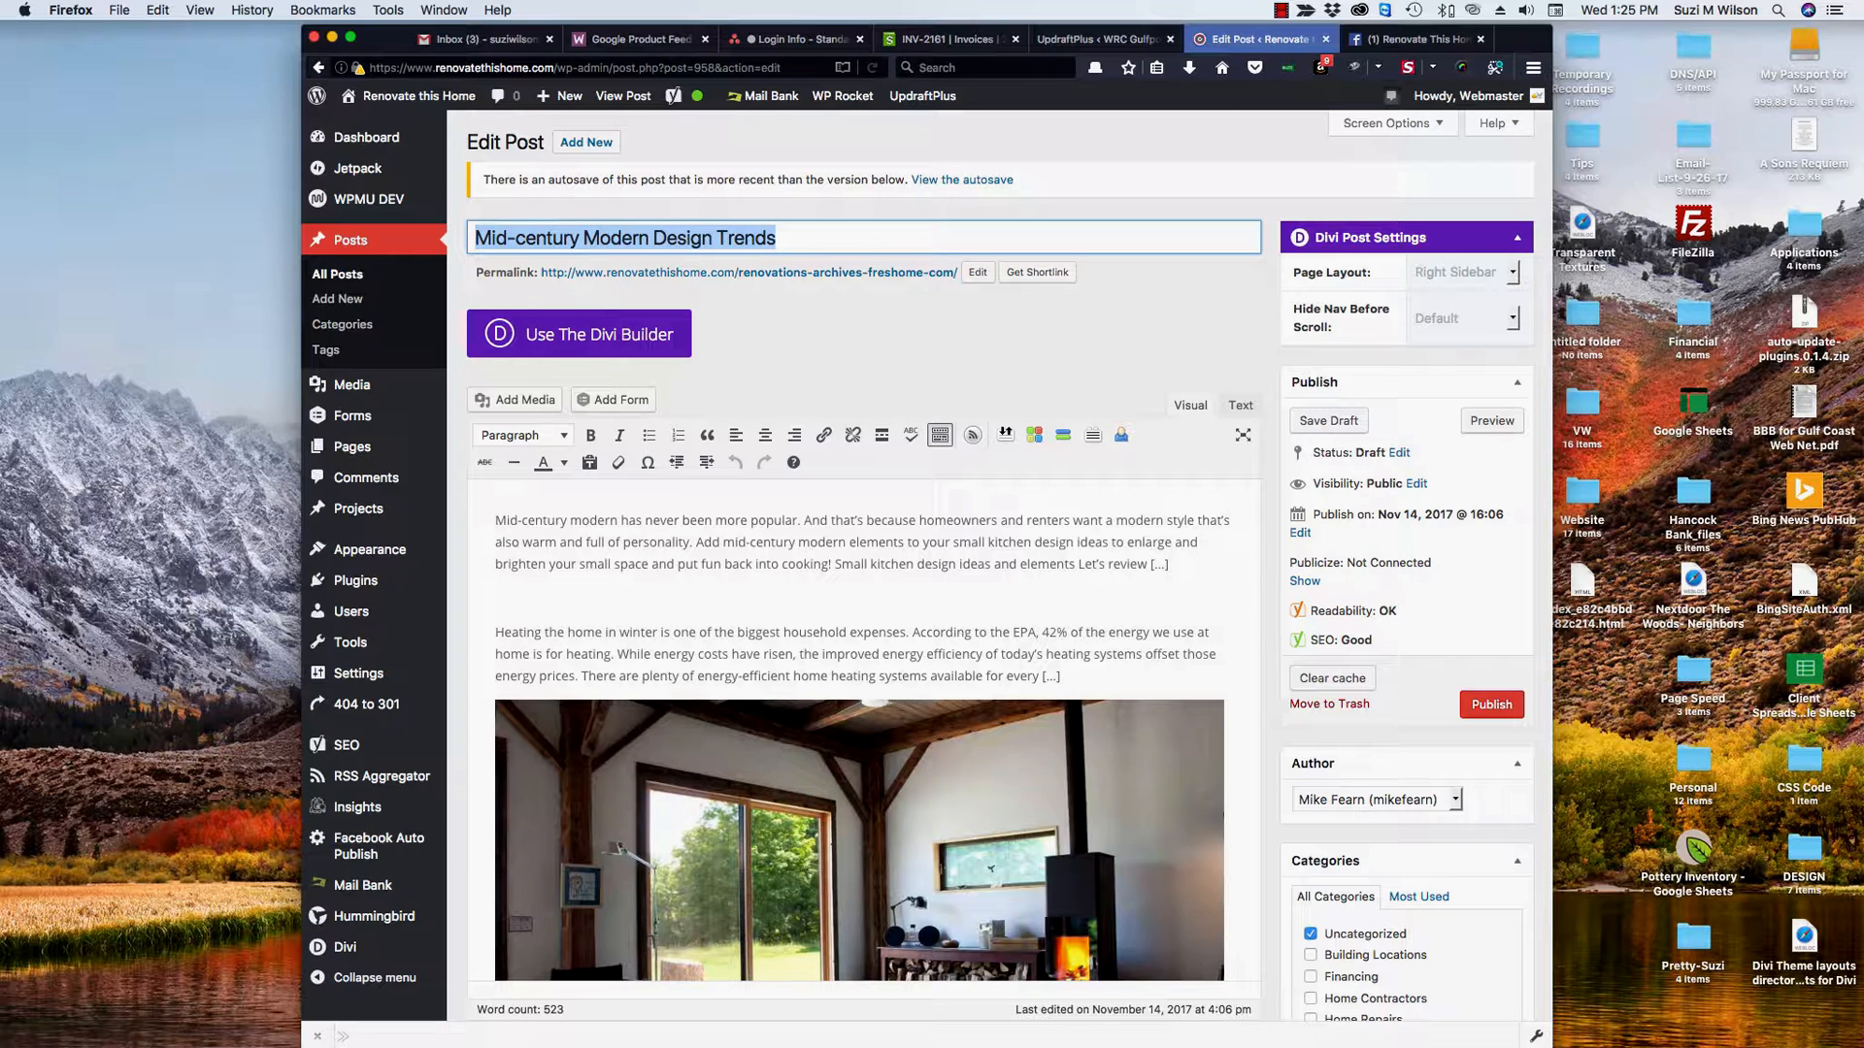
{"action": "key", "text": "super+c"}
{"action": "left_click", "coordinate": [977, 272]}
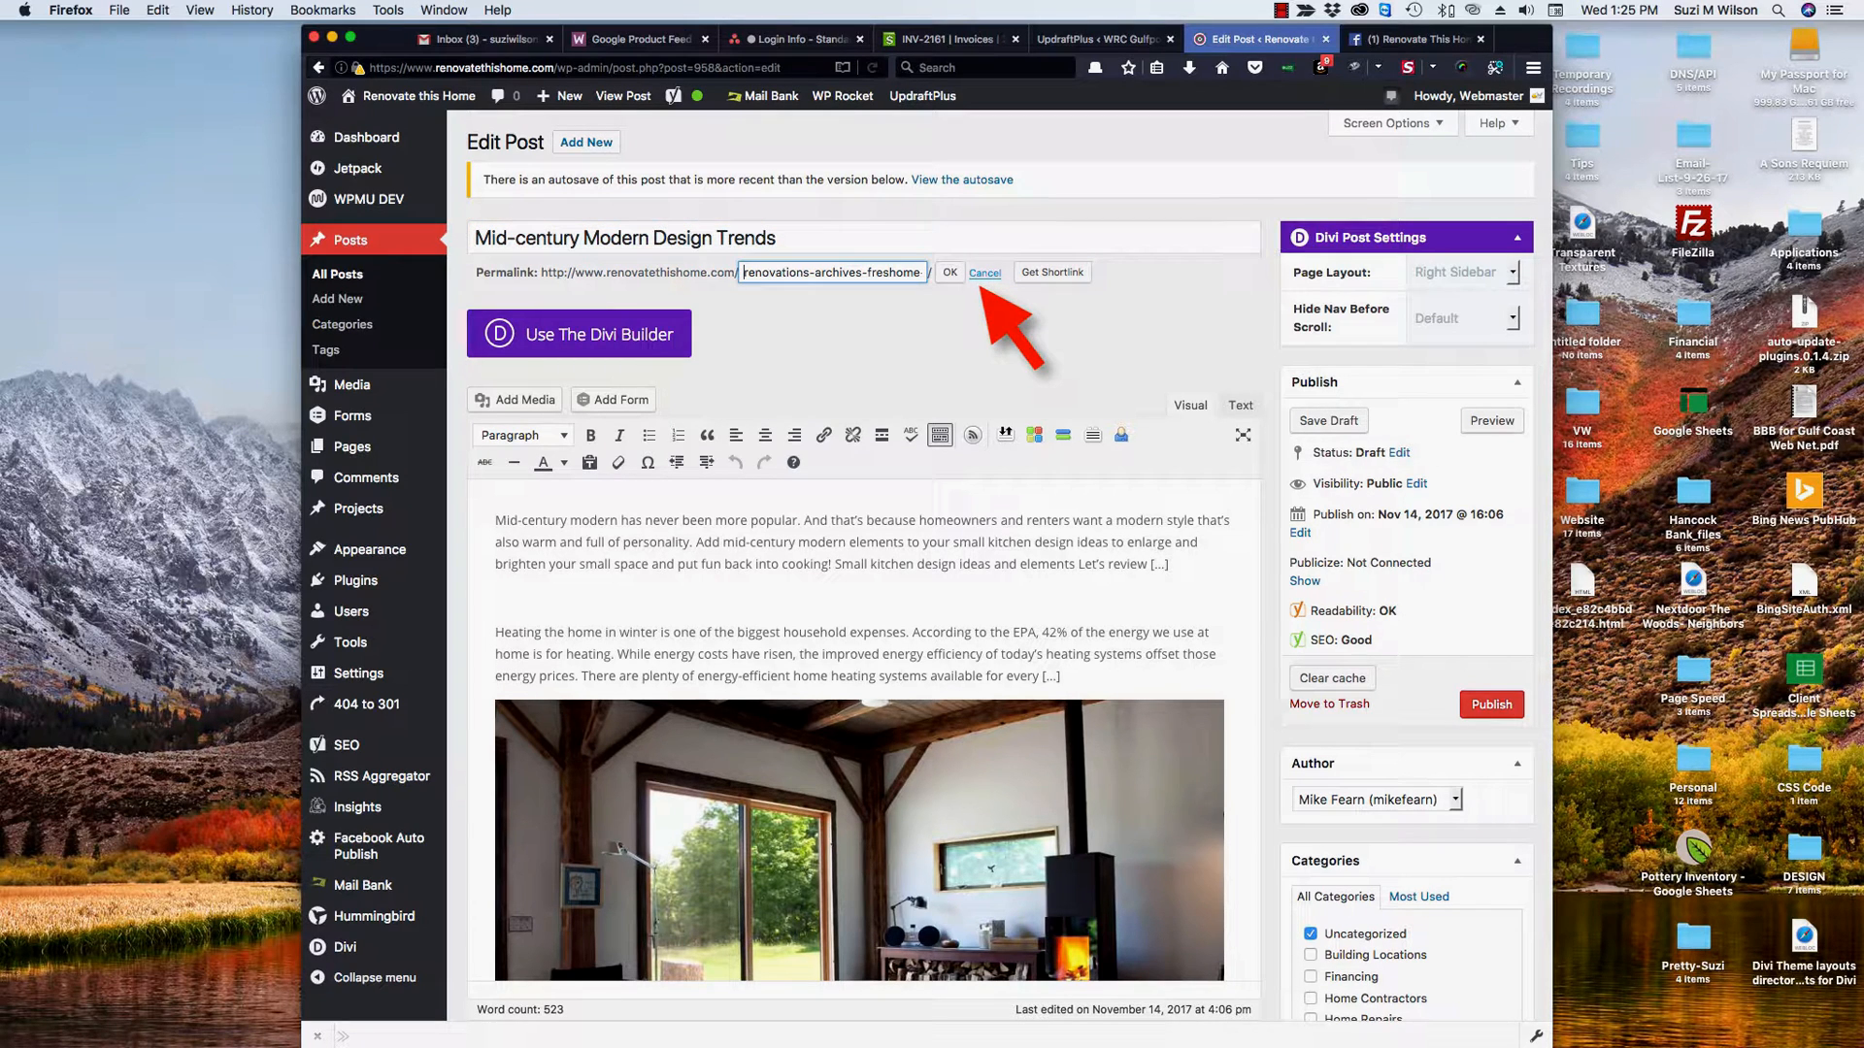
{"action": "double_click", "coordinate": [837, 272]}
{"action": "key", "text": "super+a"}
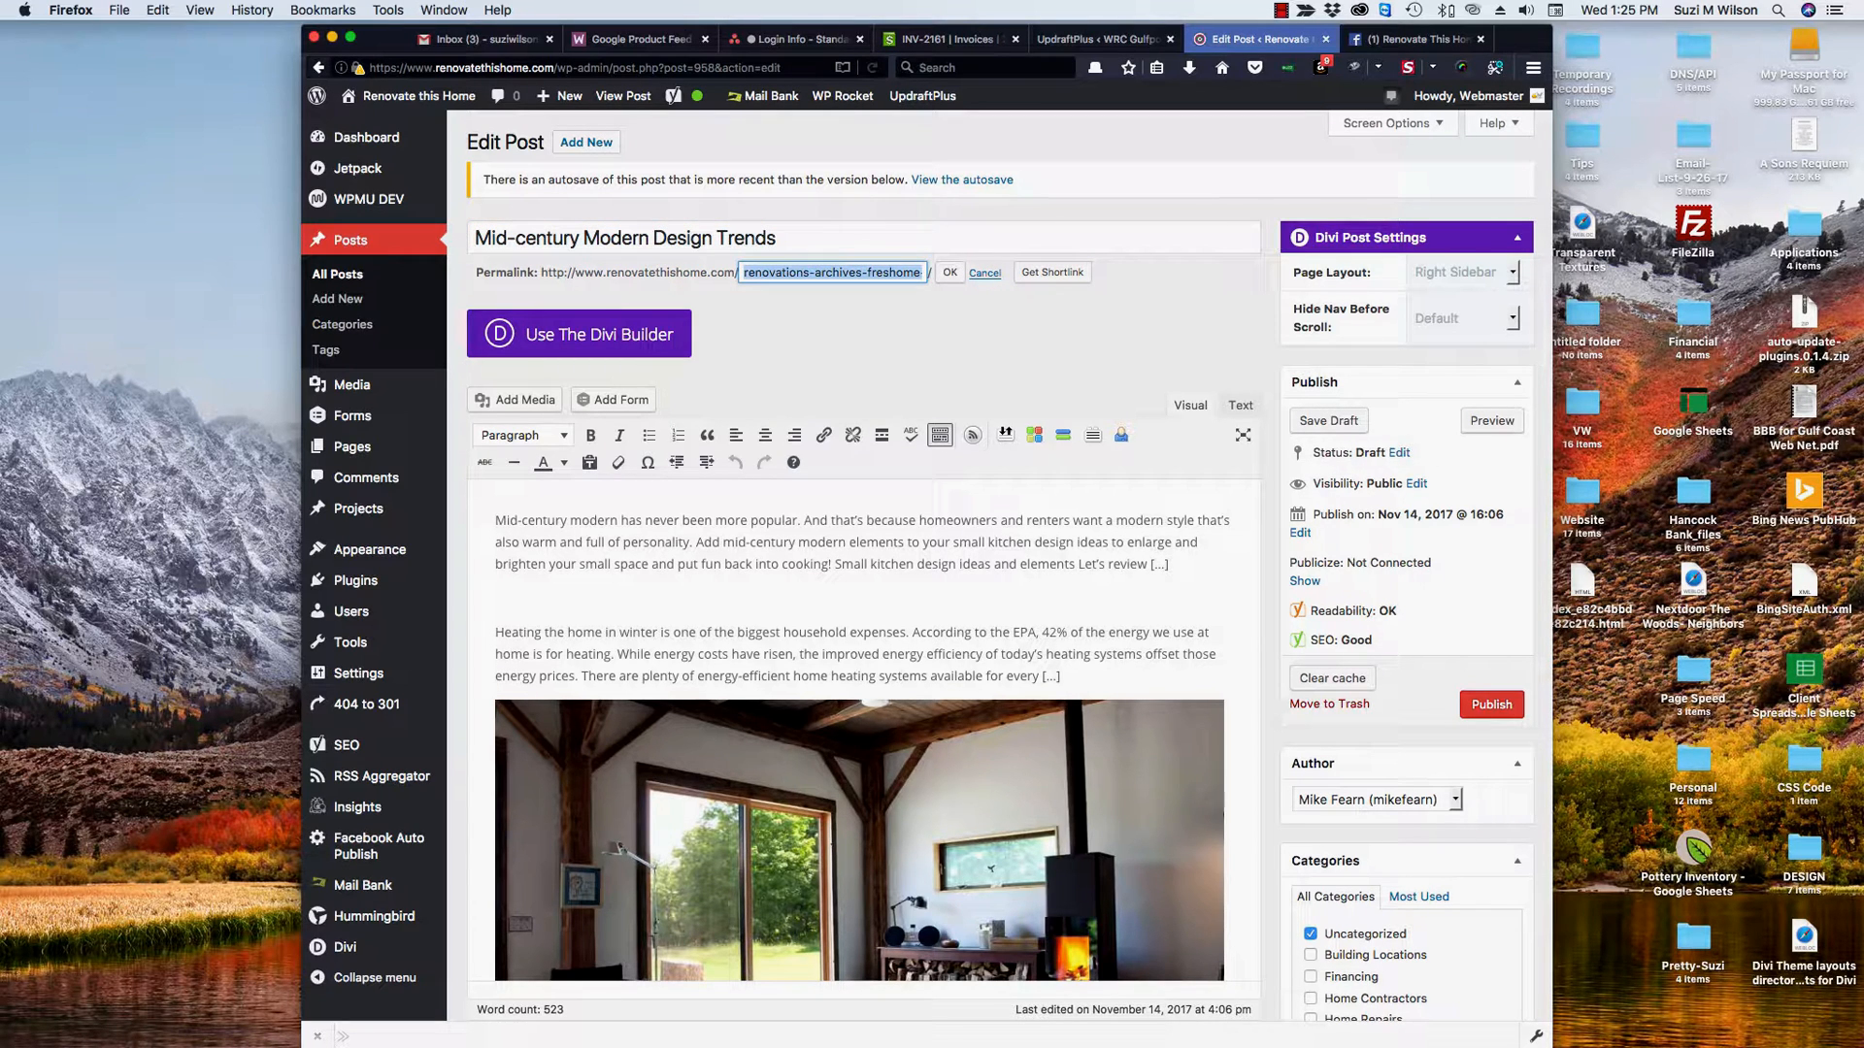
{"action": "key", "text": "super+v"}
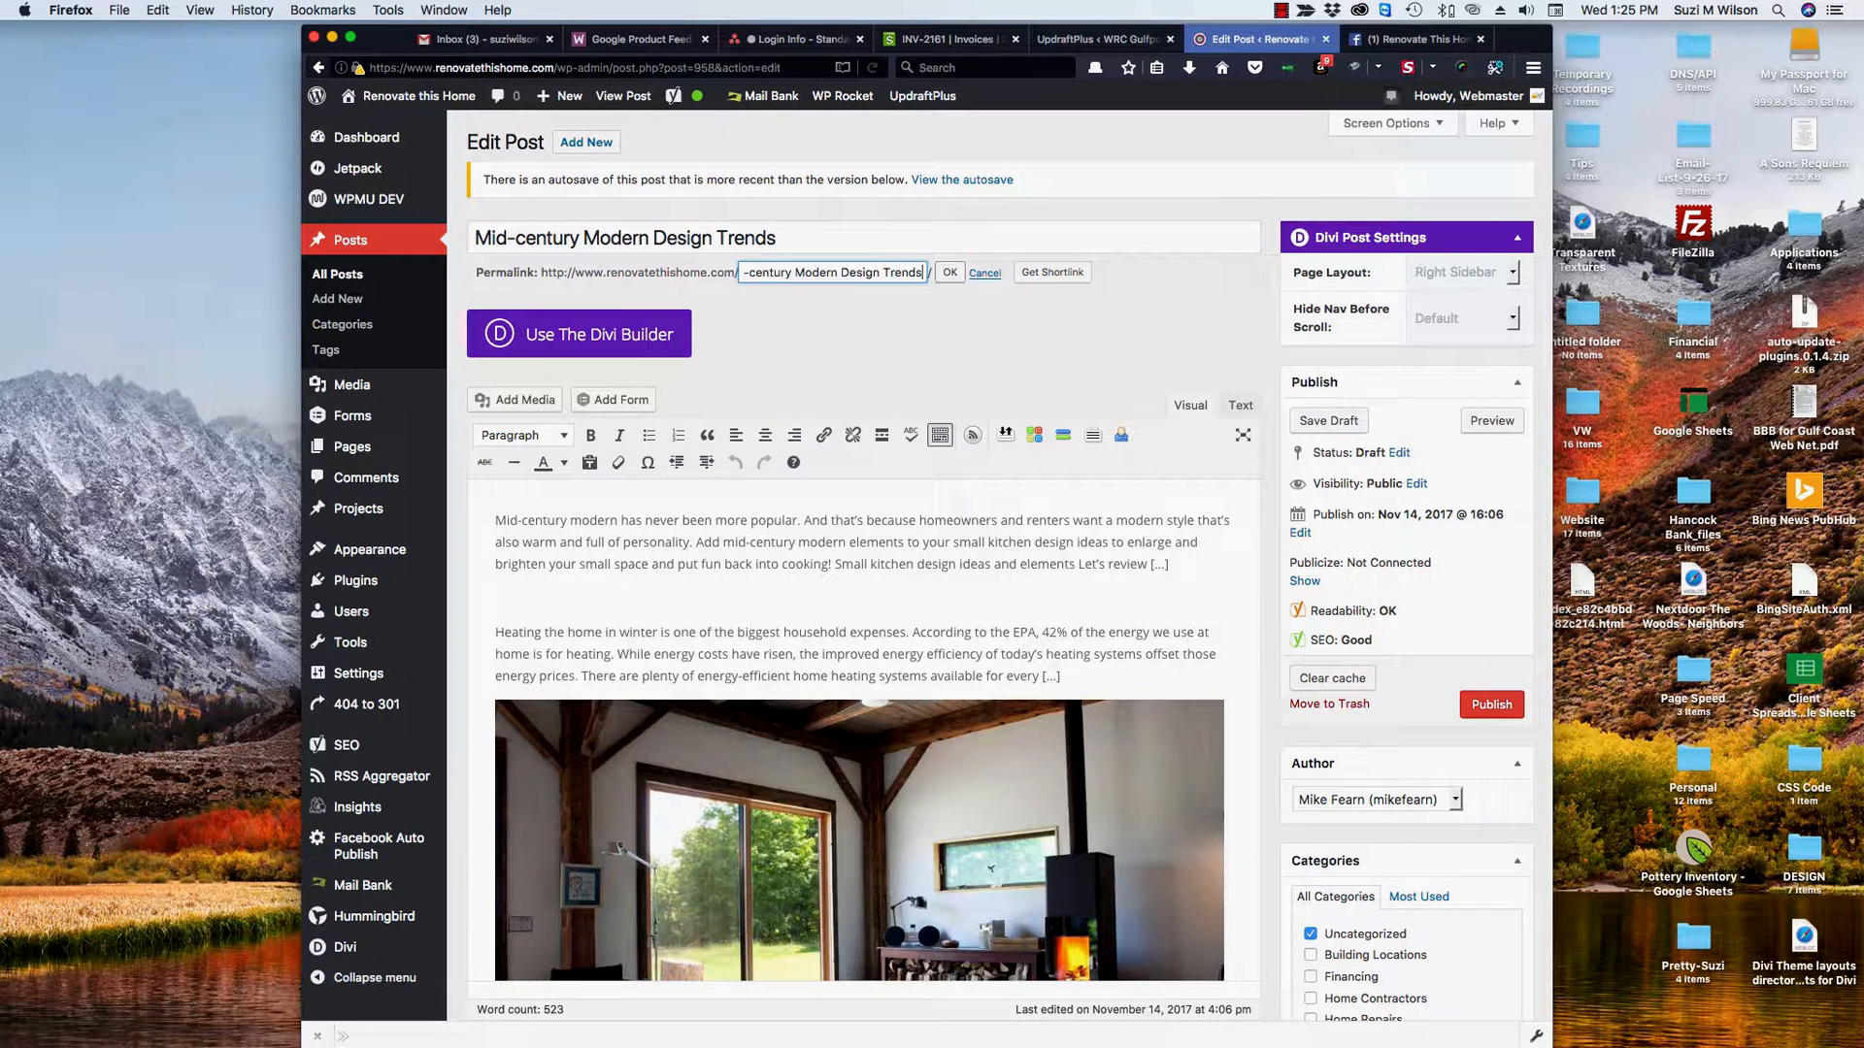
{"action": "left_click", "coordinate": [949, 274]}
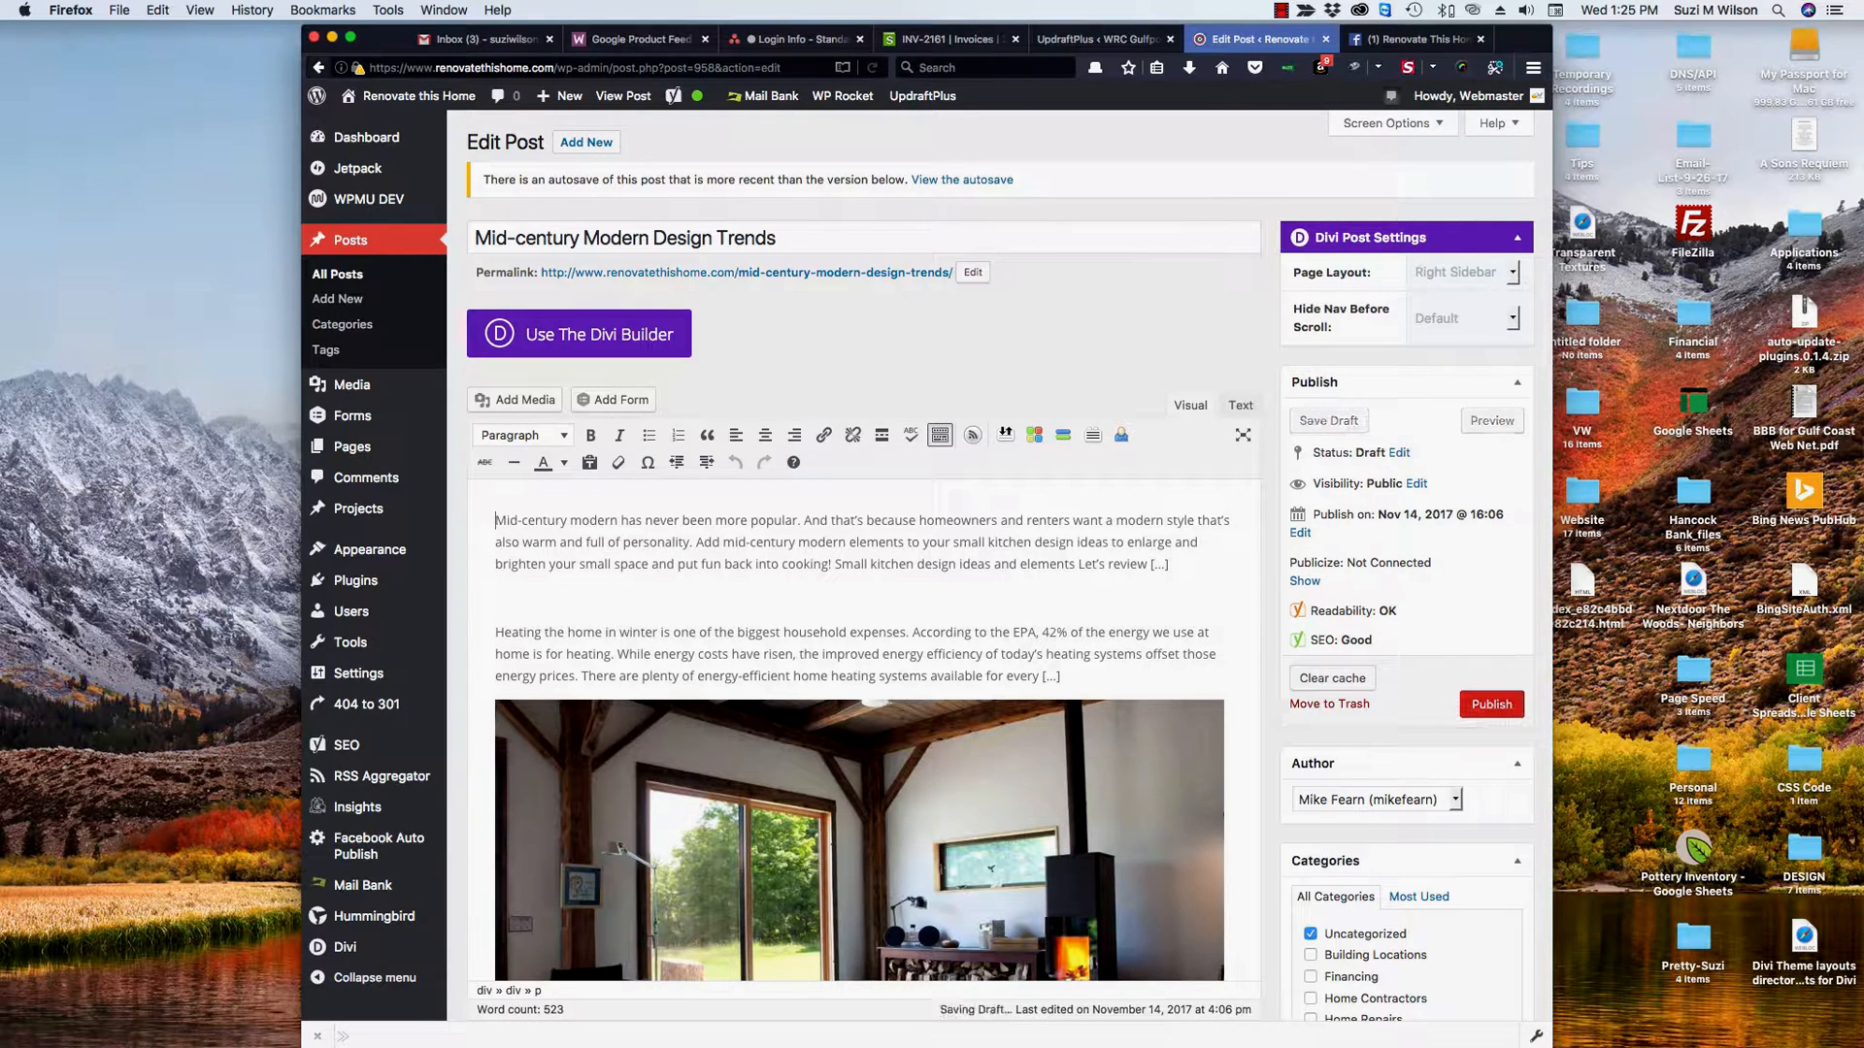
Copy the first two sentences of the post's opening paragraph, through "full of personality.", into the Excerpt
{"action": "left_click_drag", "start_coordinate": [495, 520], "coordinate": [691, 542]}
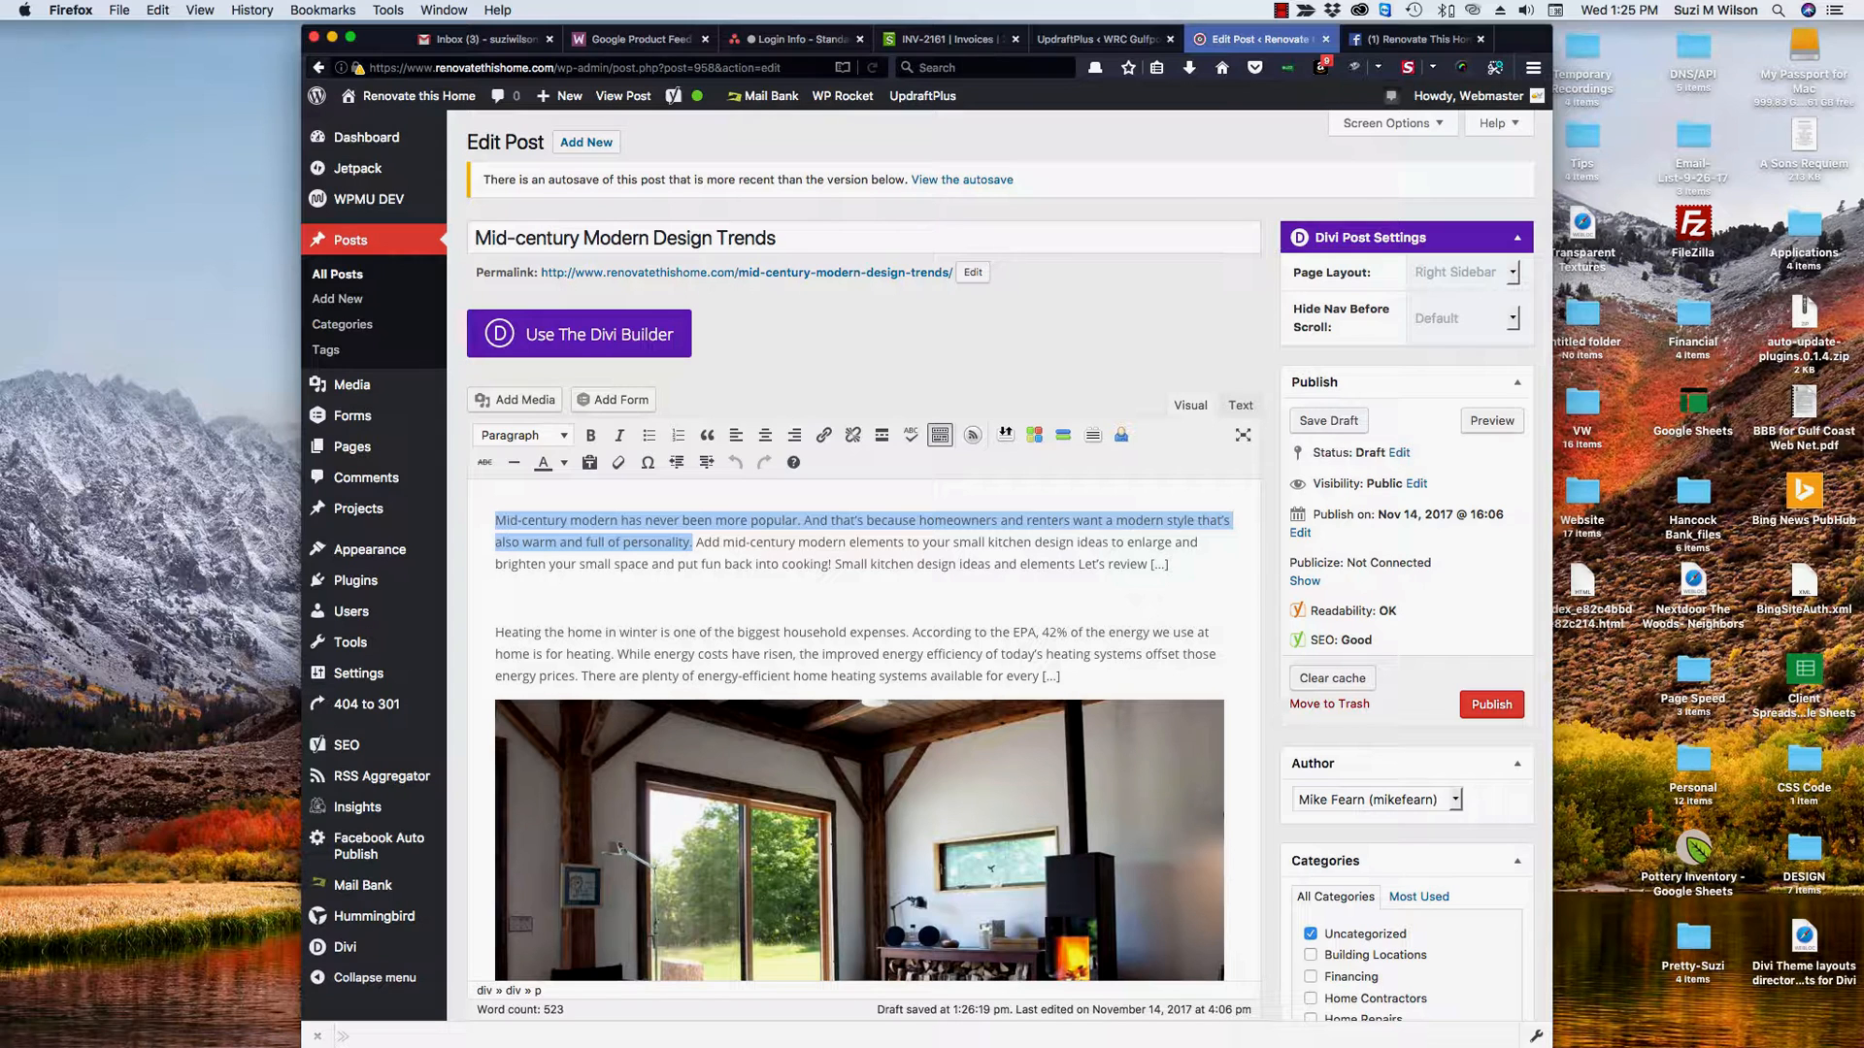
{"action": "scroll", "coordinate": [864, 583], "scroll_direction": "down", "scroll_amount": 15}
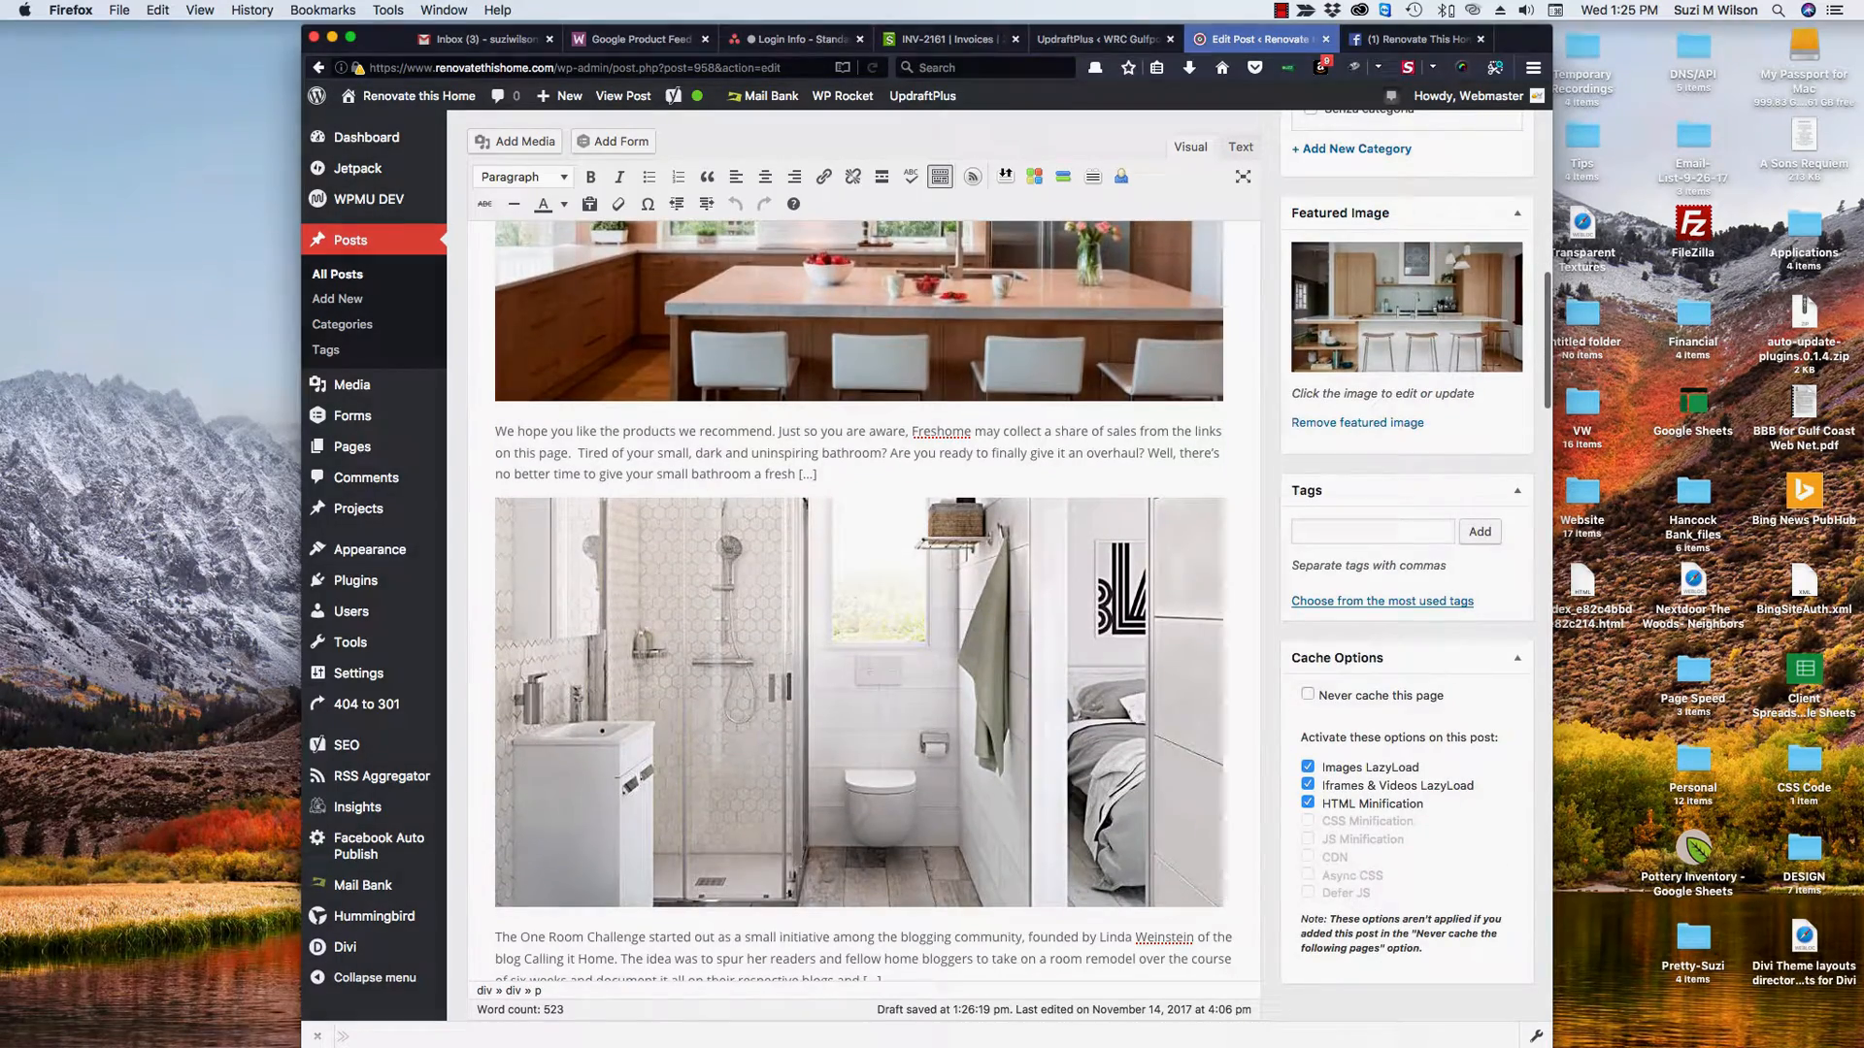
{"action": "scroll", "coordinate": [863, 602], "scroll_direction": "down", "scroll_amount": 20}
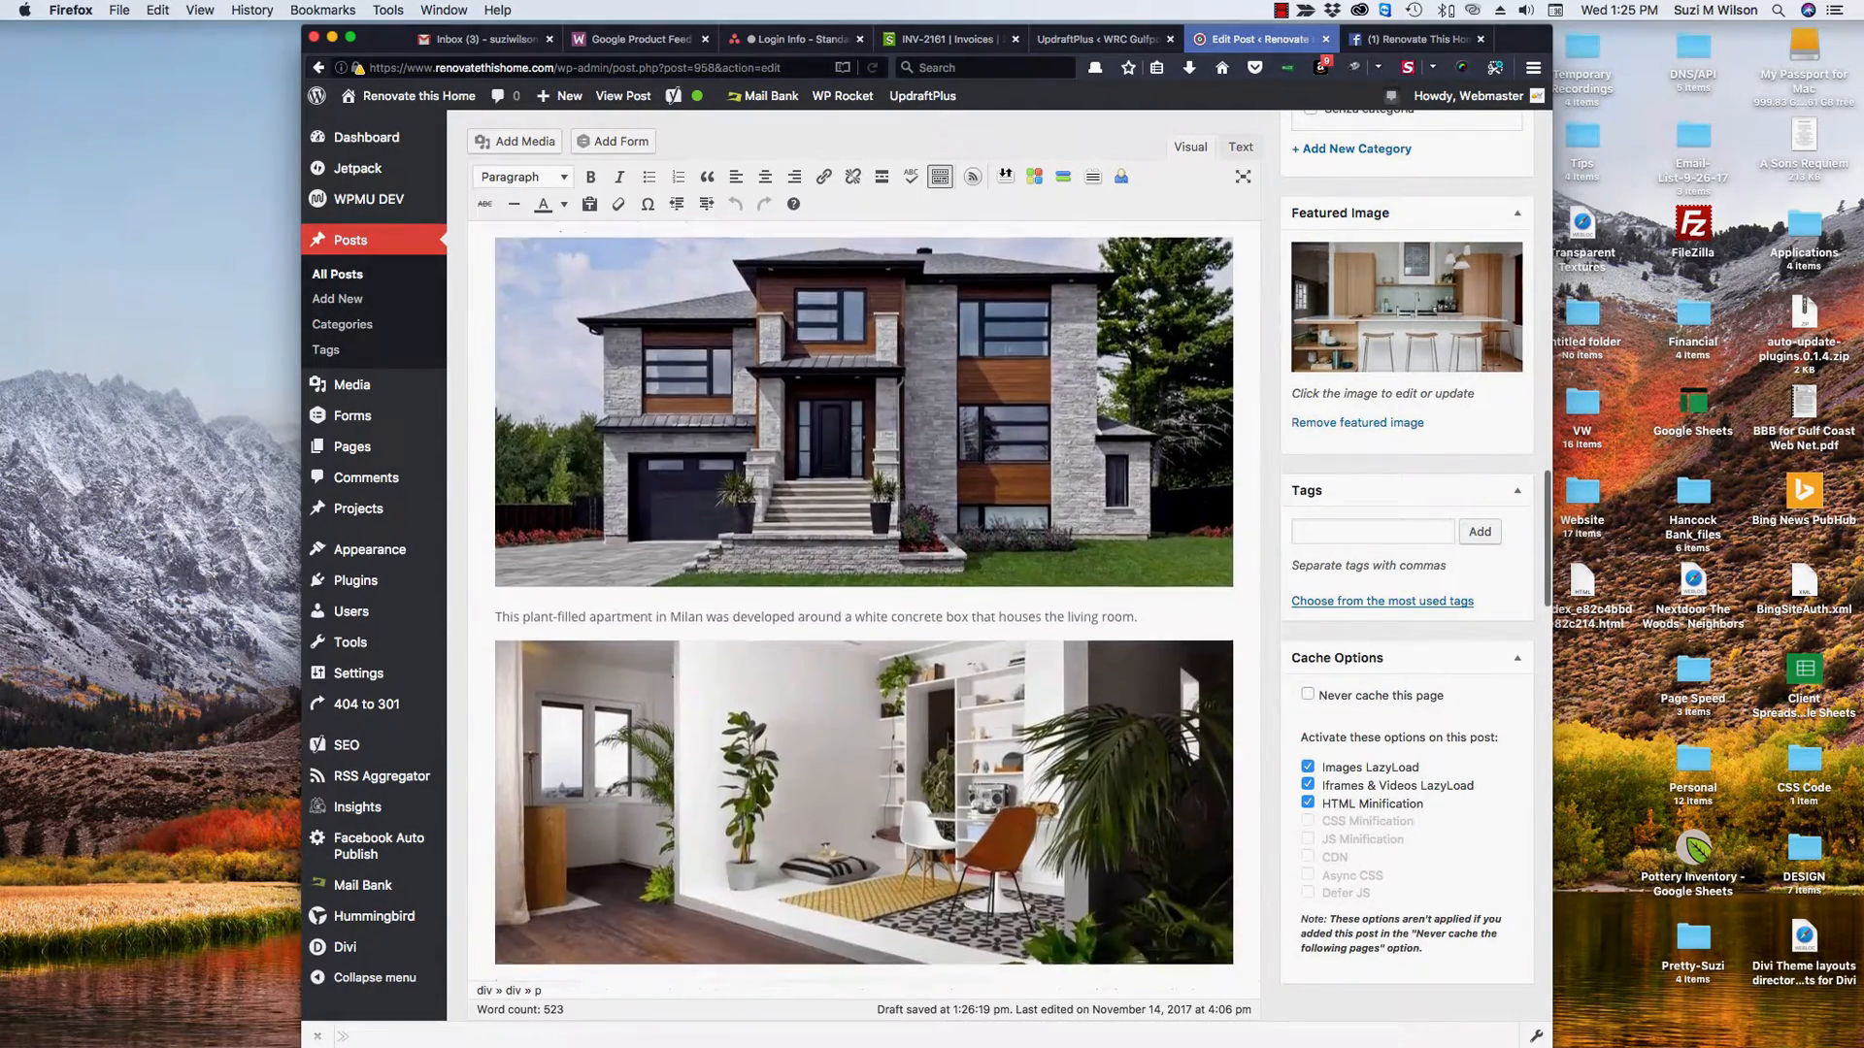
{"action": "scroll", "coordinate": [864, 601], "scroll_direction": "down", "scroll_amount": 5}
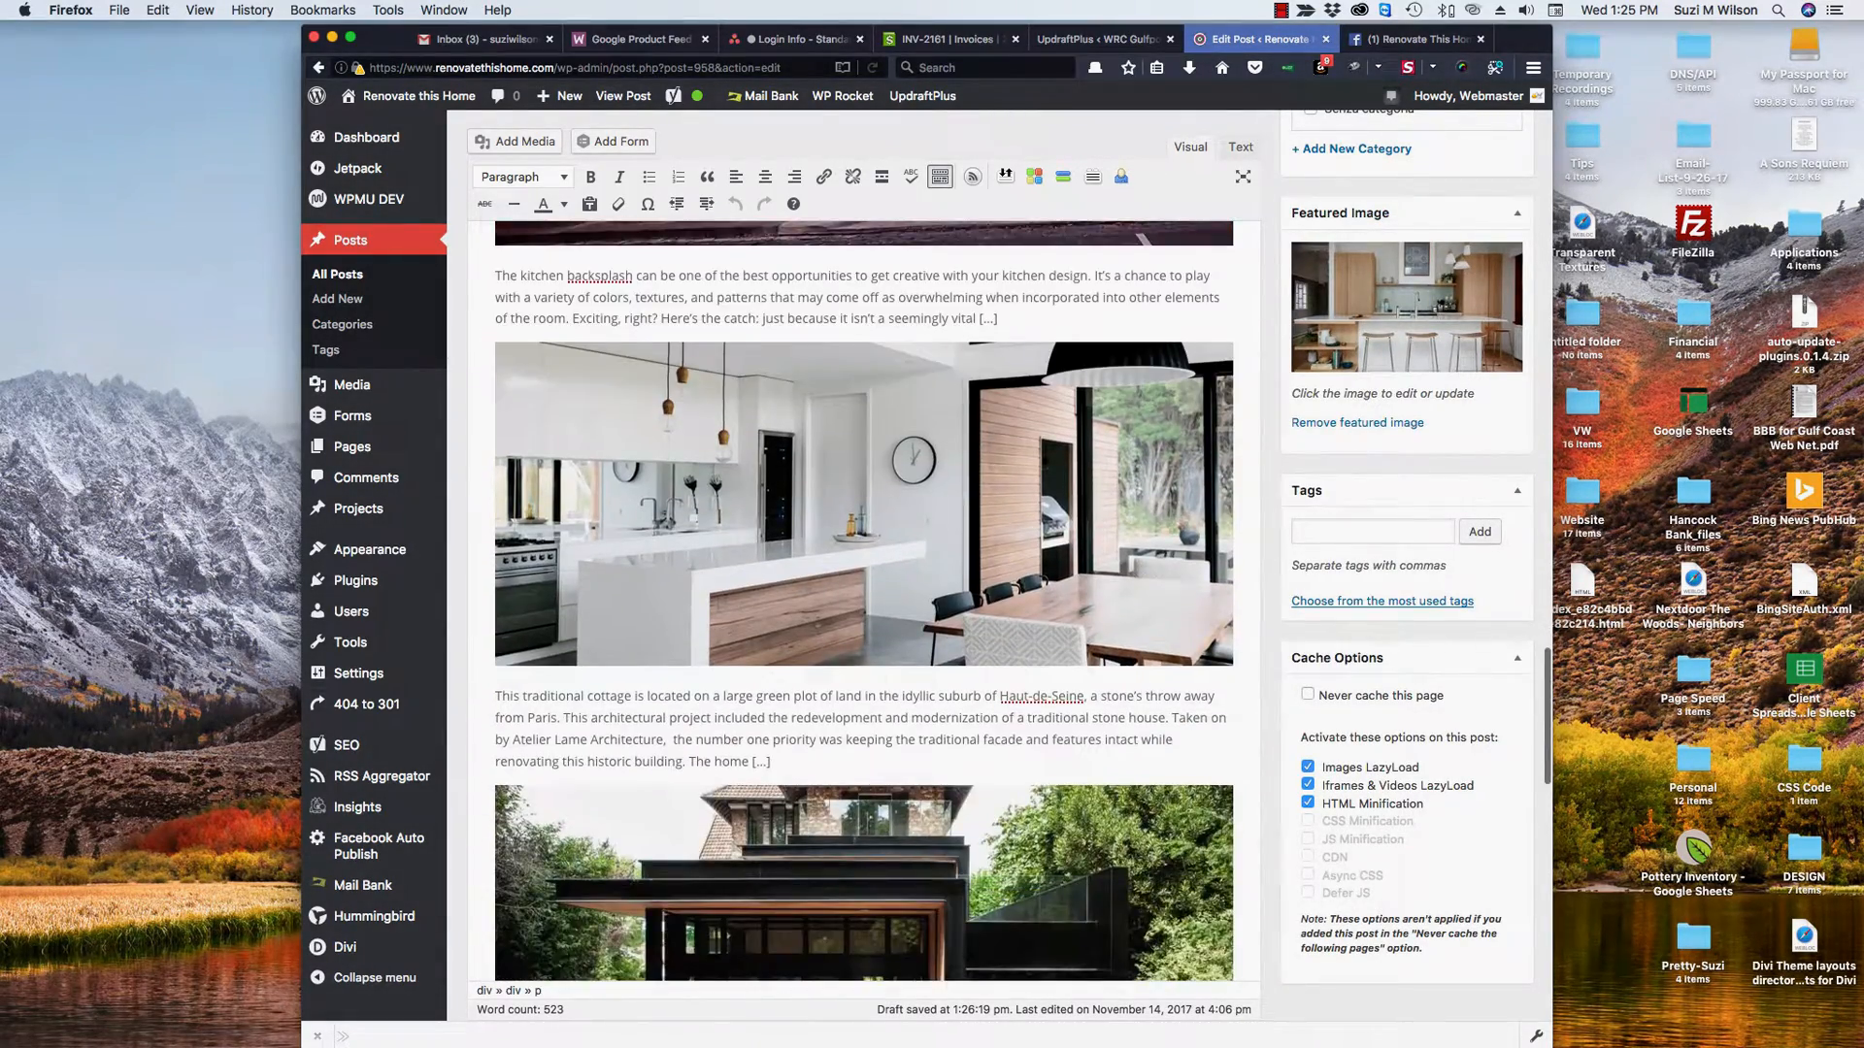
{"action": "scroll", "coordinate": [864, 601], "scroll_direction": "down", "scroll_amount": 10}
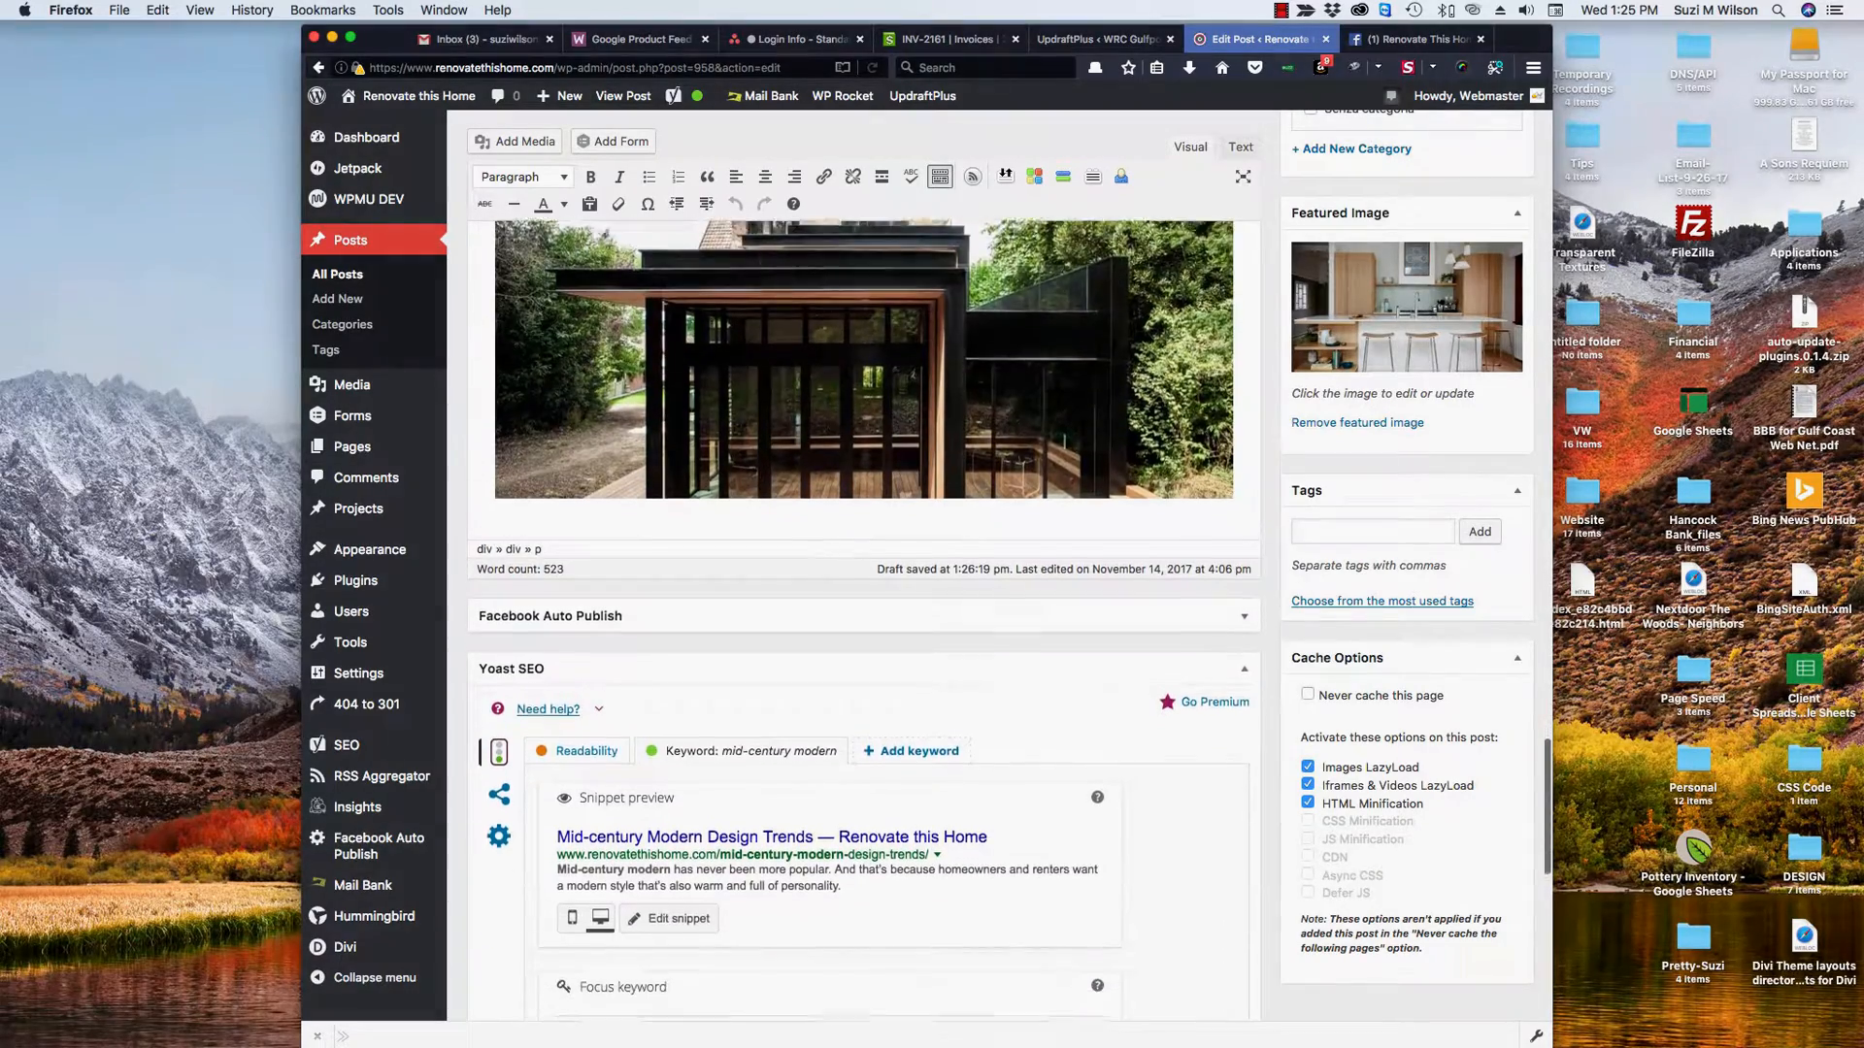
{"action": "scroll", "coordinate": [864, 602], "scroll_direction": "down", "scroll_amount": 2}
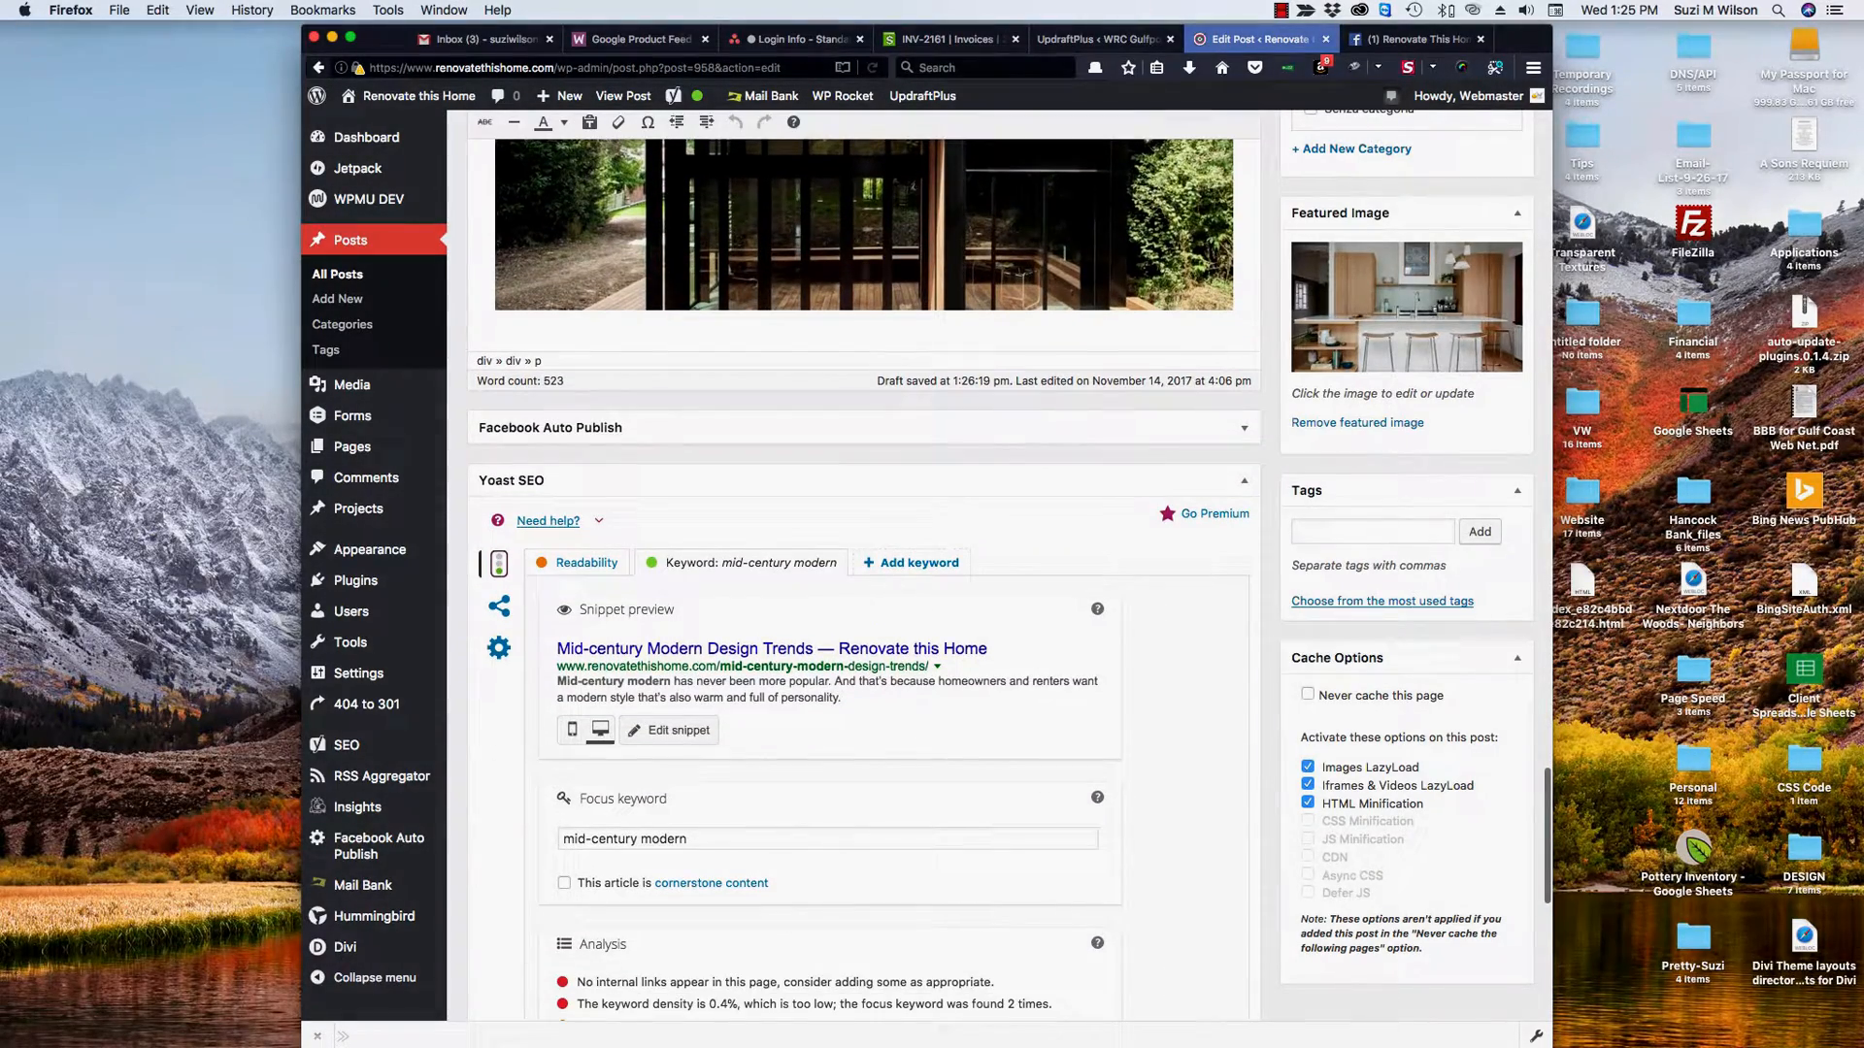
{"action": "scroll", "coordinate": [864, 563], "scroll_direction": "down", "scroll_amount": 8}
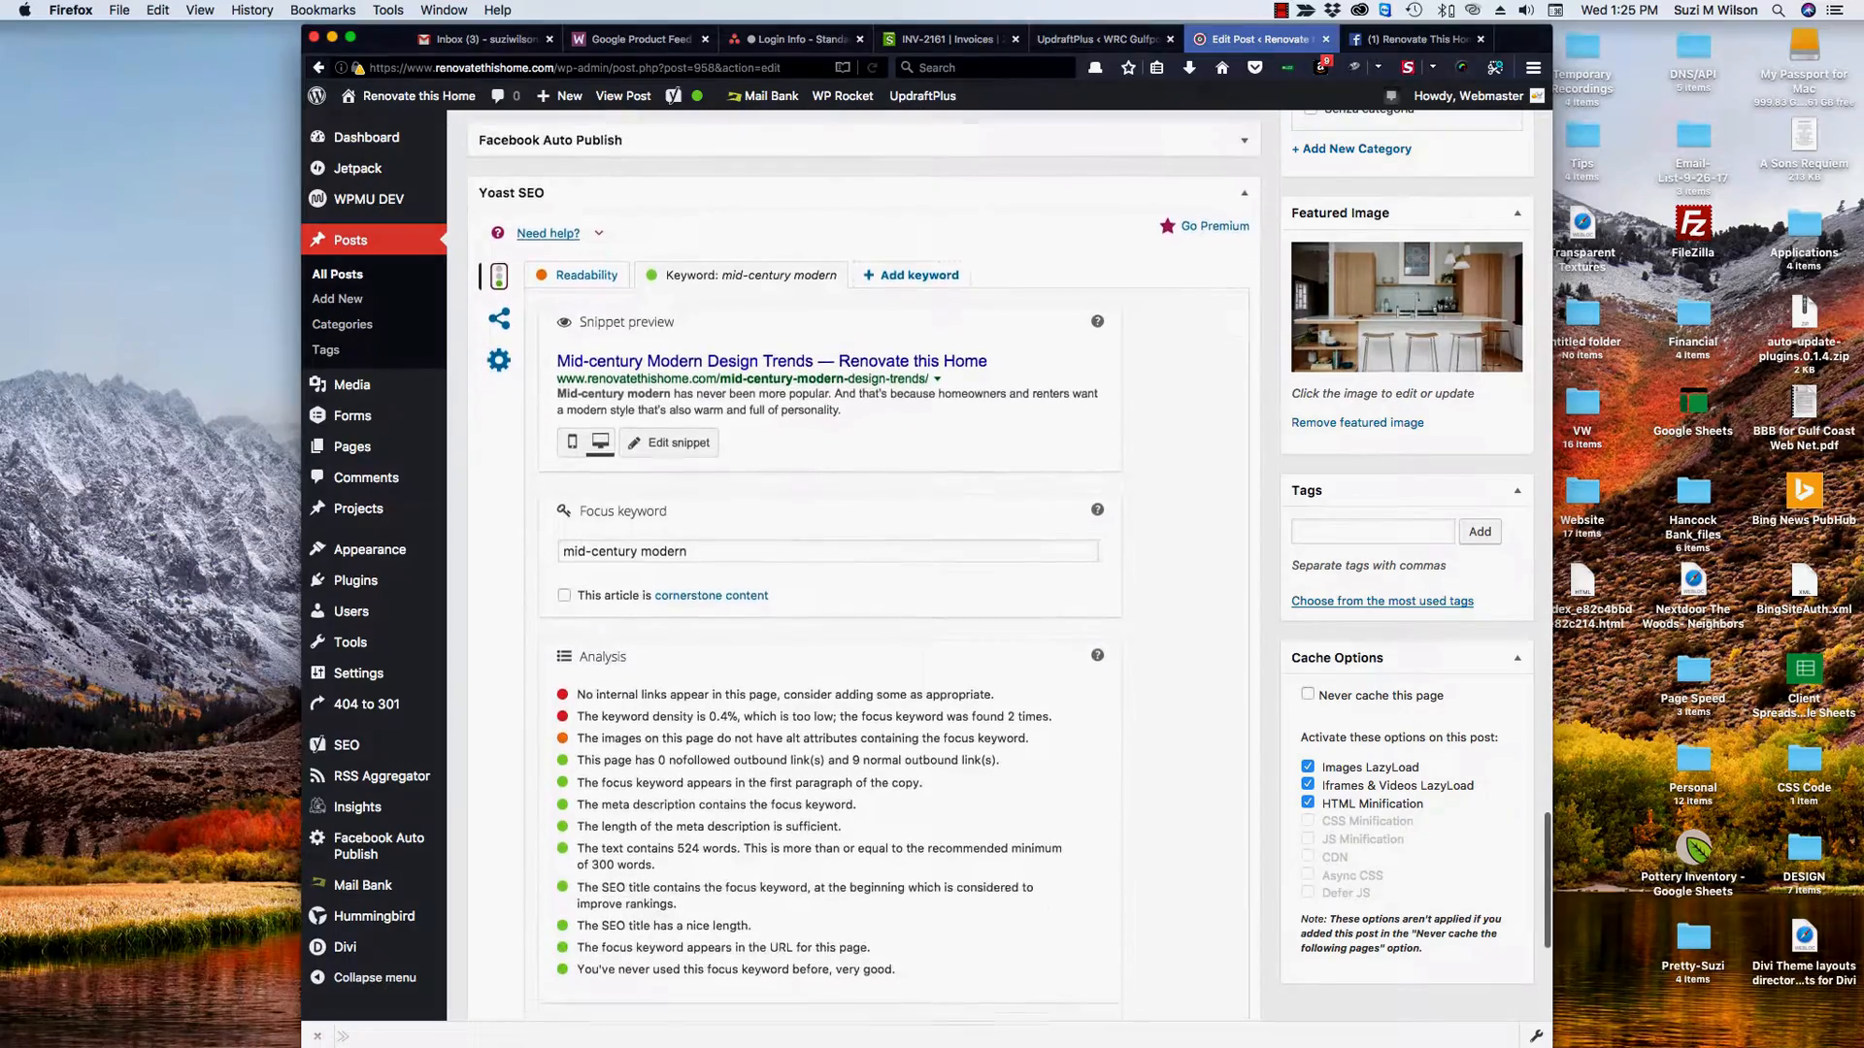
{"action": "scroll", "coordinate": [863, 563], "scroll_direction": "down", "scroll_amount": 2}
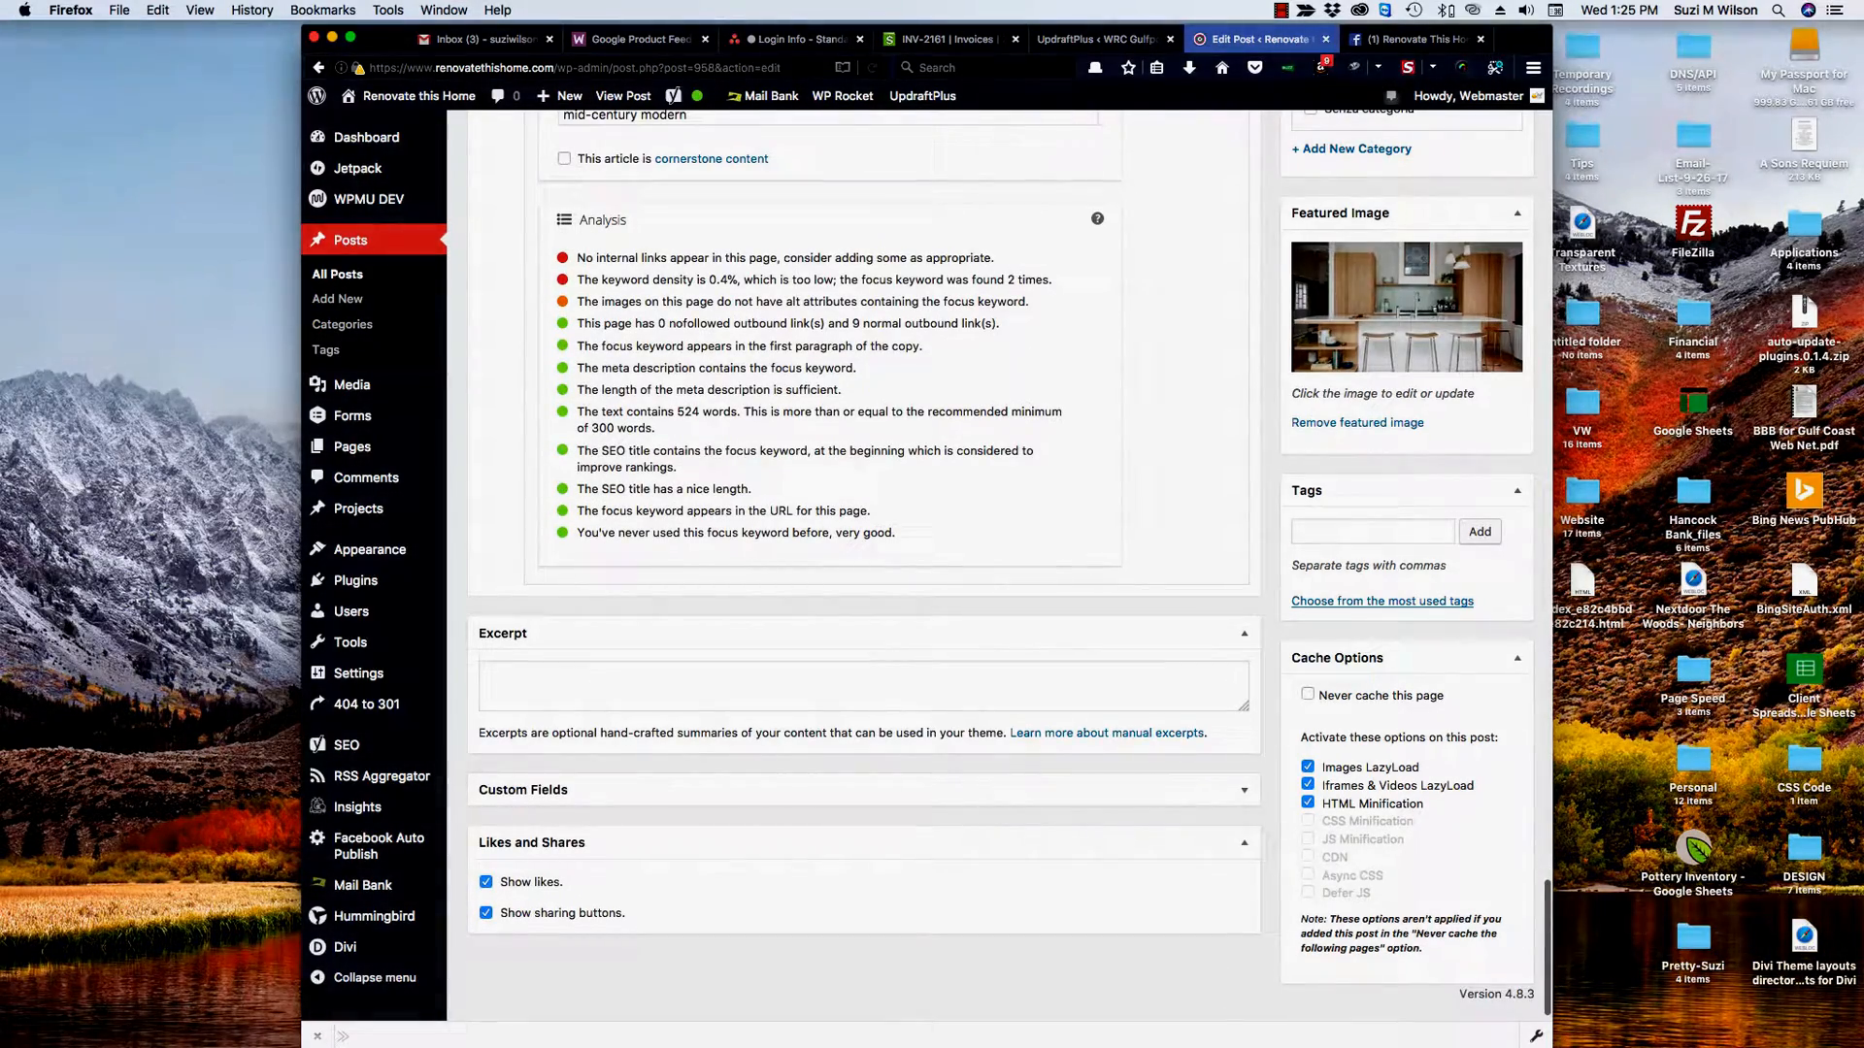
{"action": "left_click", "coordinate": [864, 686]}
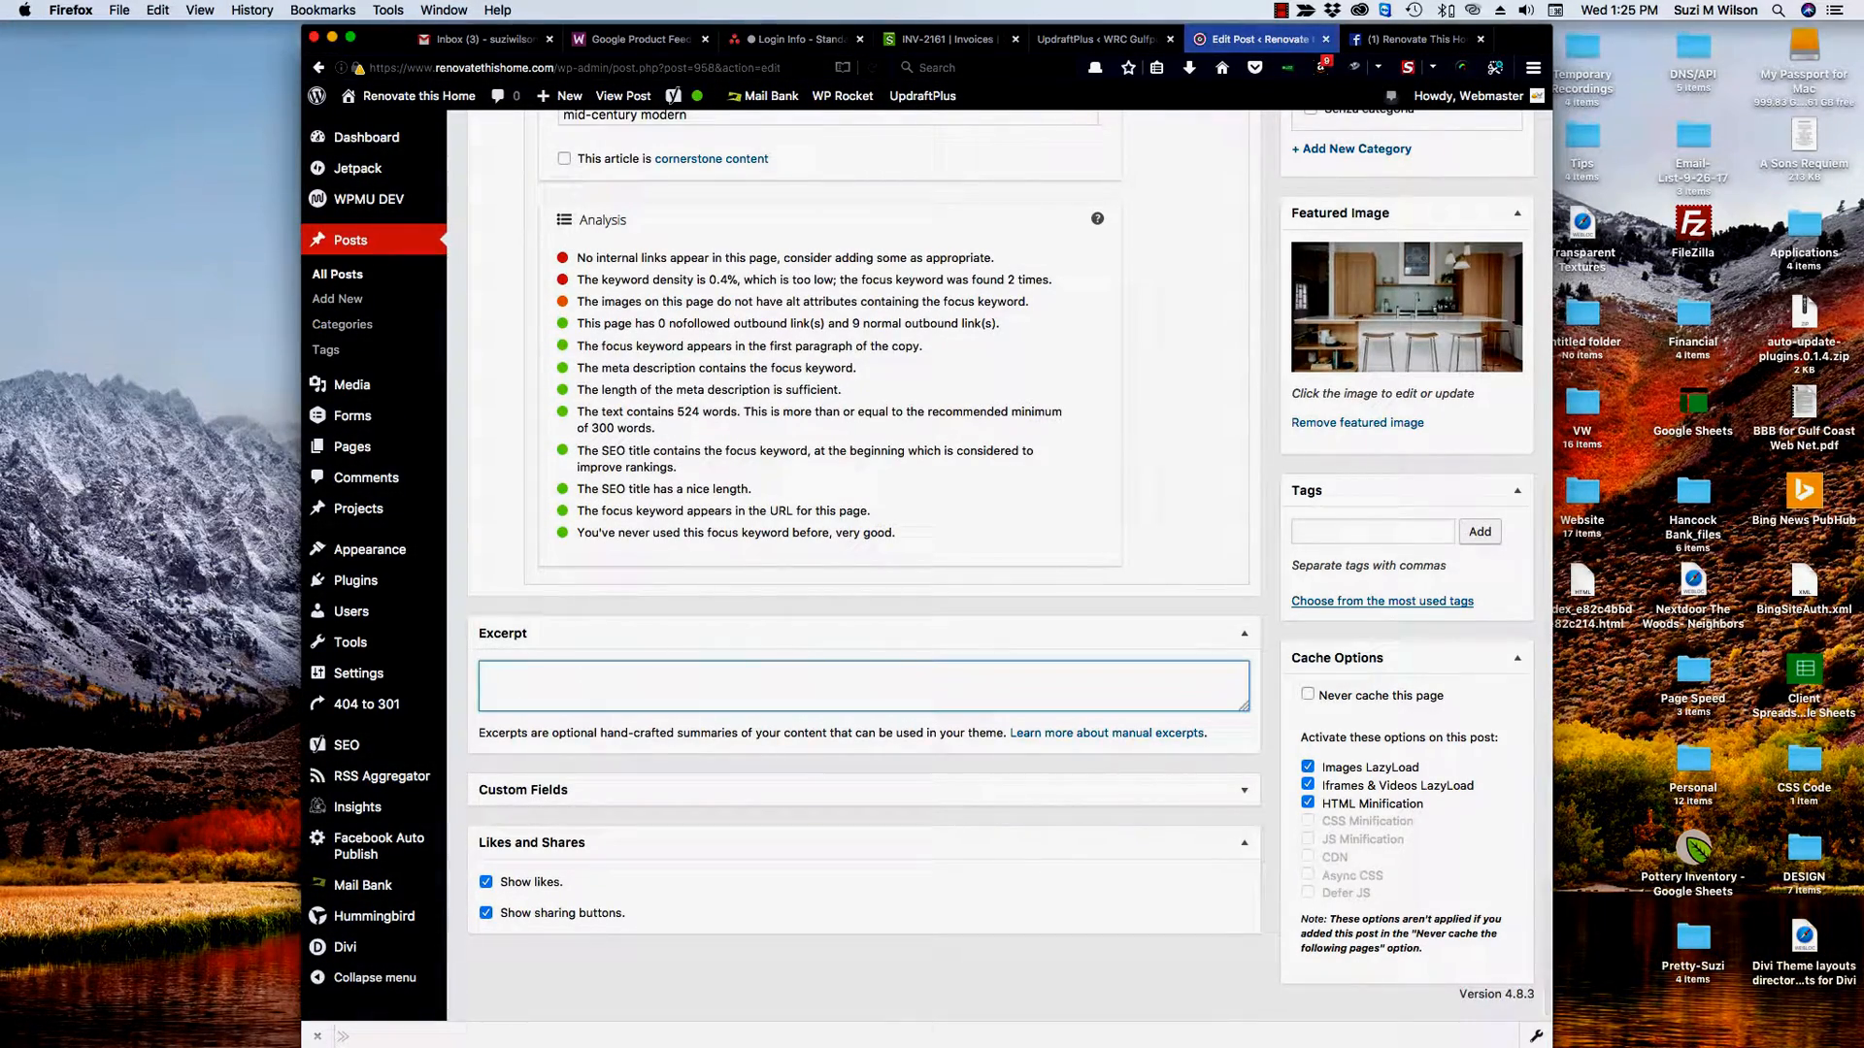
{"action": "key", "text": "super+v"}
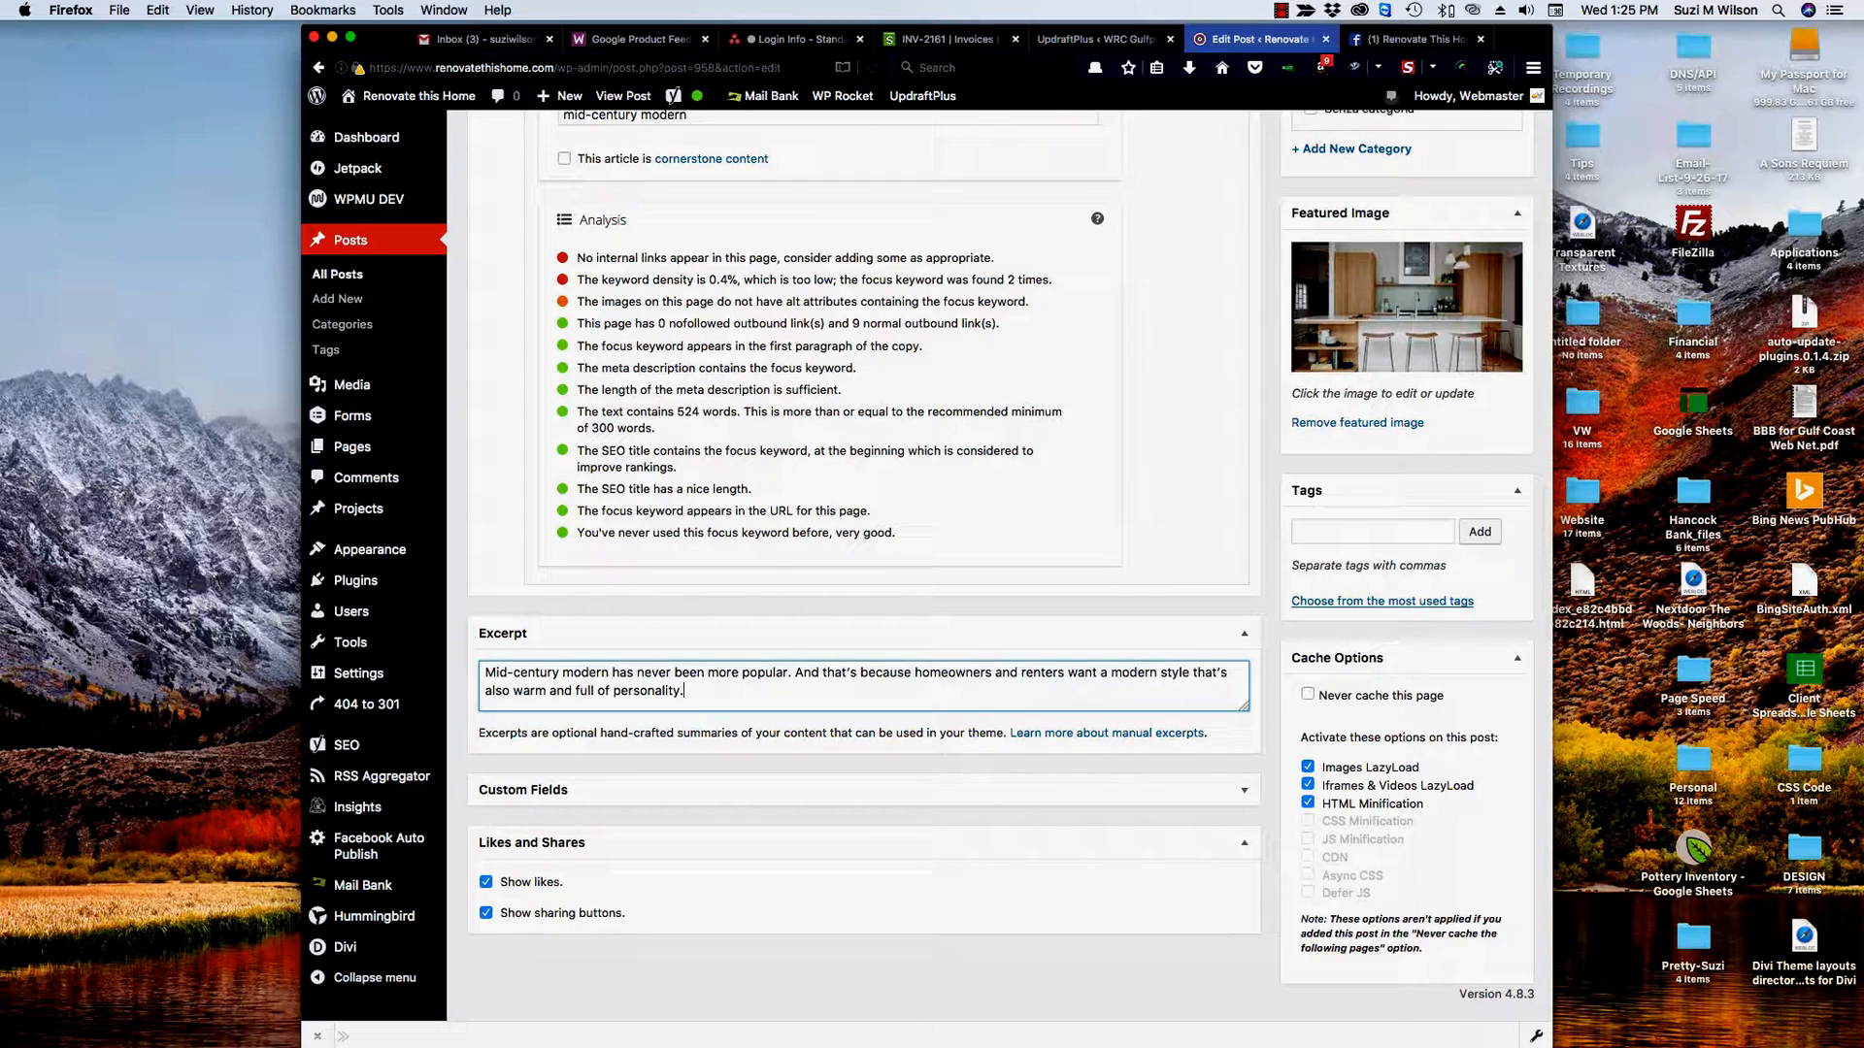
Open the Yoast SEO snippet for editing and replace the meta description with the copied excerpt text
{"action": "scroll", "coordinate": [864, 563], "scroll_direction": "up", "scroll_amount": 8}
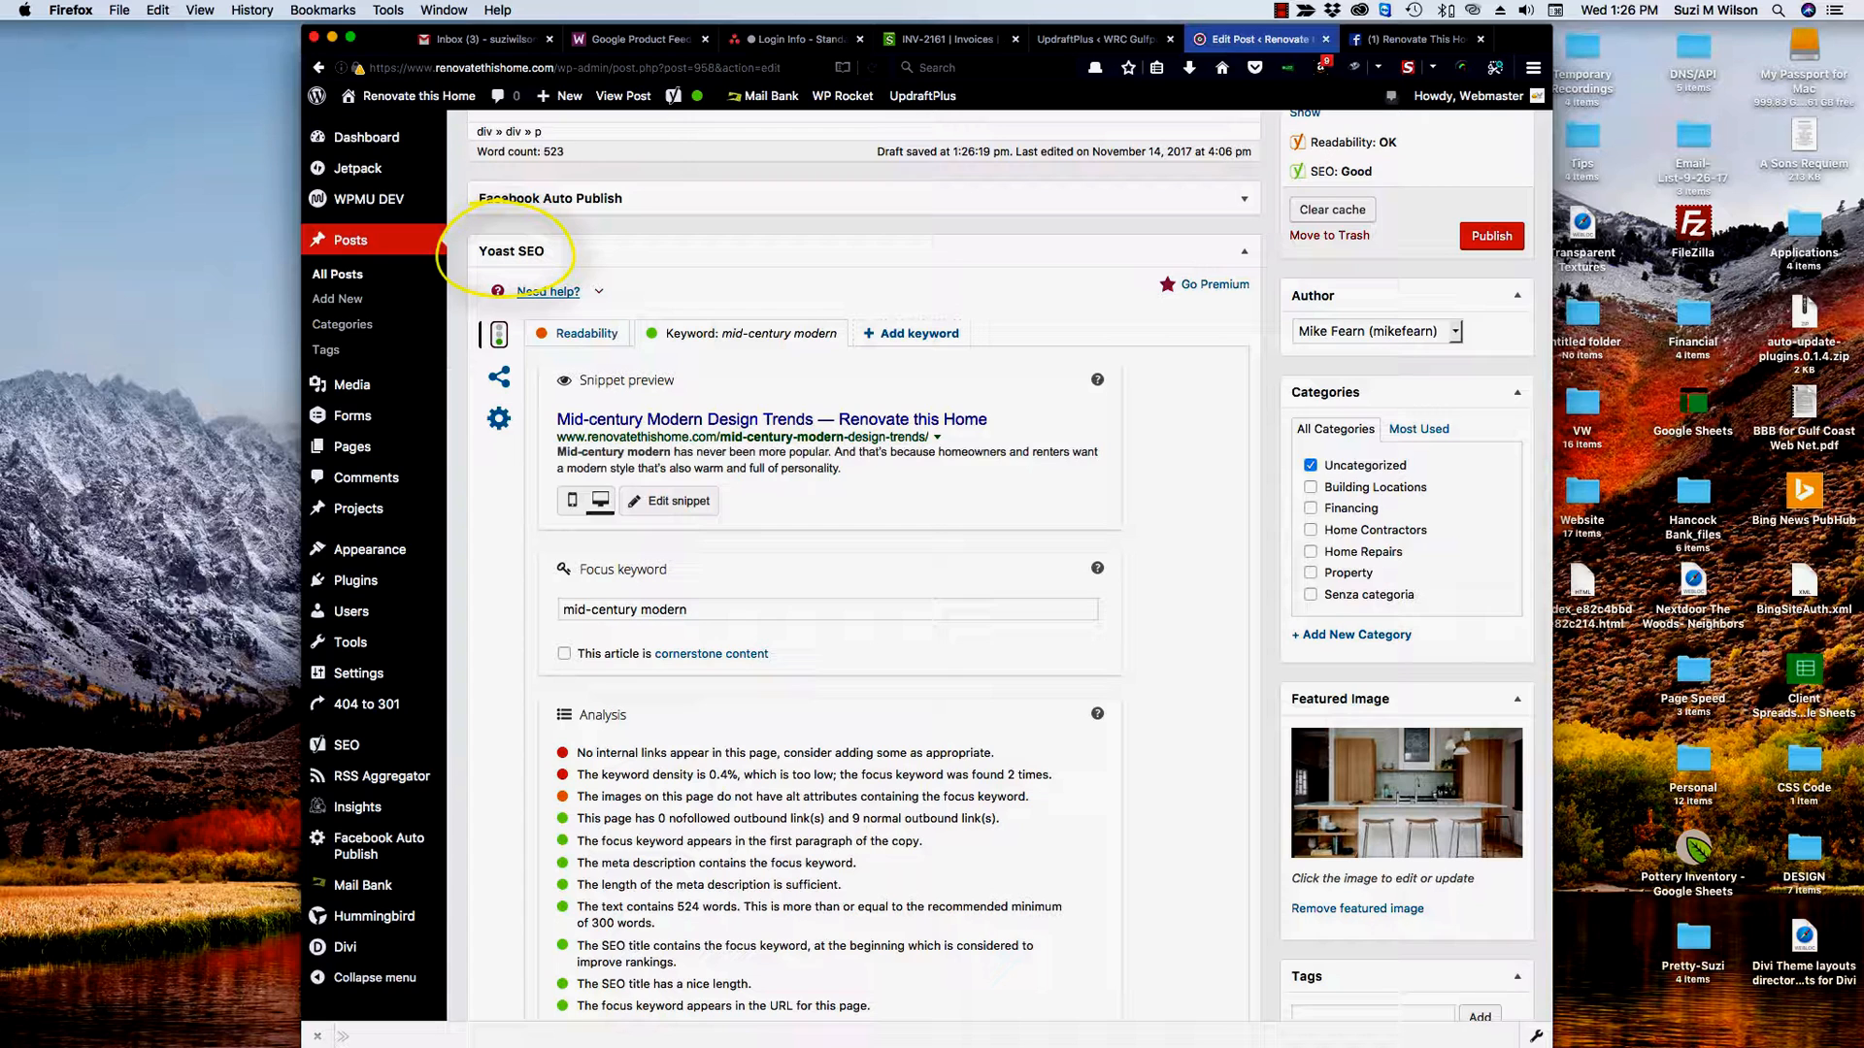
{"action": "left_click", "coordinate": [669, 500]}
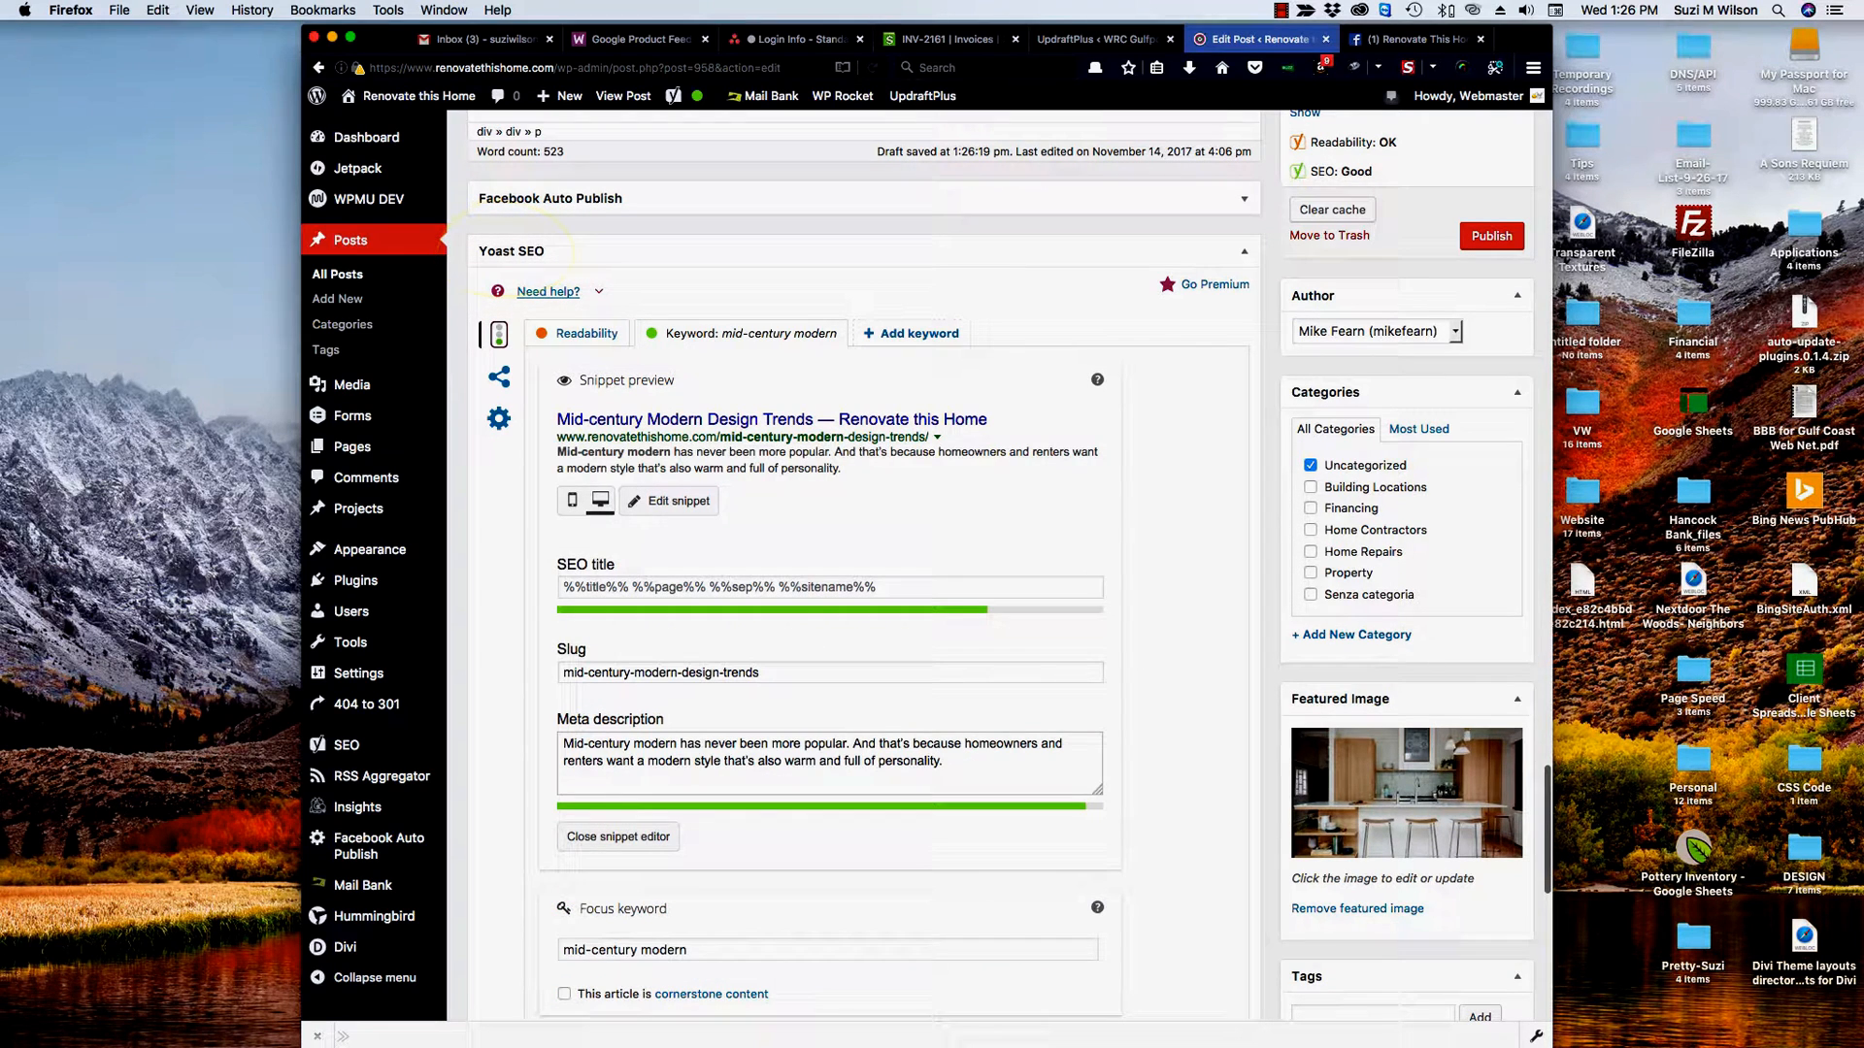
{"action": "left_click", "coordinate": [944, 762]}
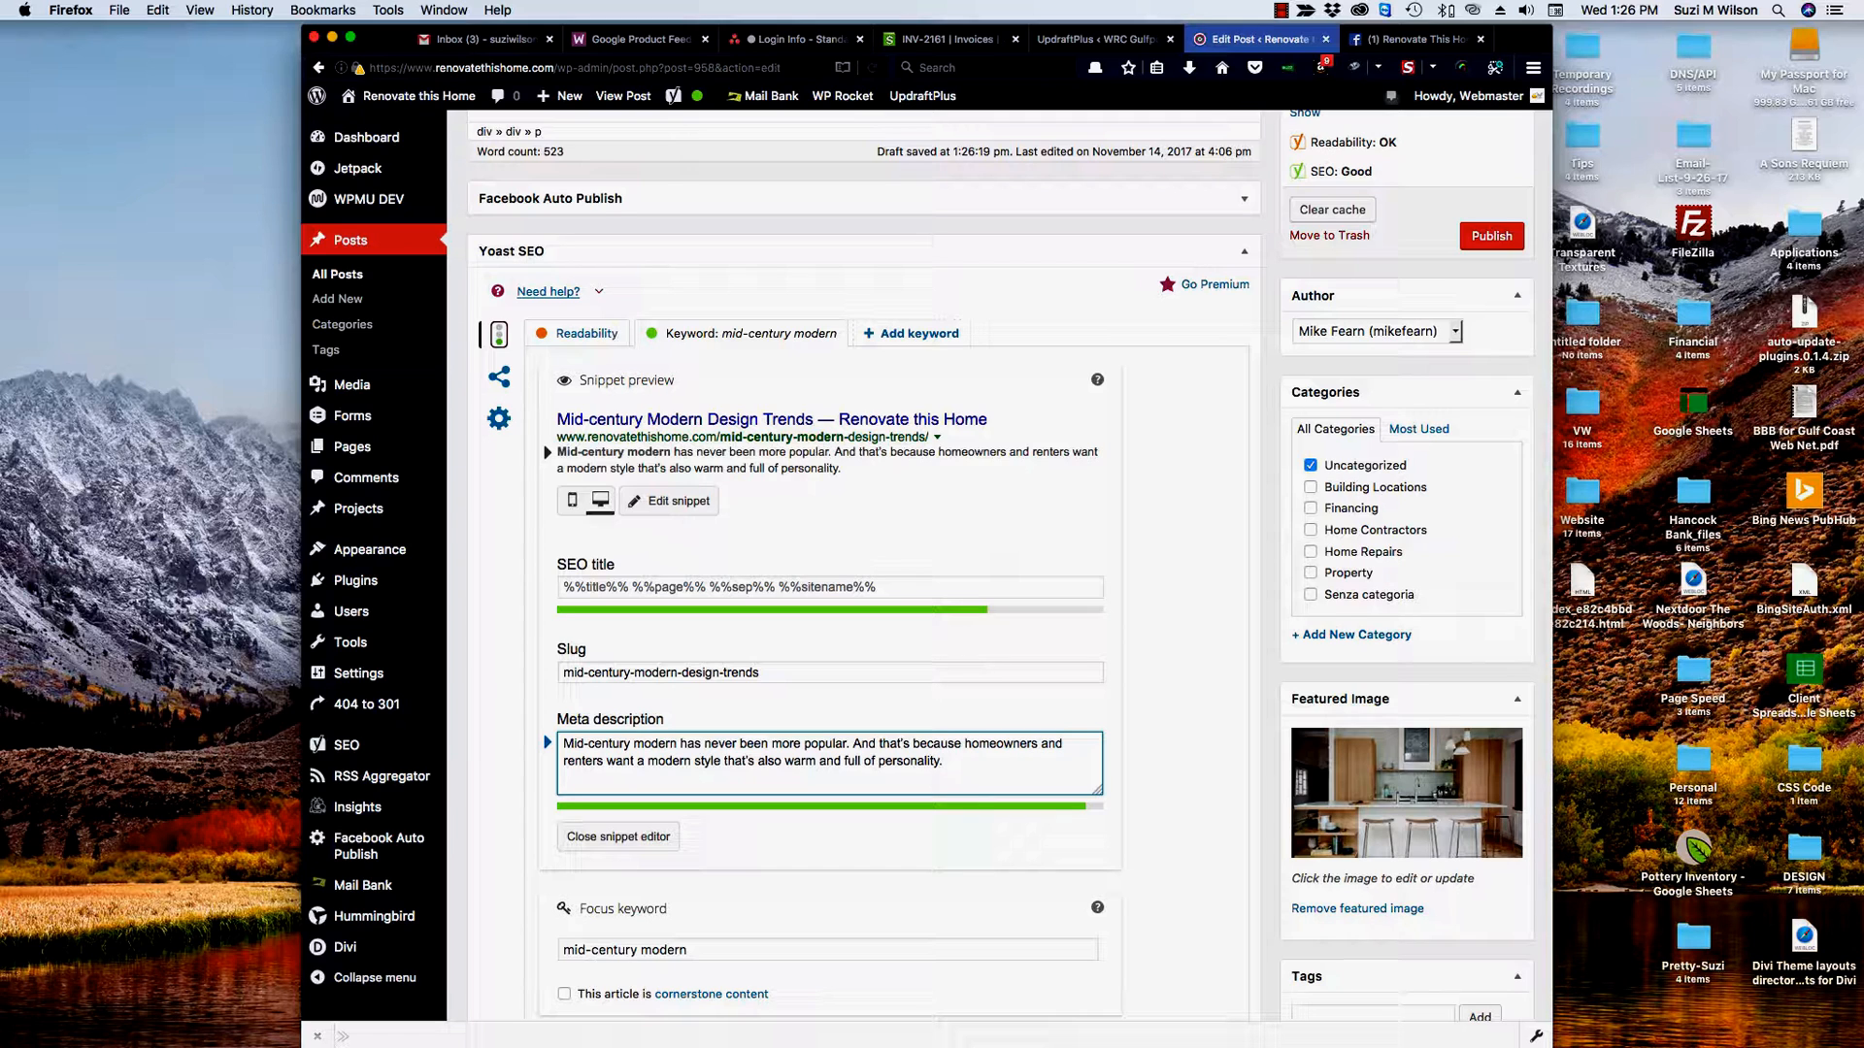
{"action": "key", "text": "super+a"}
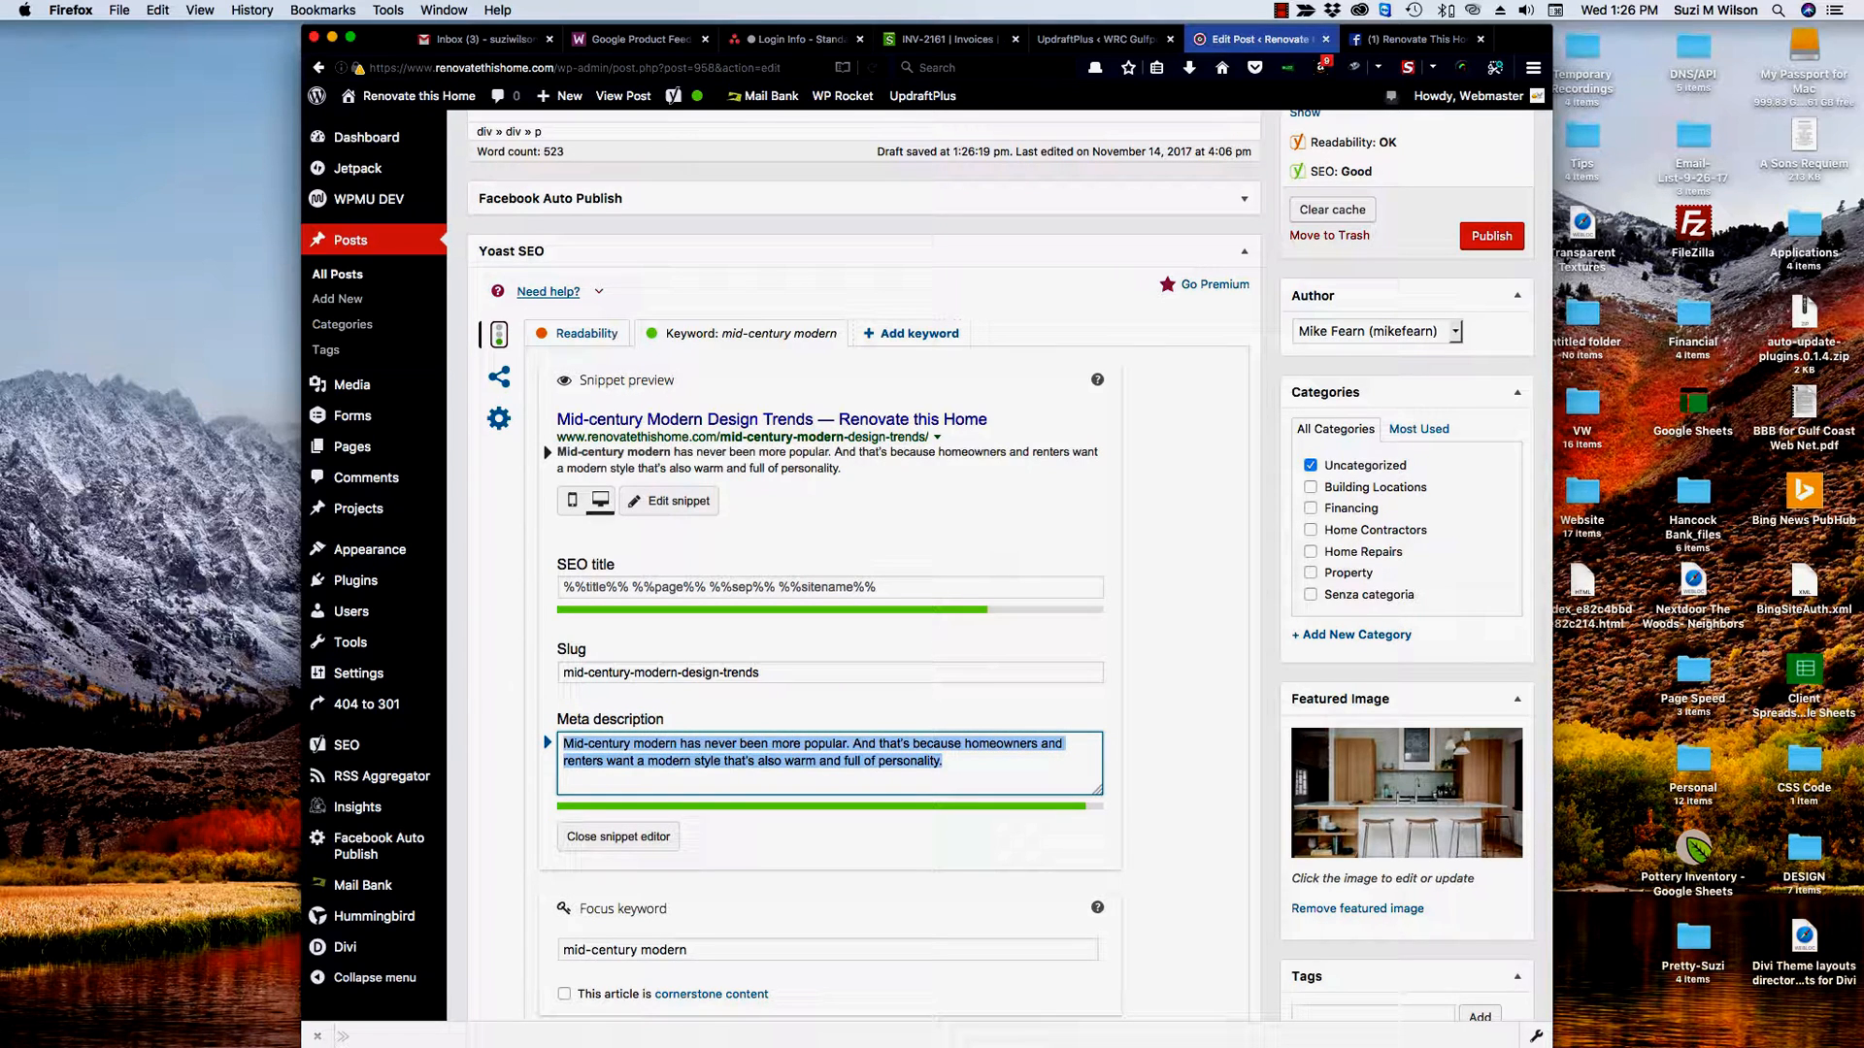
{"action": "key", "text": "super+v"}
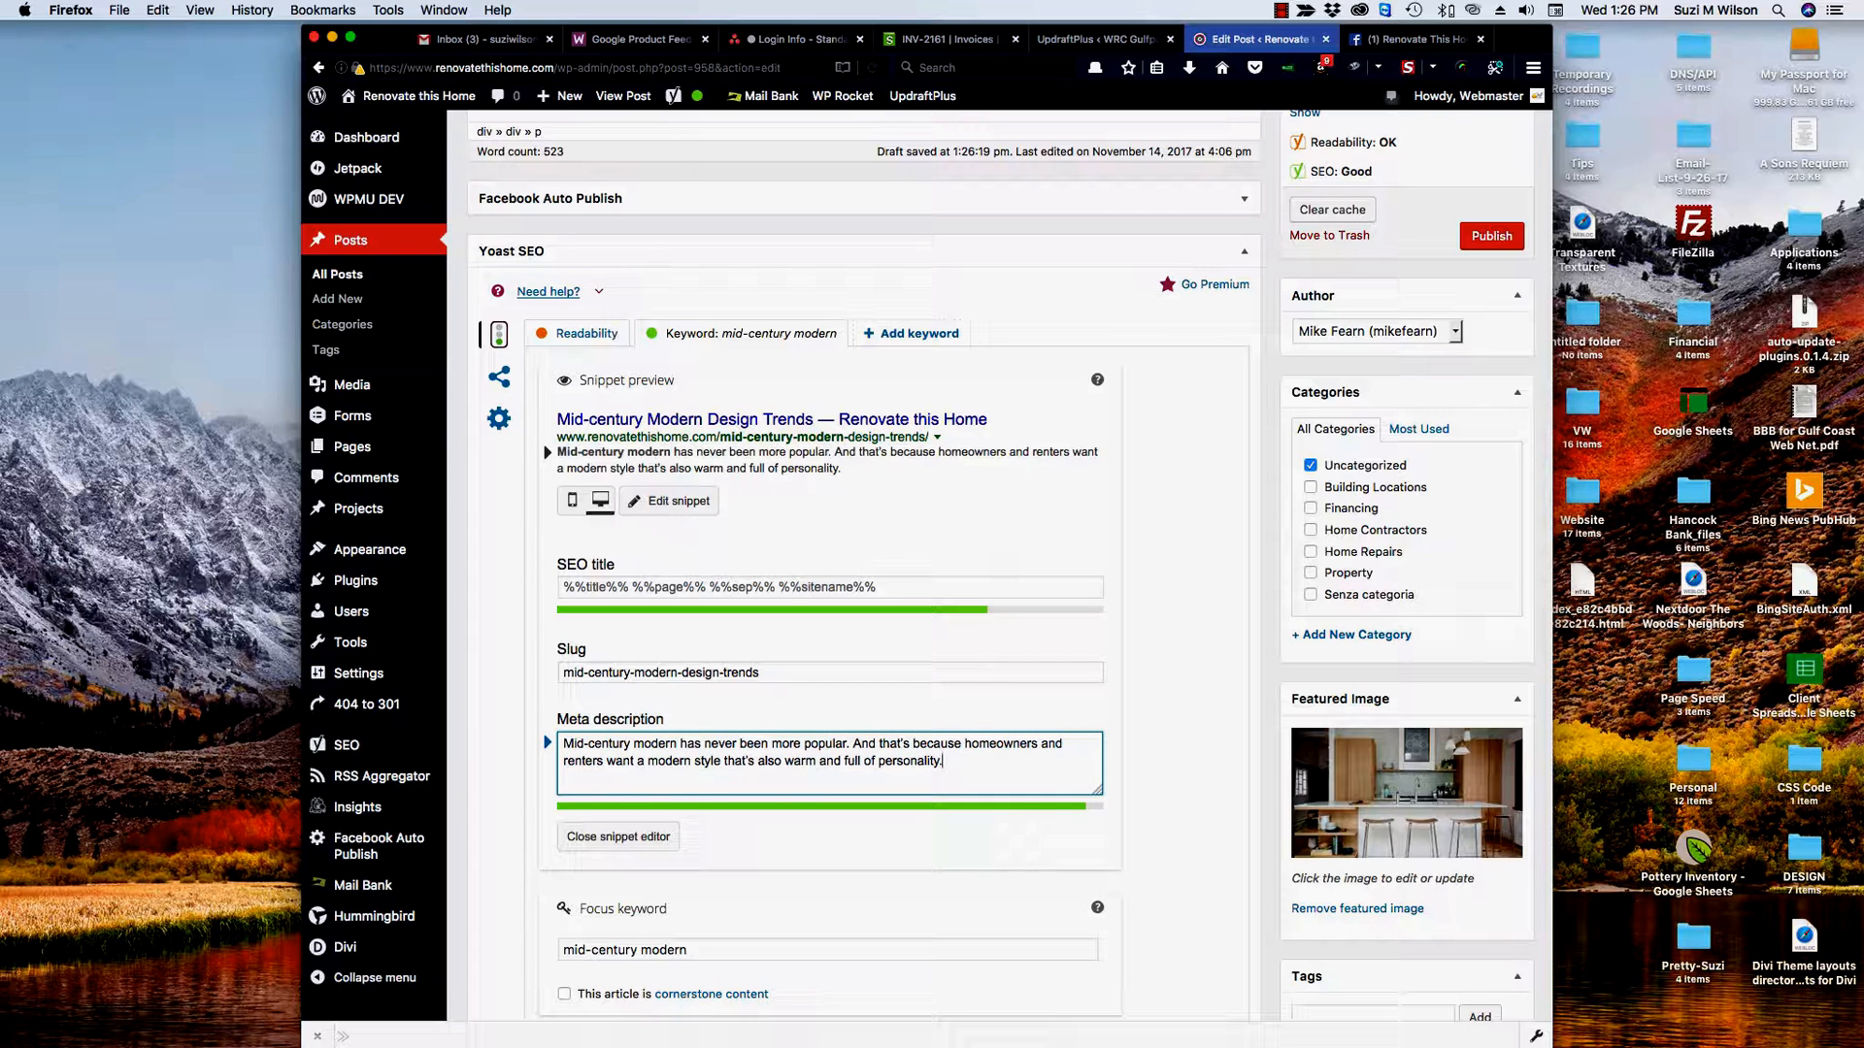
Try adding the filler text "xxxllsj;lj" to the end of the meta description to test its length limit, and remove it
{"action": "type", "text": "xxxllsj;lj"}
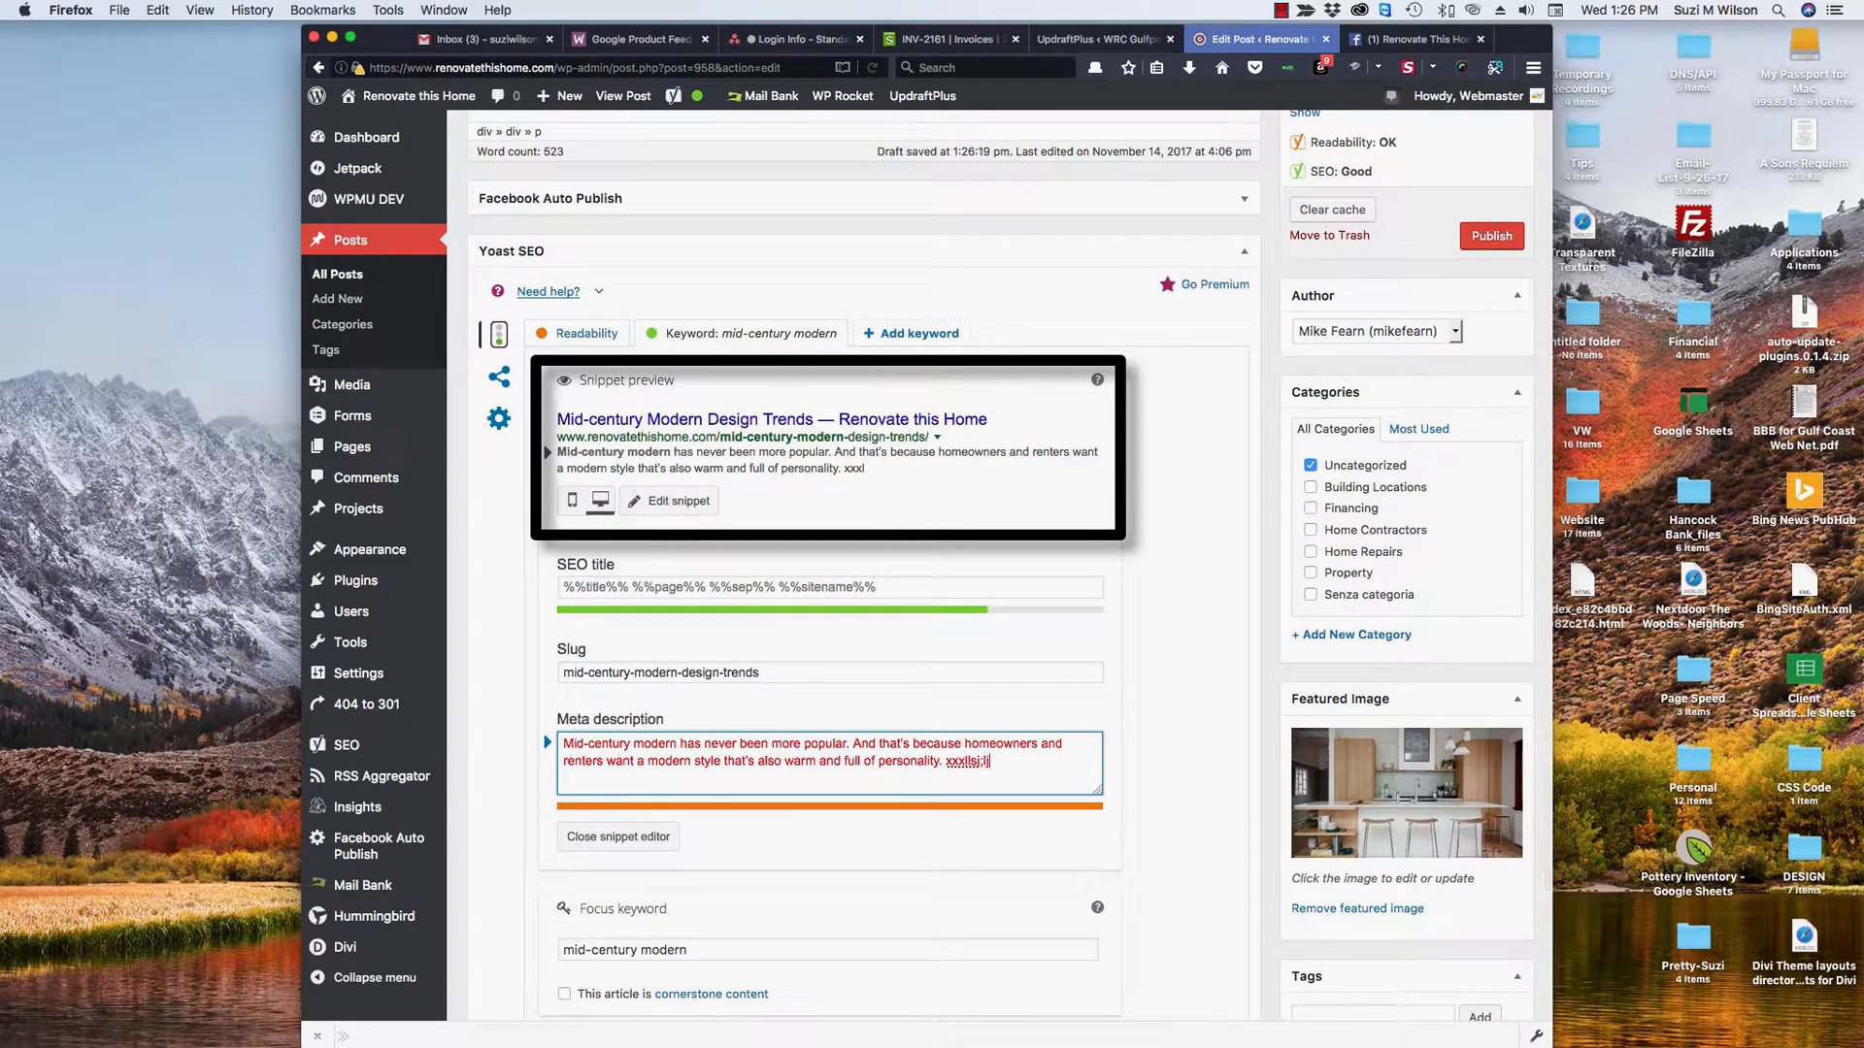
{"action": "key", "text": "BackSpace"}
{"action": "key", "text": "BackSpace"}
{"action": "key", "text": "BackSpace"}
{"action": "key", "text": "BackSpace"}
{"action": "key", "text": "BackSpace"}
{"action": "key", "text": "BackSpace"}
{"action": "key", "text": "BackSpace"}
{"action": "key", "text": "BackSpace"}
{"action": "key", "text": "BackSpace"}
{"action": "key", "text": "BackSpace"}
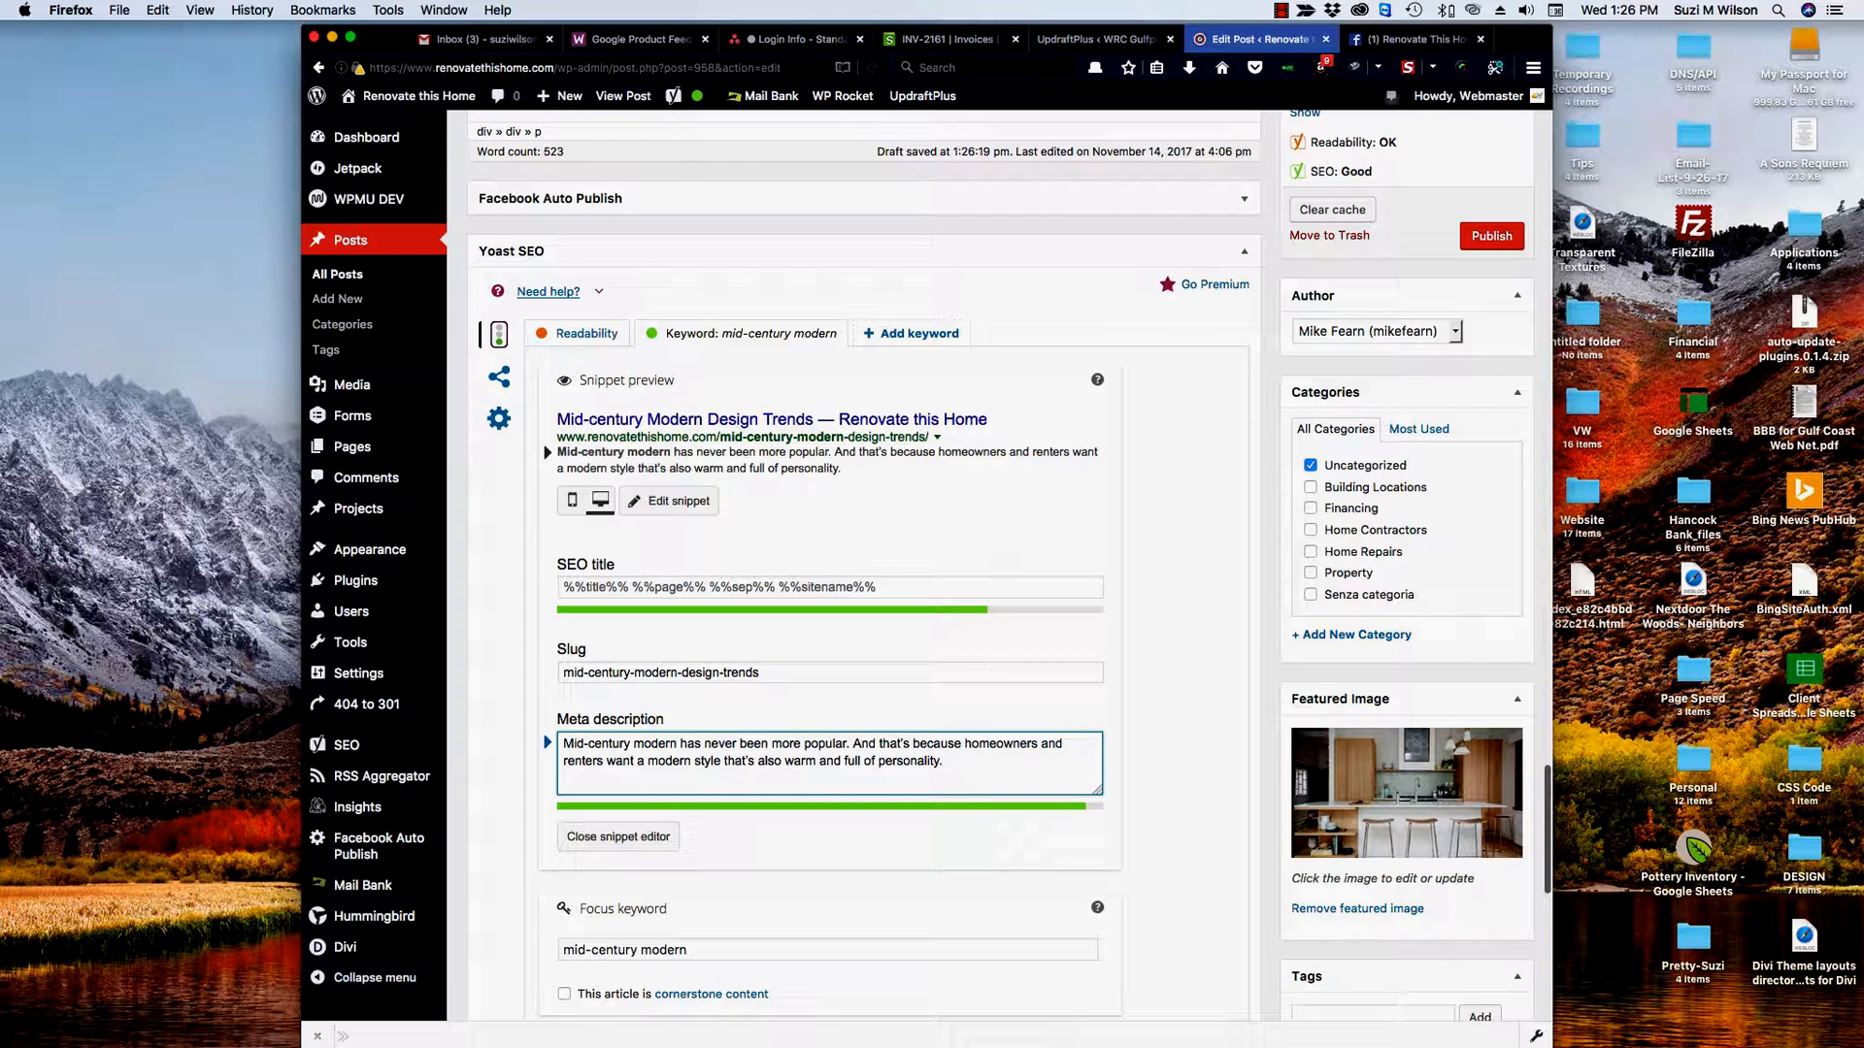
Check the focus keyword set for the post in the Yoast SEO section
{"action": "scroll", "coordinate": [718, 794], "scroll_direction": "down", "scroll_amount": 2}
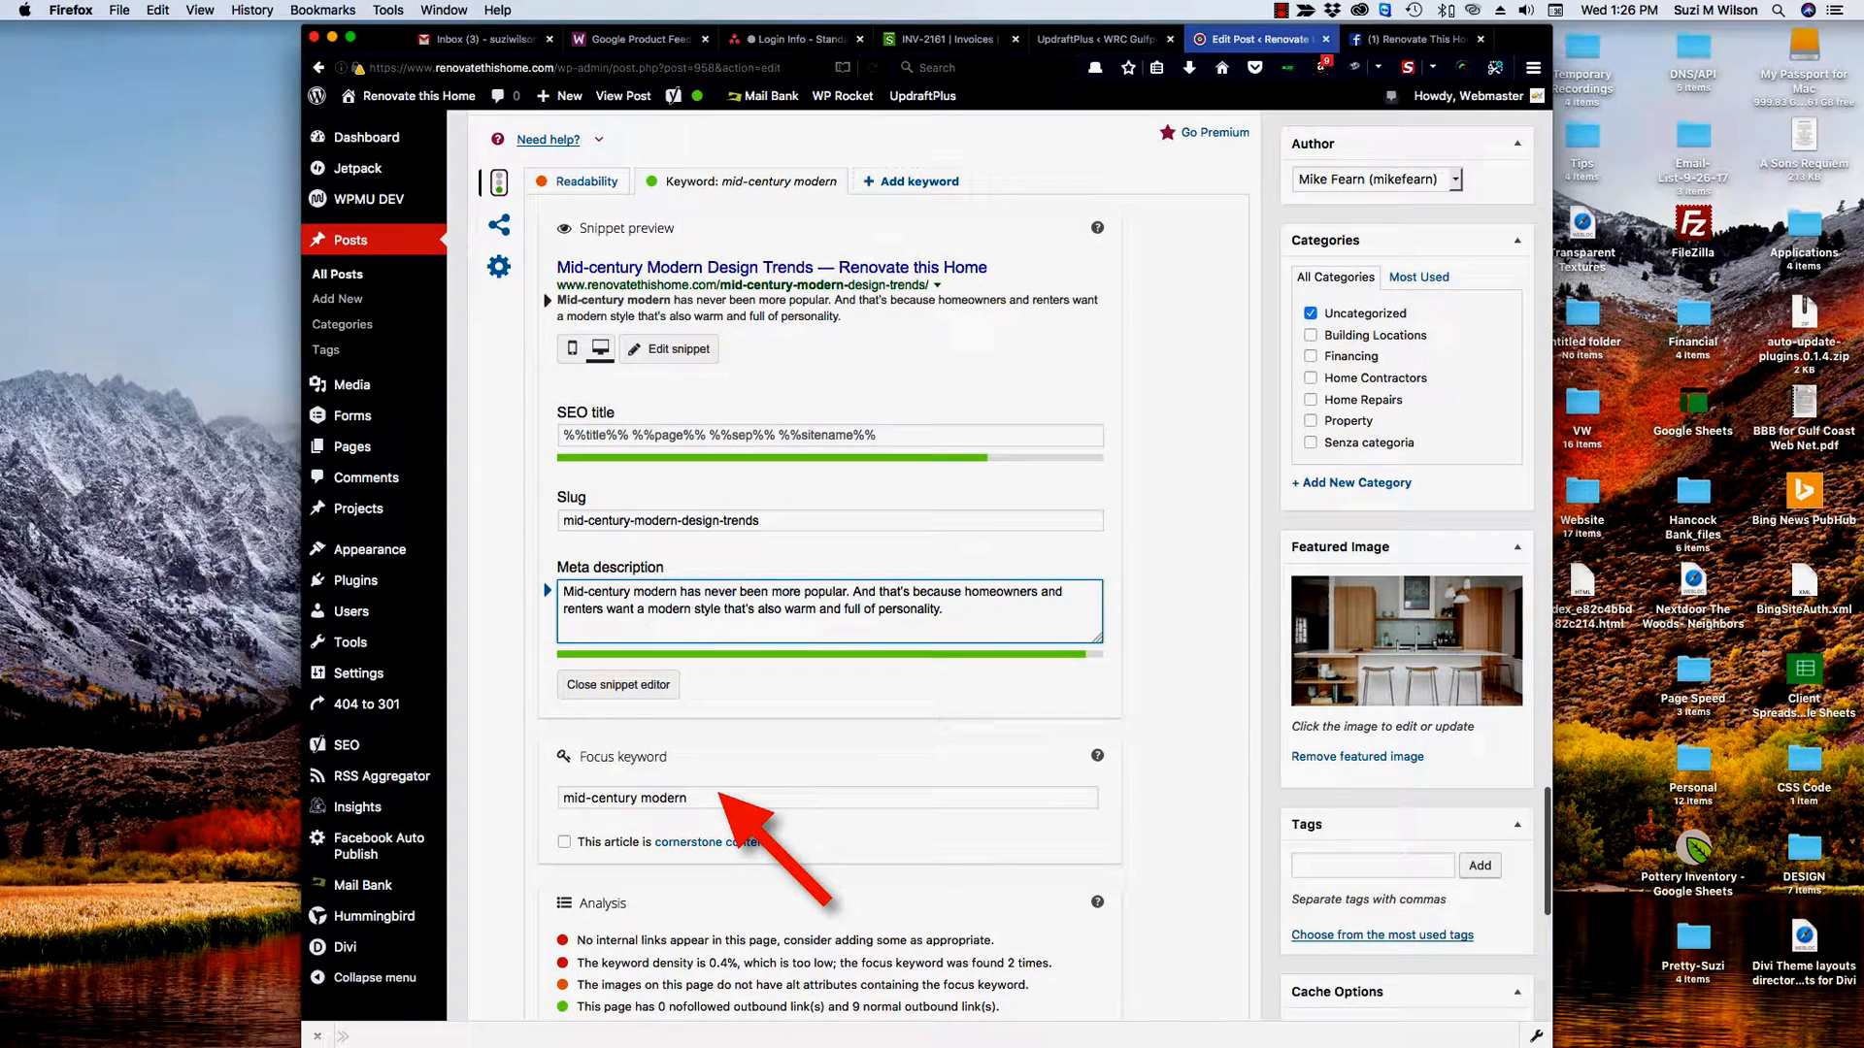
{"action": "left_click", "coordinate": [718, 795]}
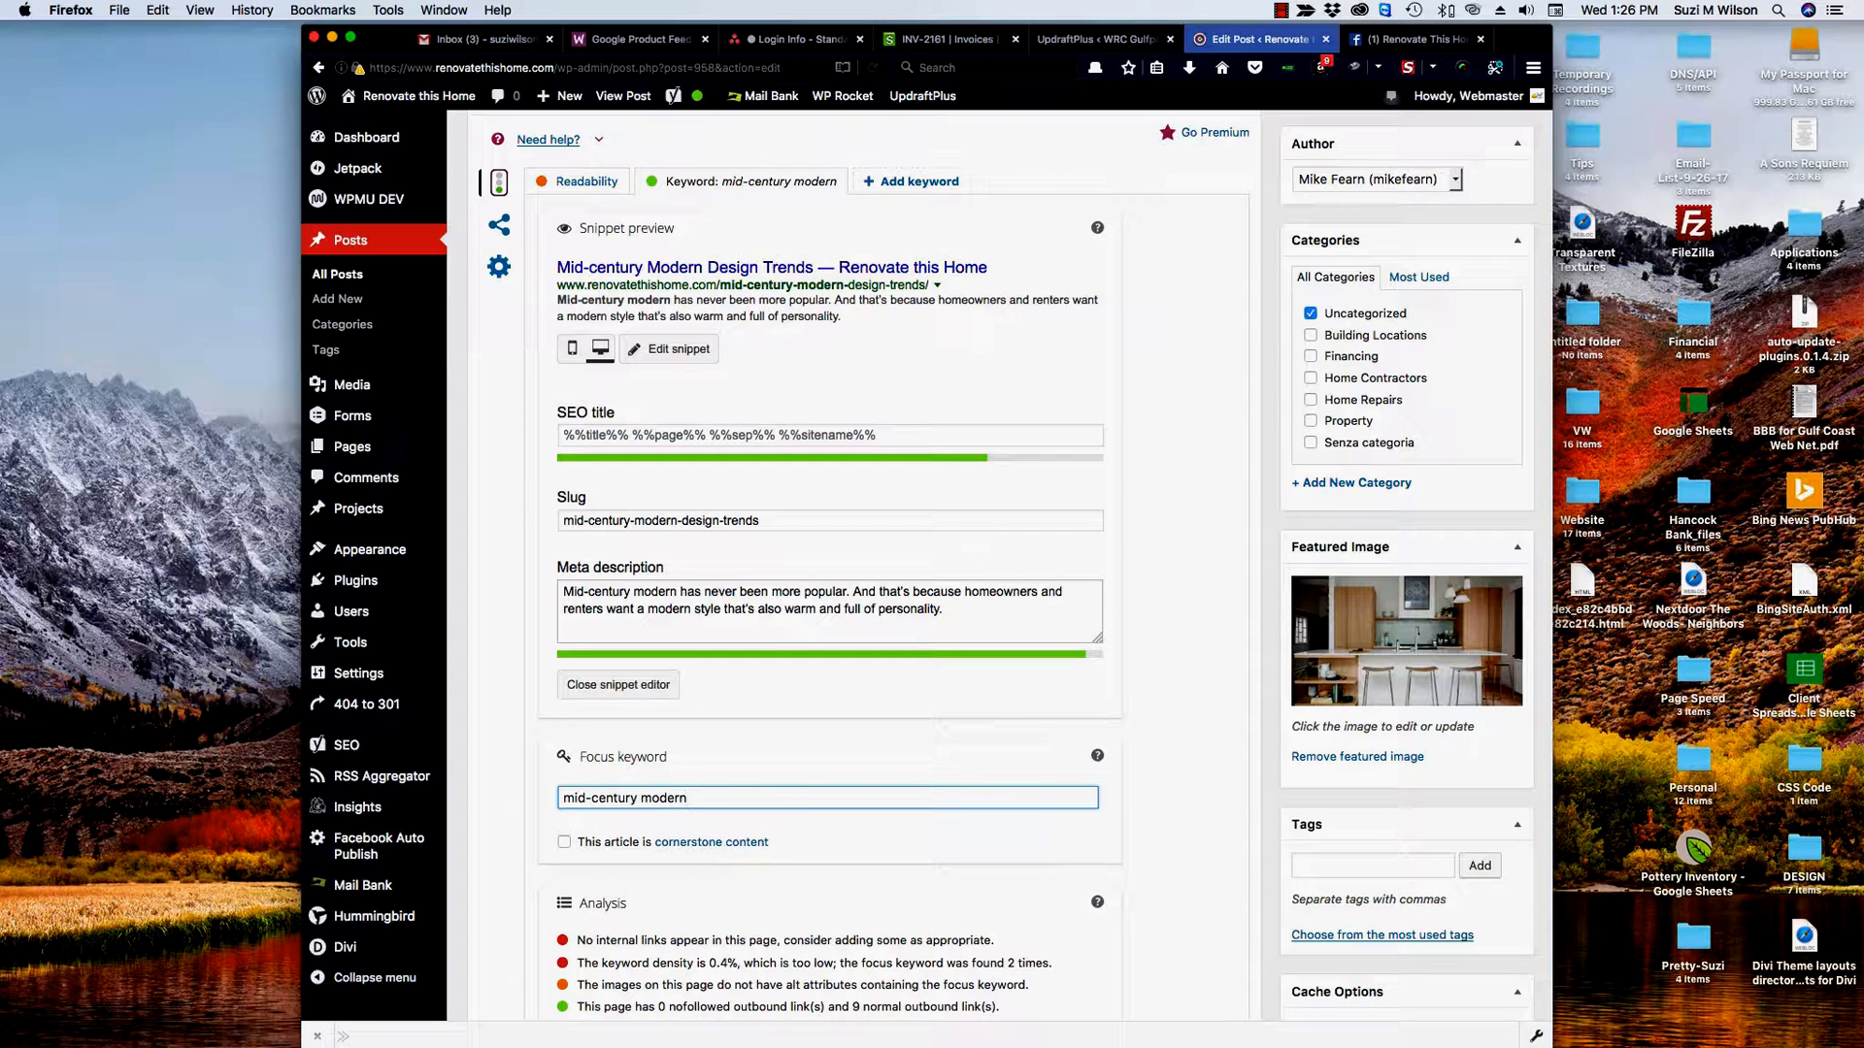
Replace the post's featured image with heating-801x450.png from the media library
{"action": "scroll", "coordinate": [1014, 566], "scroll_direction": "down", "scroll_amount": 2}
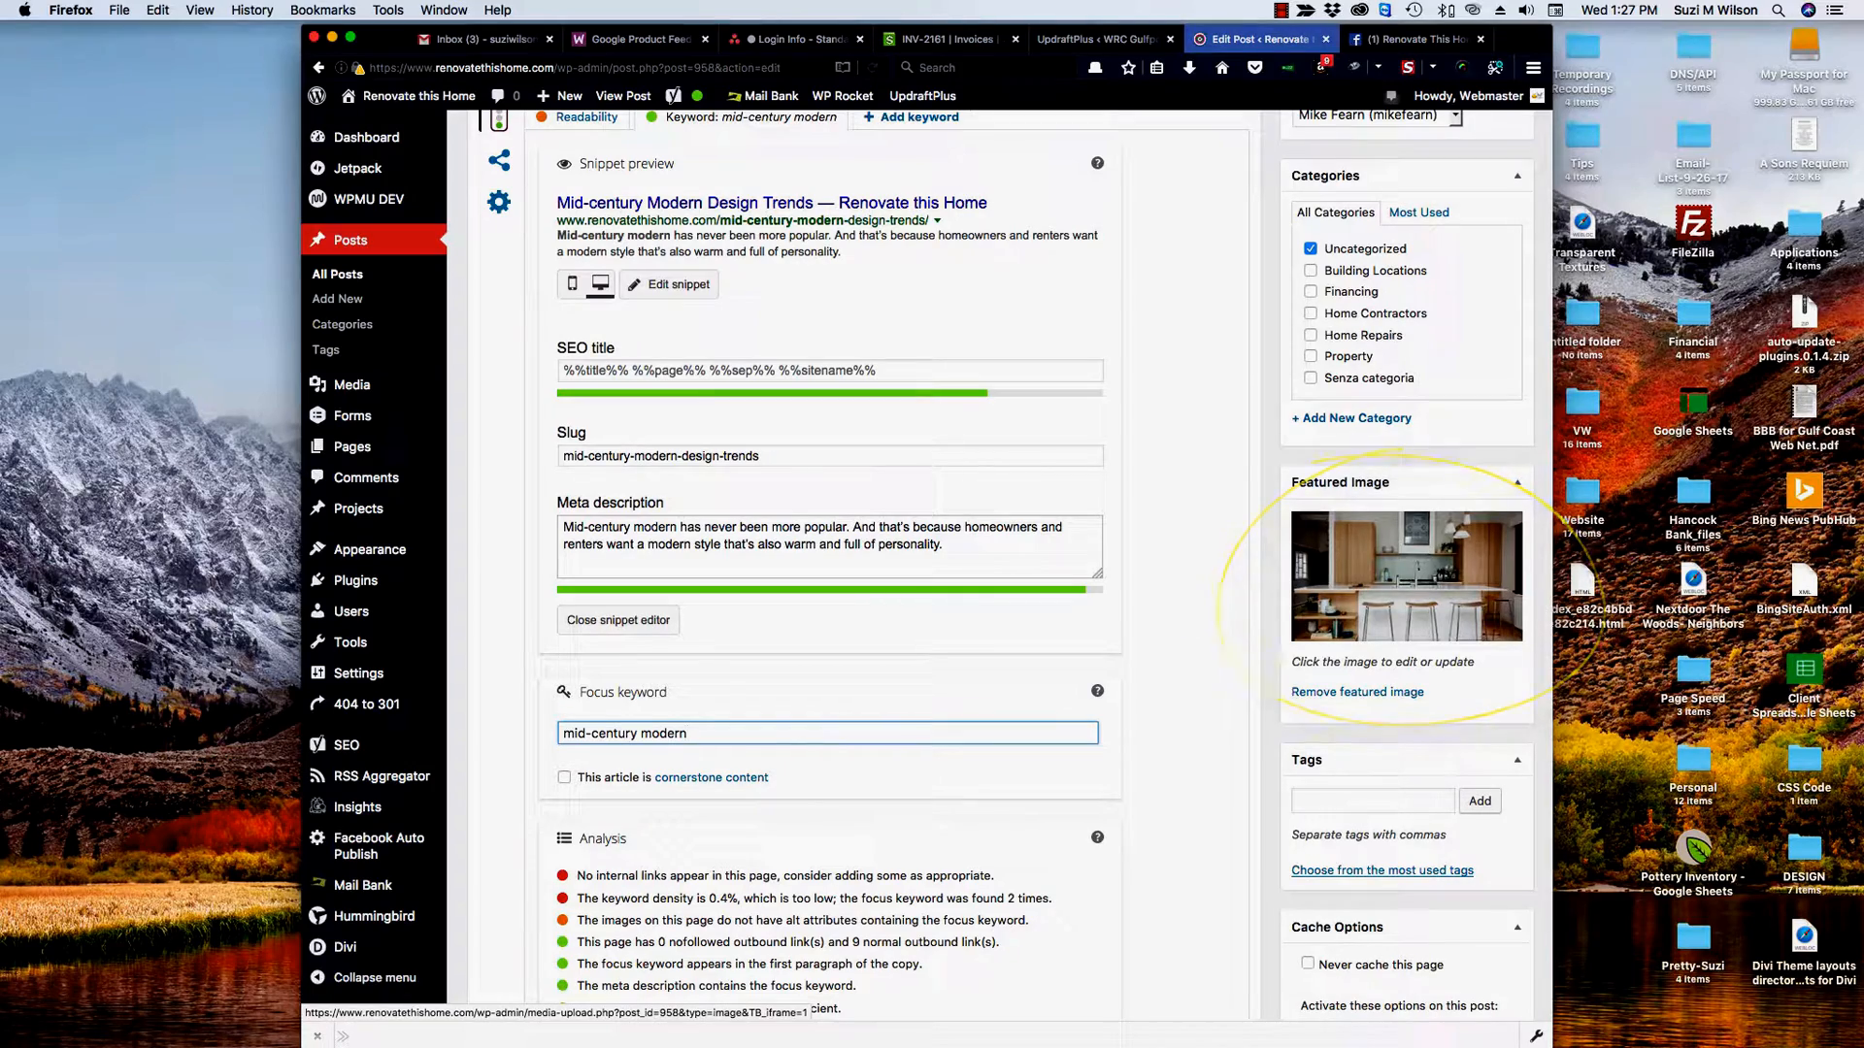
{"action": "left_click", "coordinate": [1406, 576]}
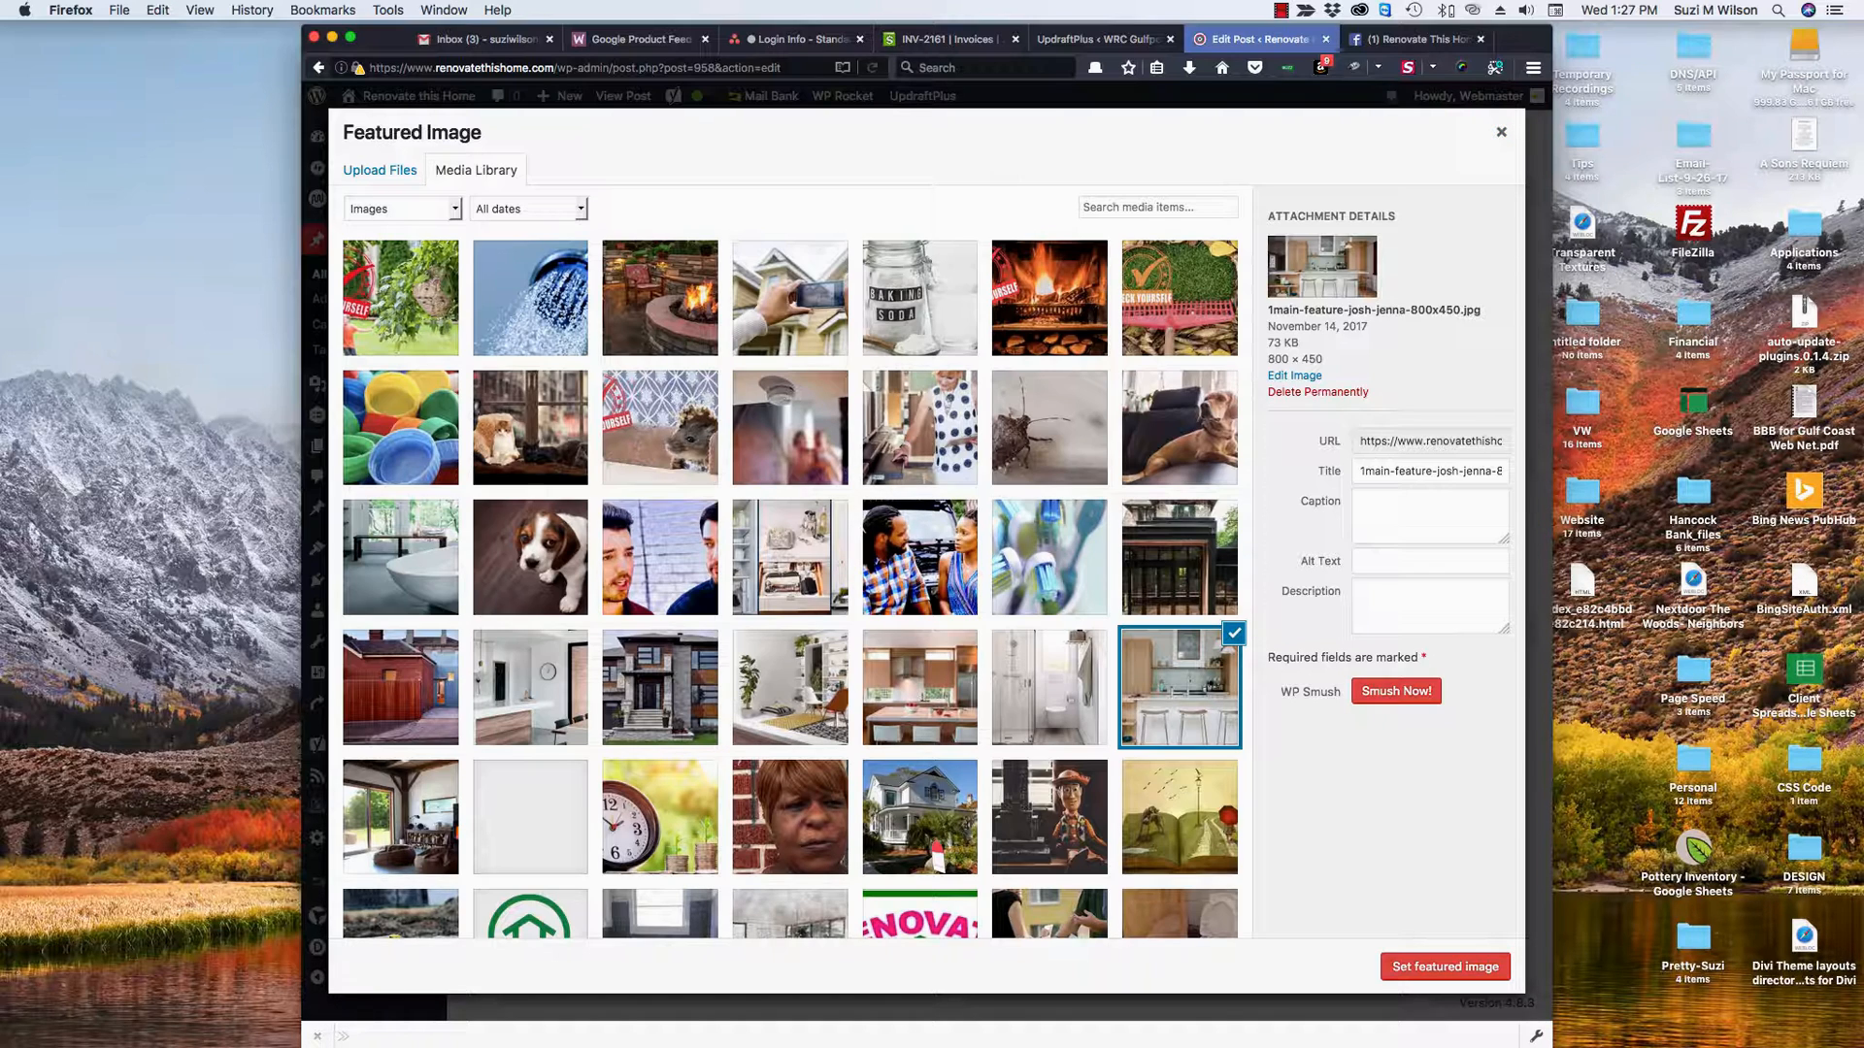
{"action": "left_click", "coordinate": [401, 817]}
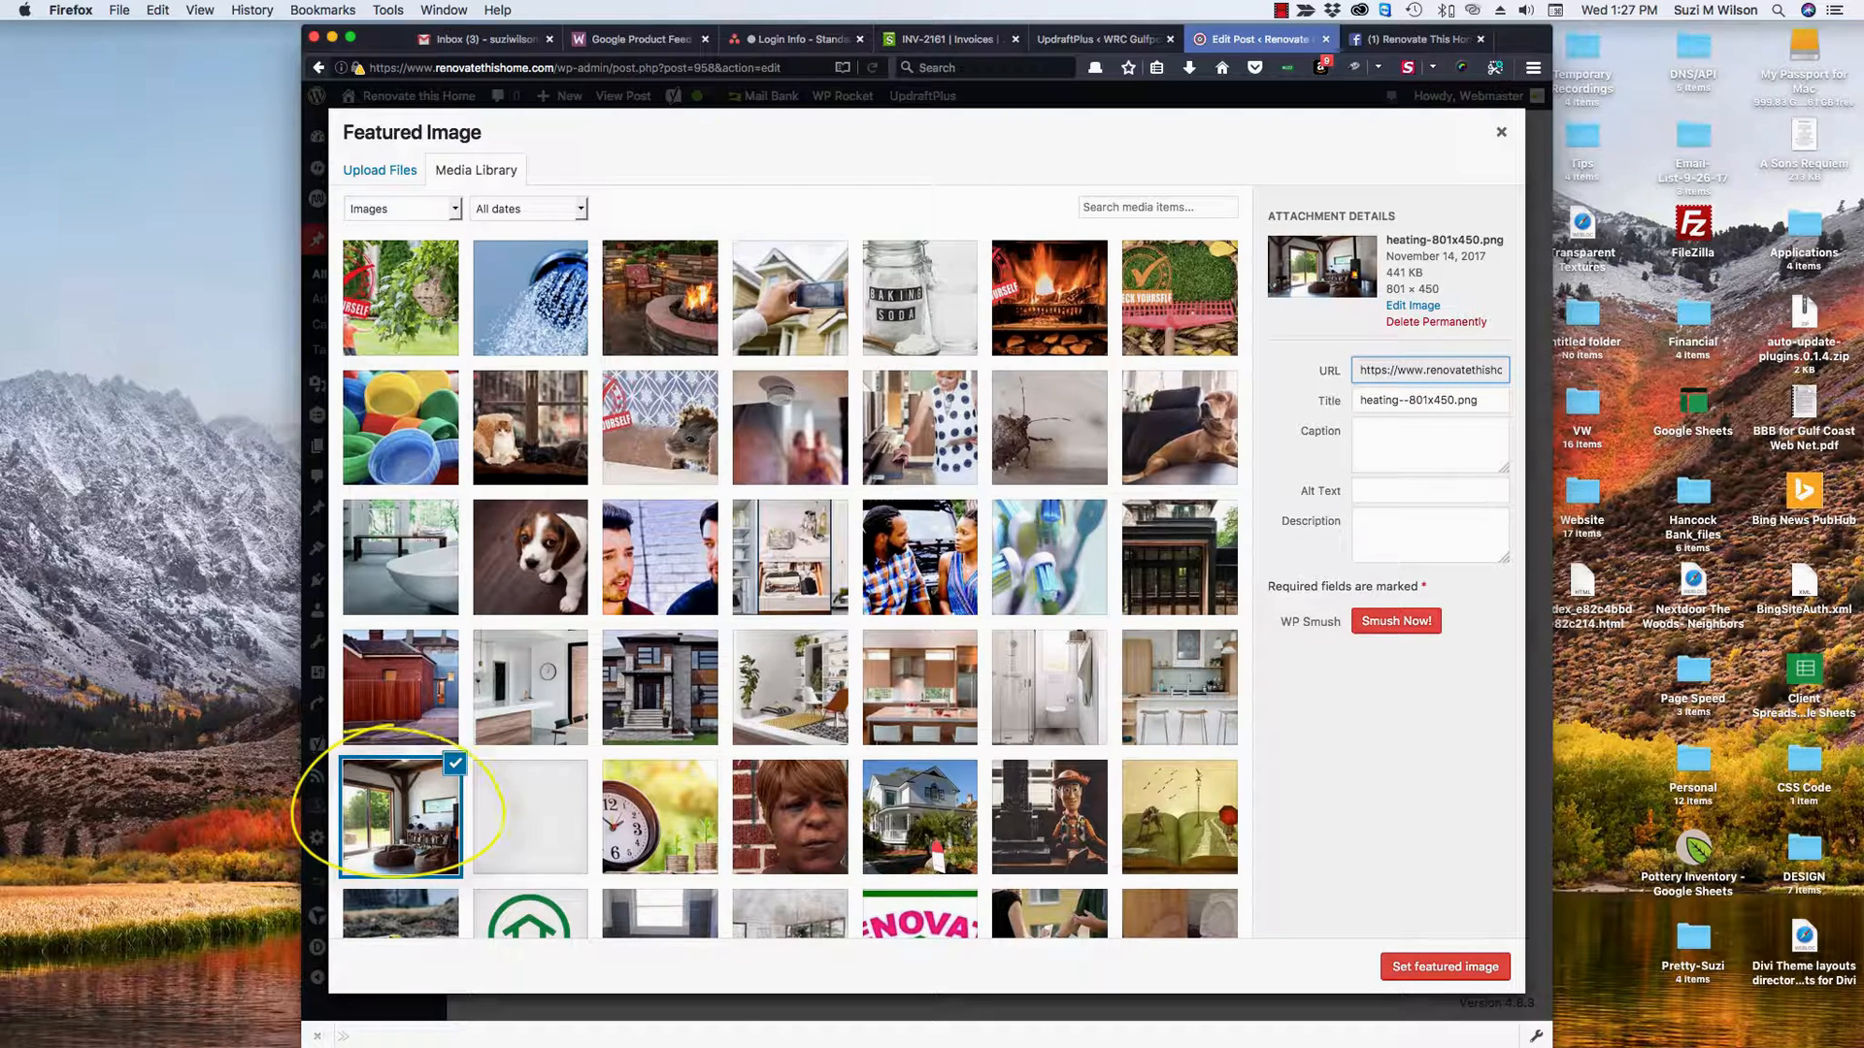
{"action": "left_click", "coordinate": [400, 687]}
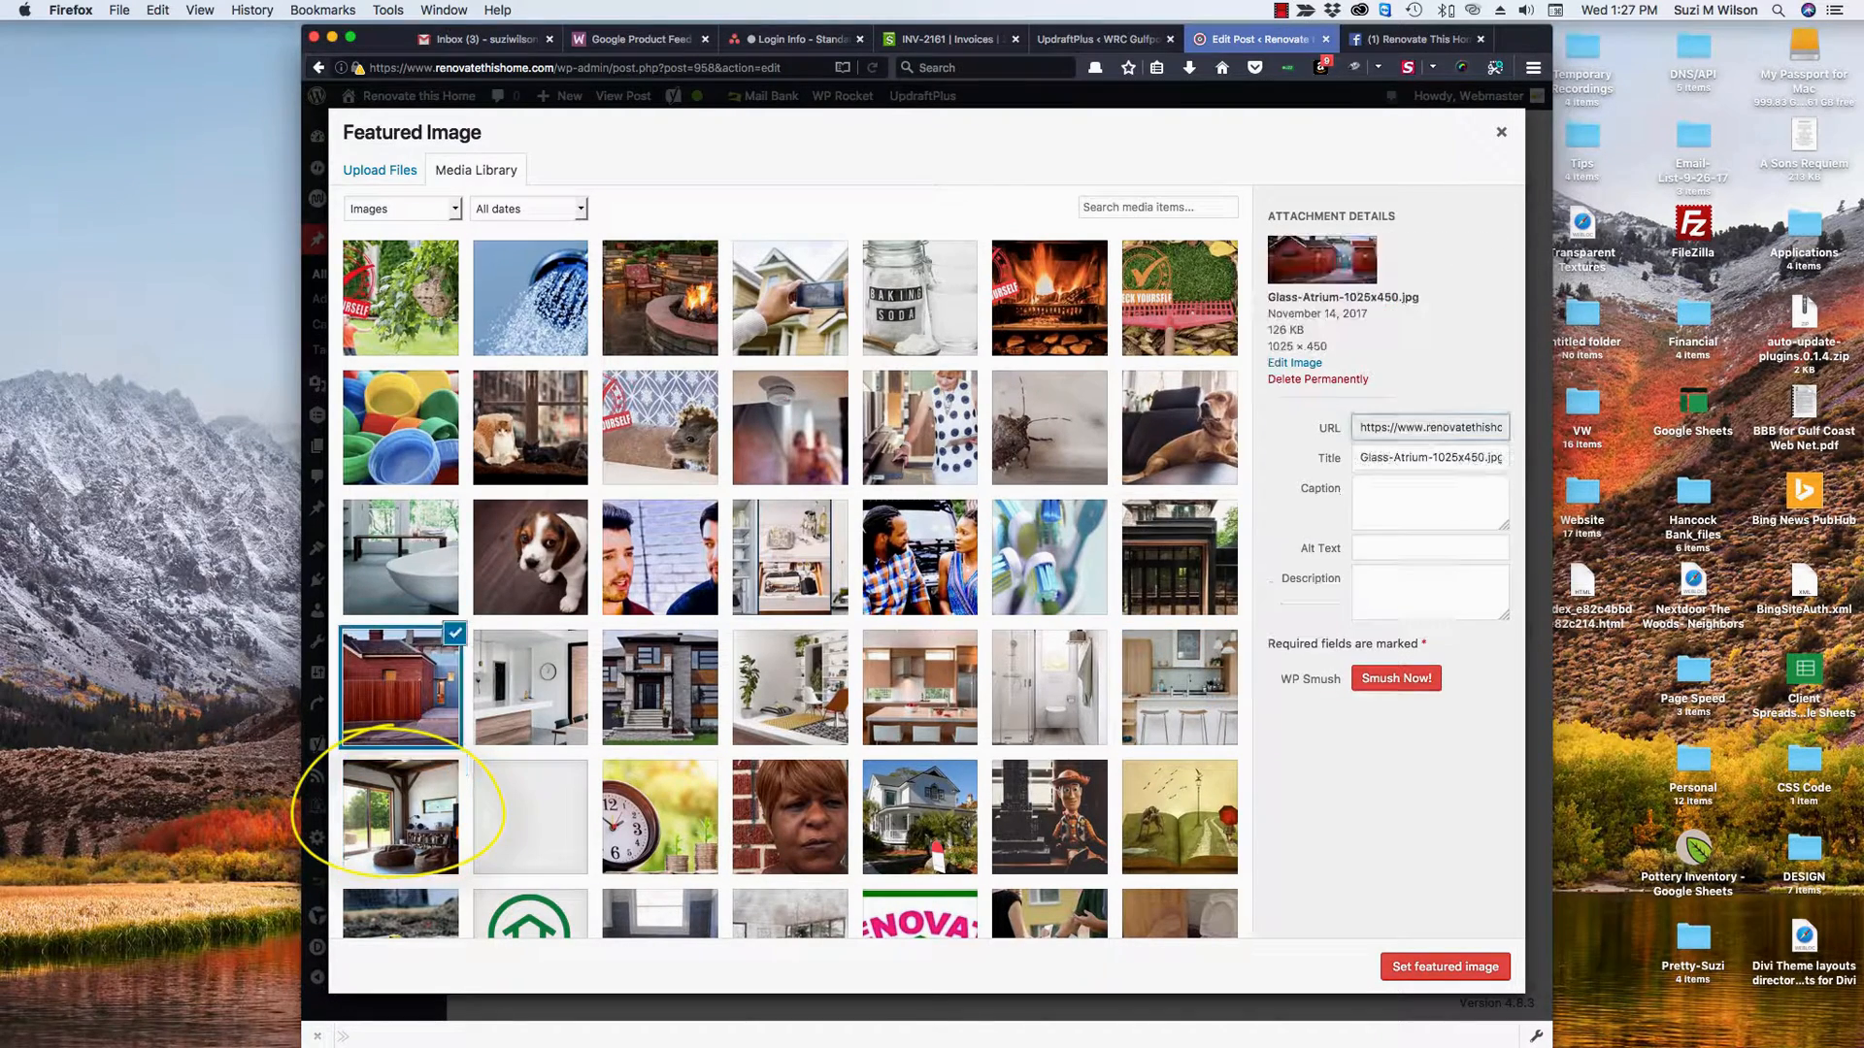
{"action": "left_click", "coordinate": [660, 687]}
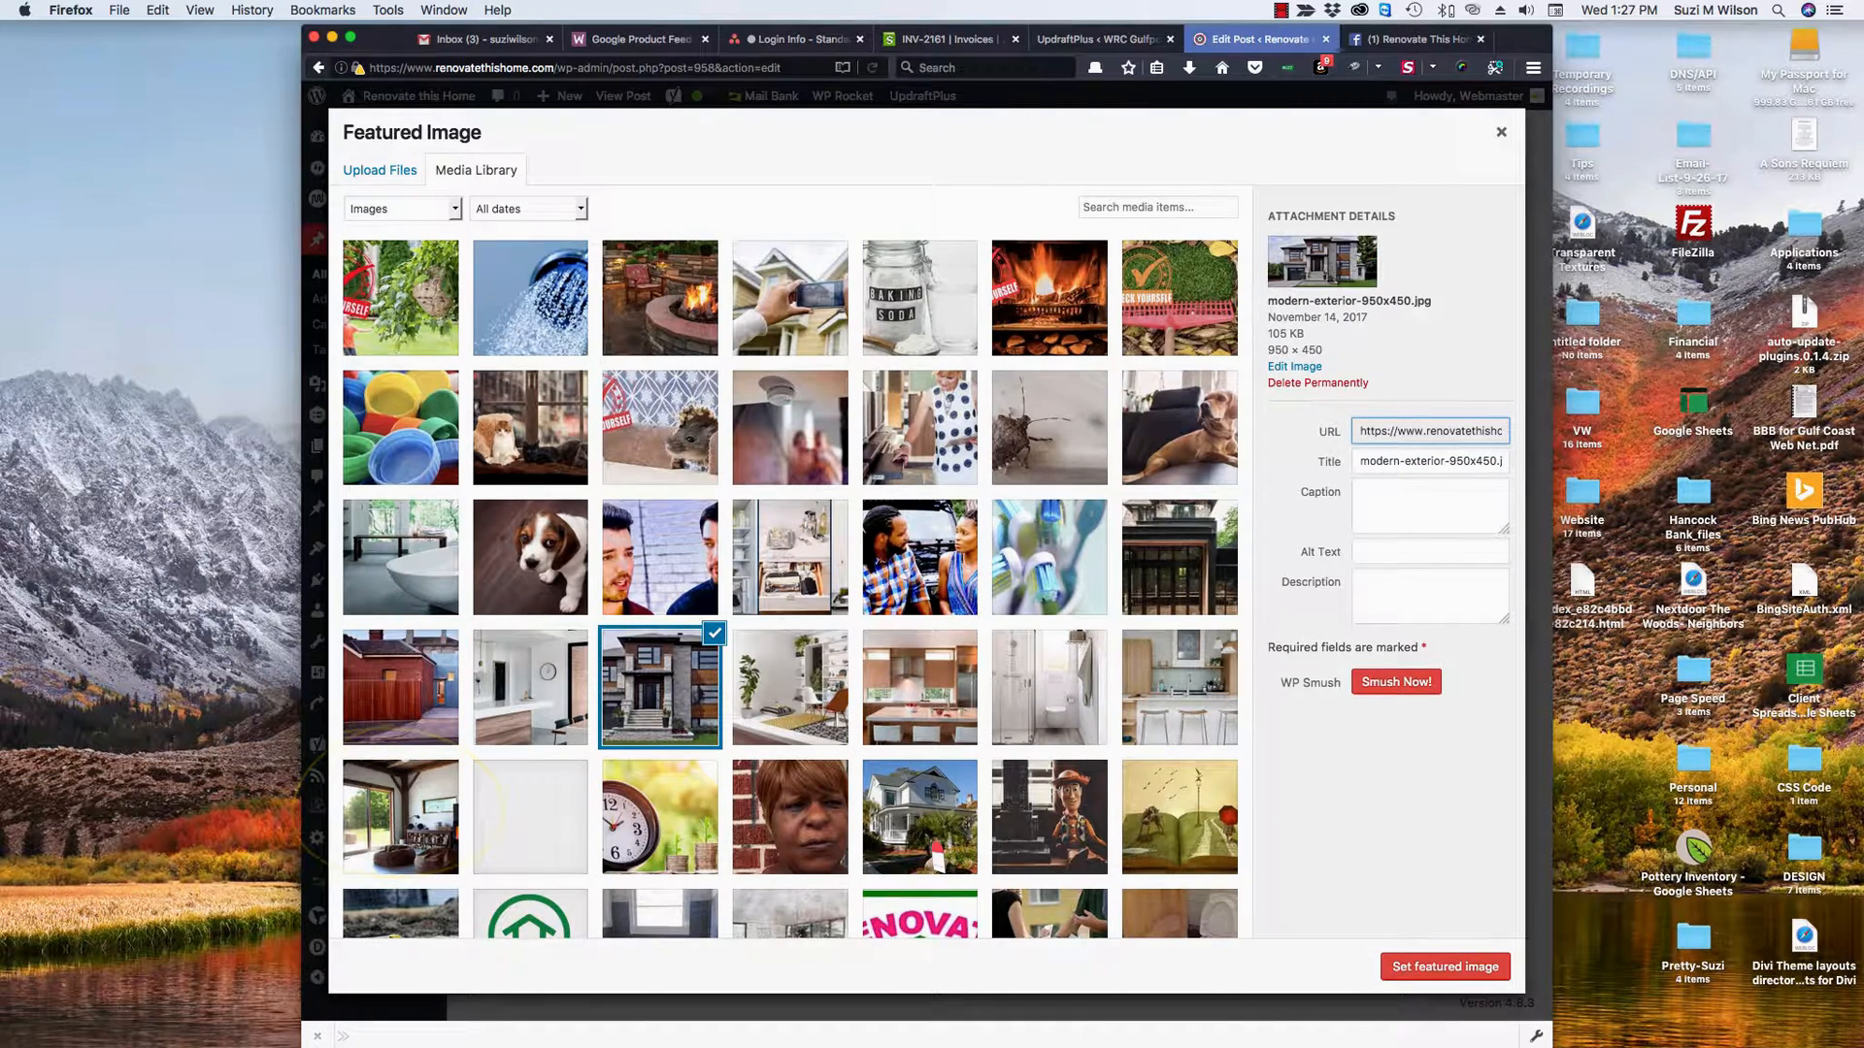
{"action": "left_click", "coordinate": [401, 818]}
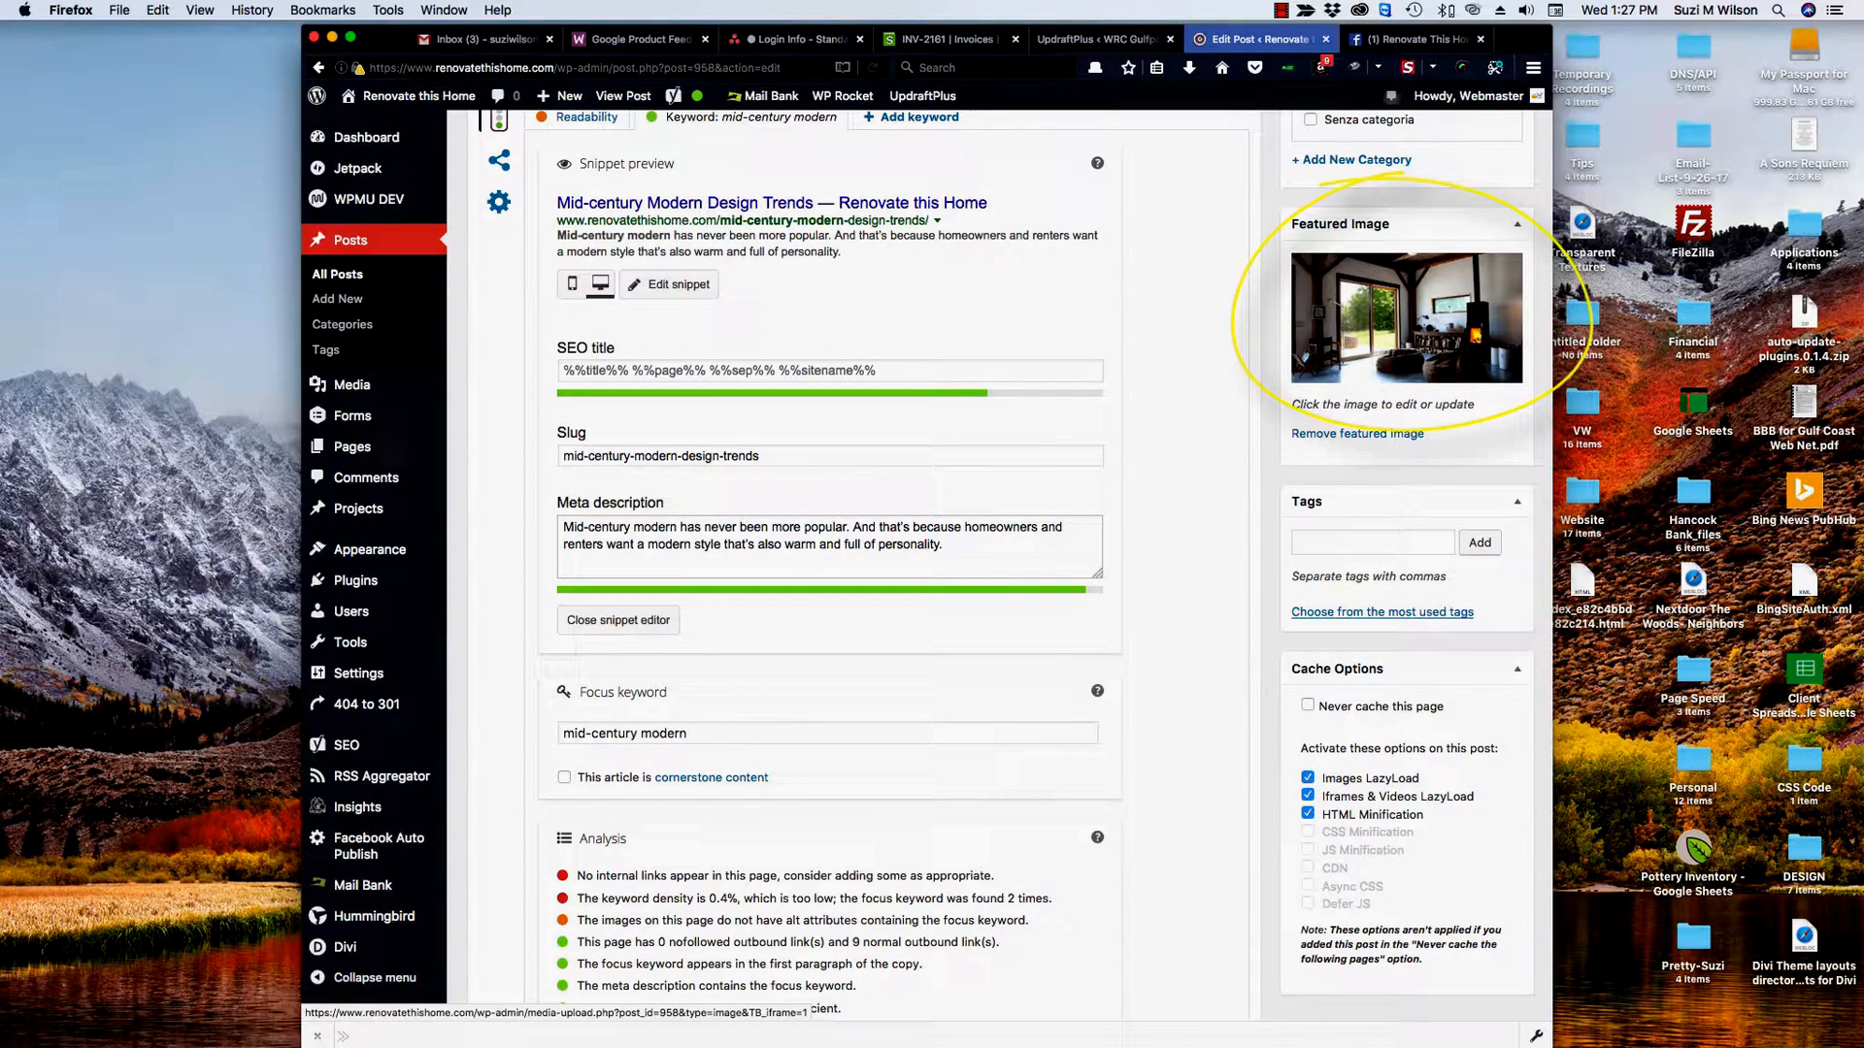
Assign the post to the Property category and remove it from Uncategorized
{"action": "left_click", "coordinate": [1373, 543]}
{"action": "scroll", "coordinate": [1372, 542], "scroll_direction": "up", "scroll_amount": 1}
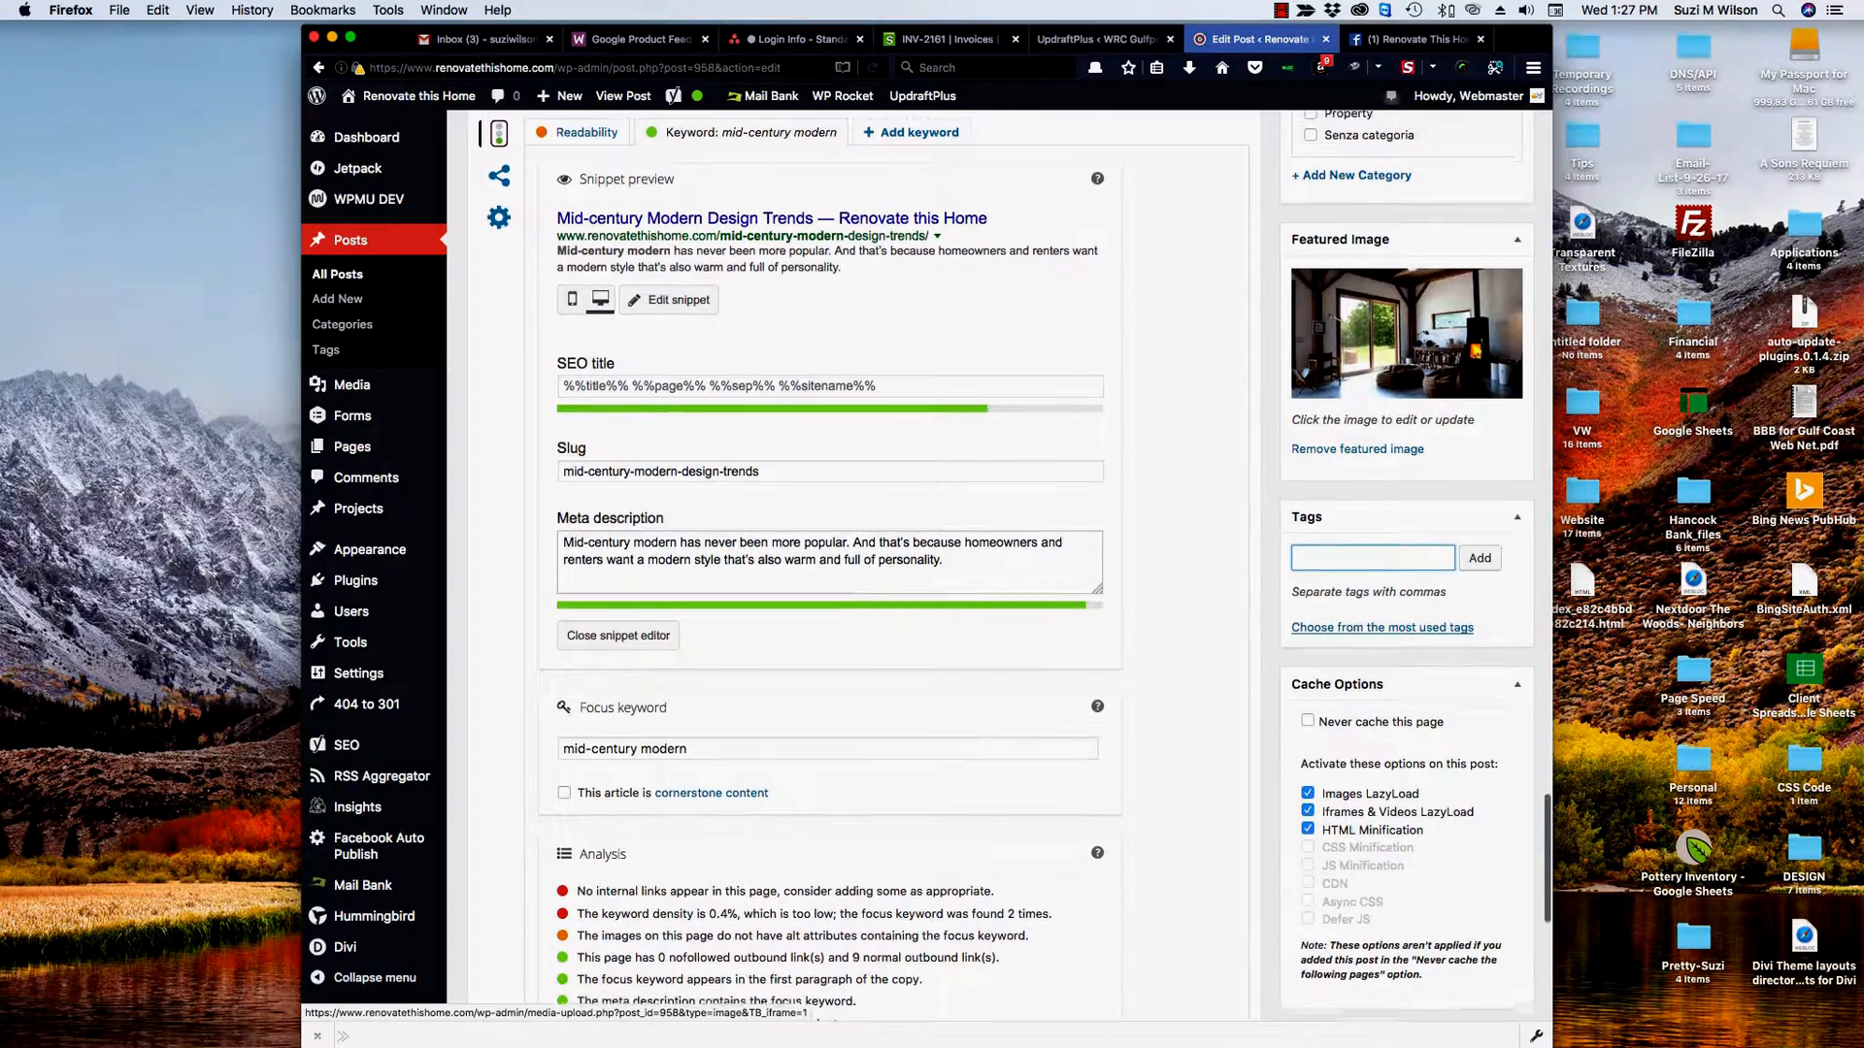
{"action": "scroll", "coordinate": [1372, 542], "scroll_direction": "up", "scroll_amount": 1}
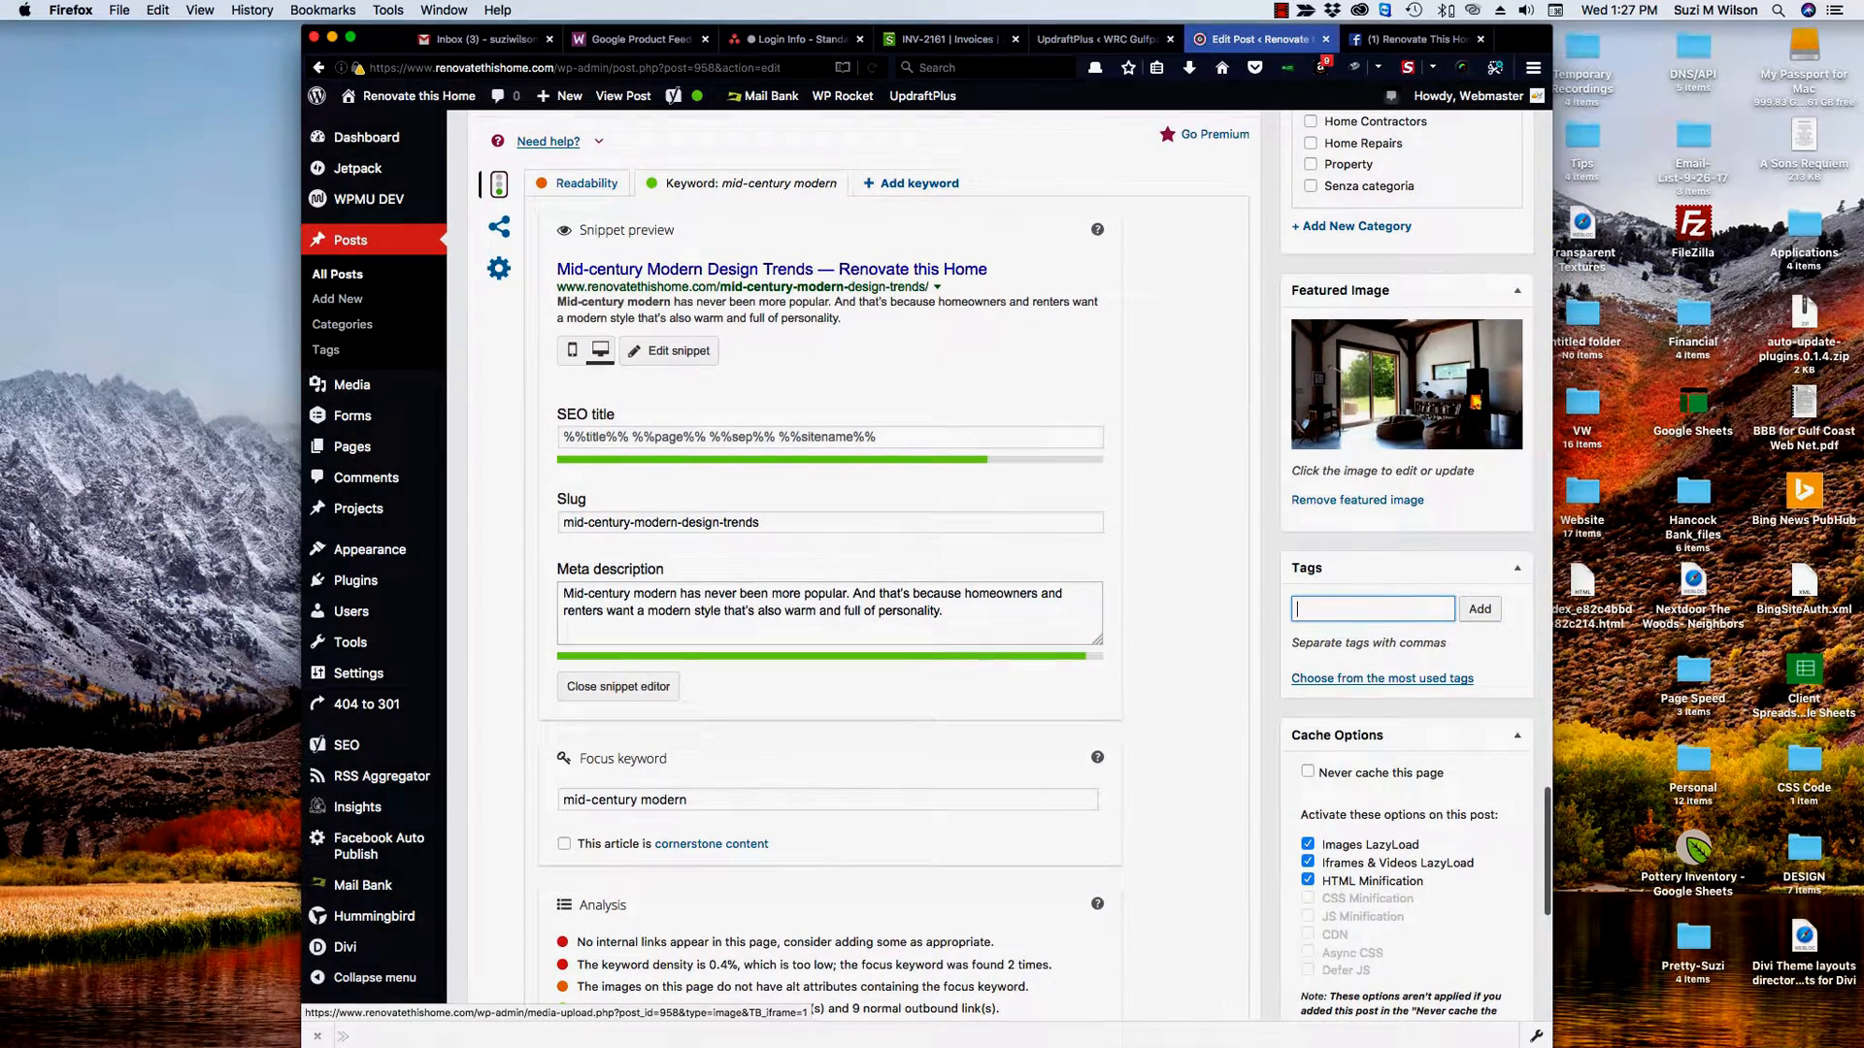
{"action": "scroll", "coordinate": [1373, 542], "scroll_direction": "up", "scroll_amount": 1}
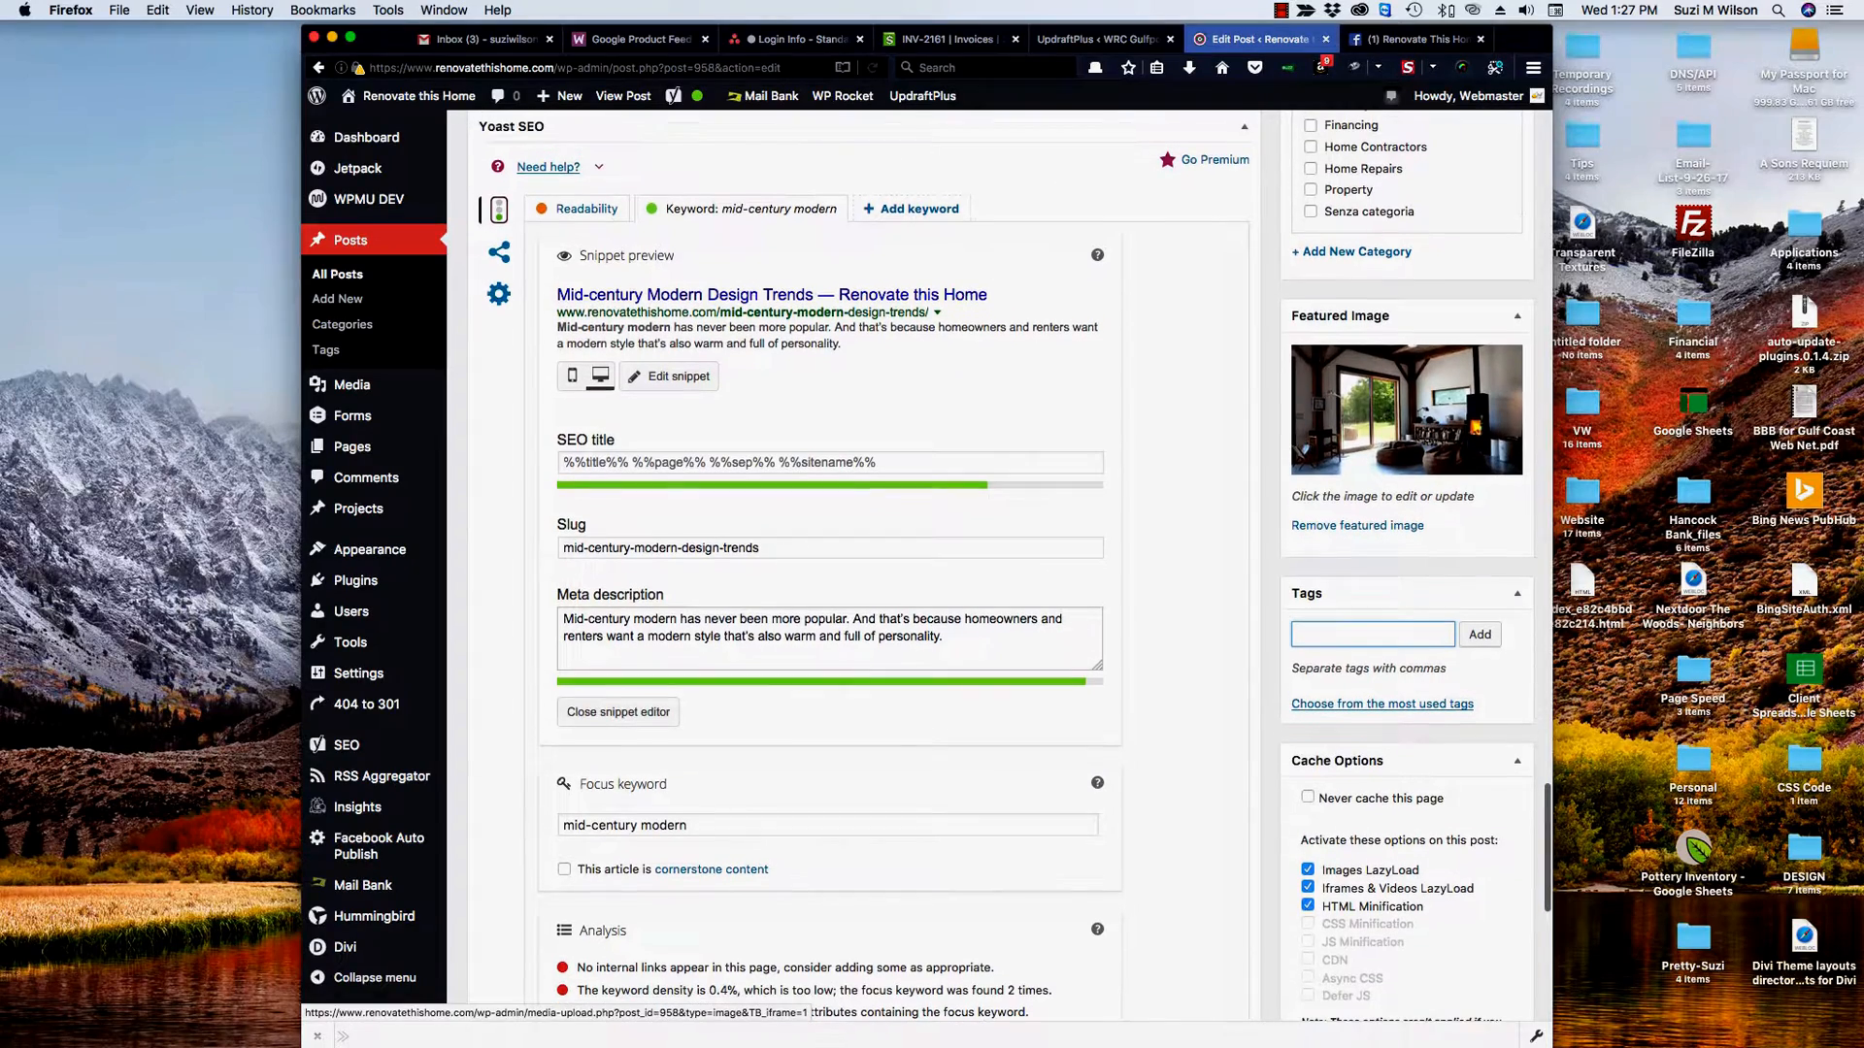
{"action": "scroll", "coordinate": [1372, 542], "scroll_direction": "up", "scroll_amount": 2}
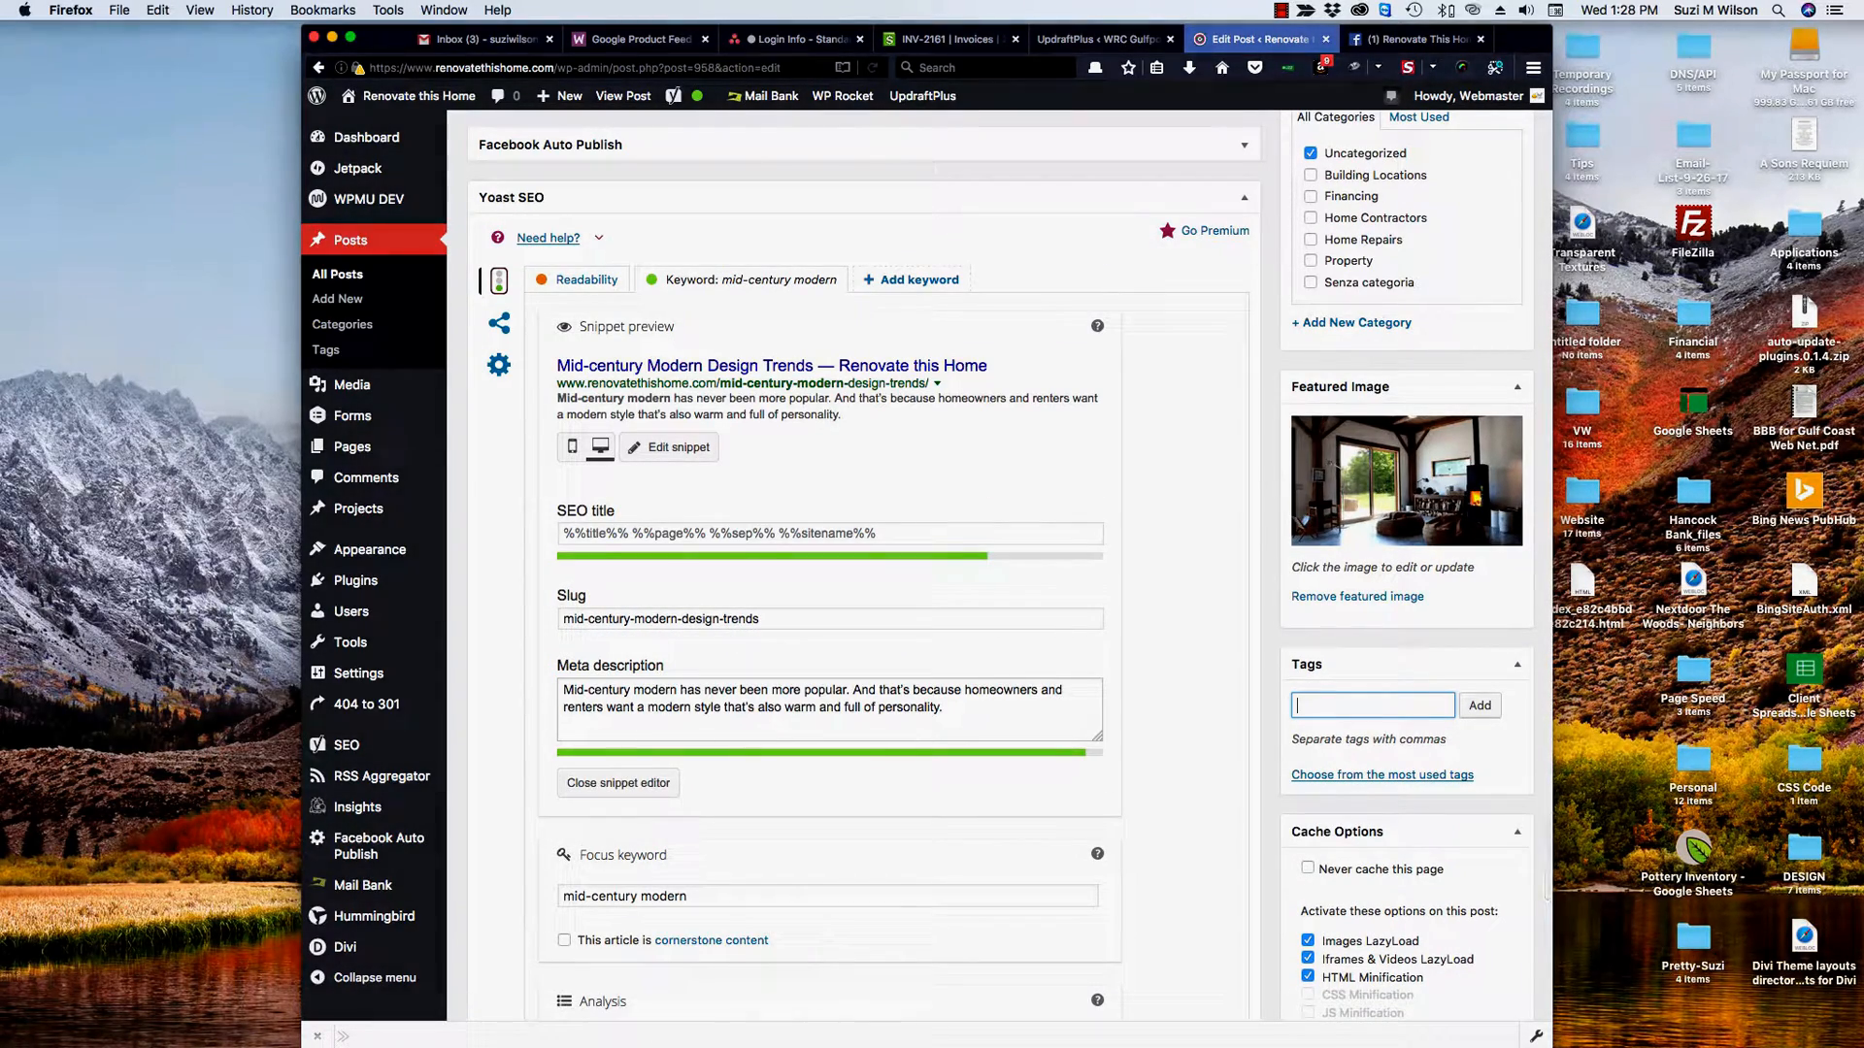
{"action": "scroll", "coordinate": [1372, 542], "scroll_direction": "up", "scroll_amount": 8}
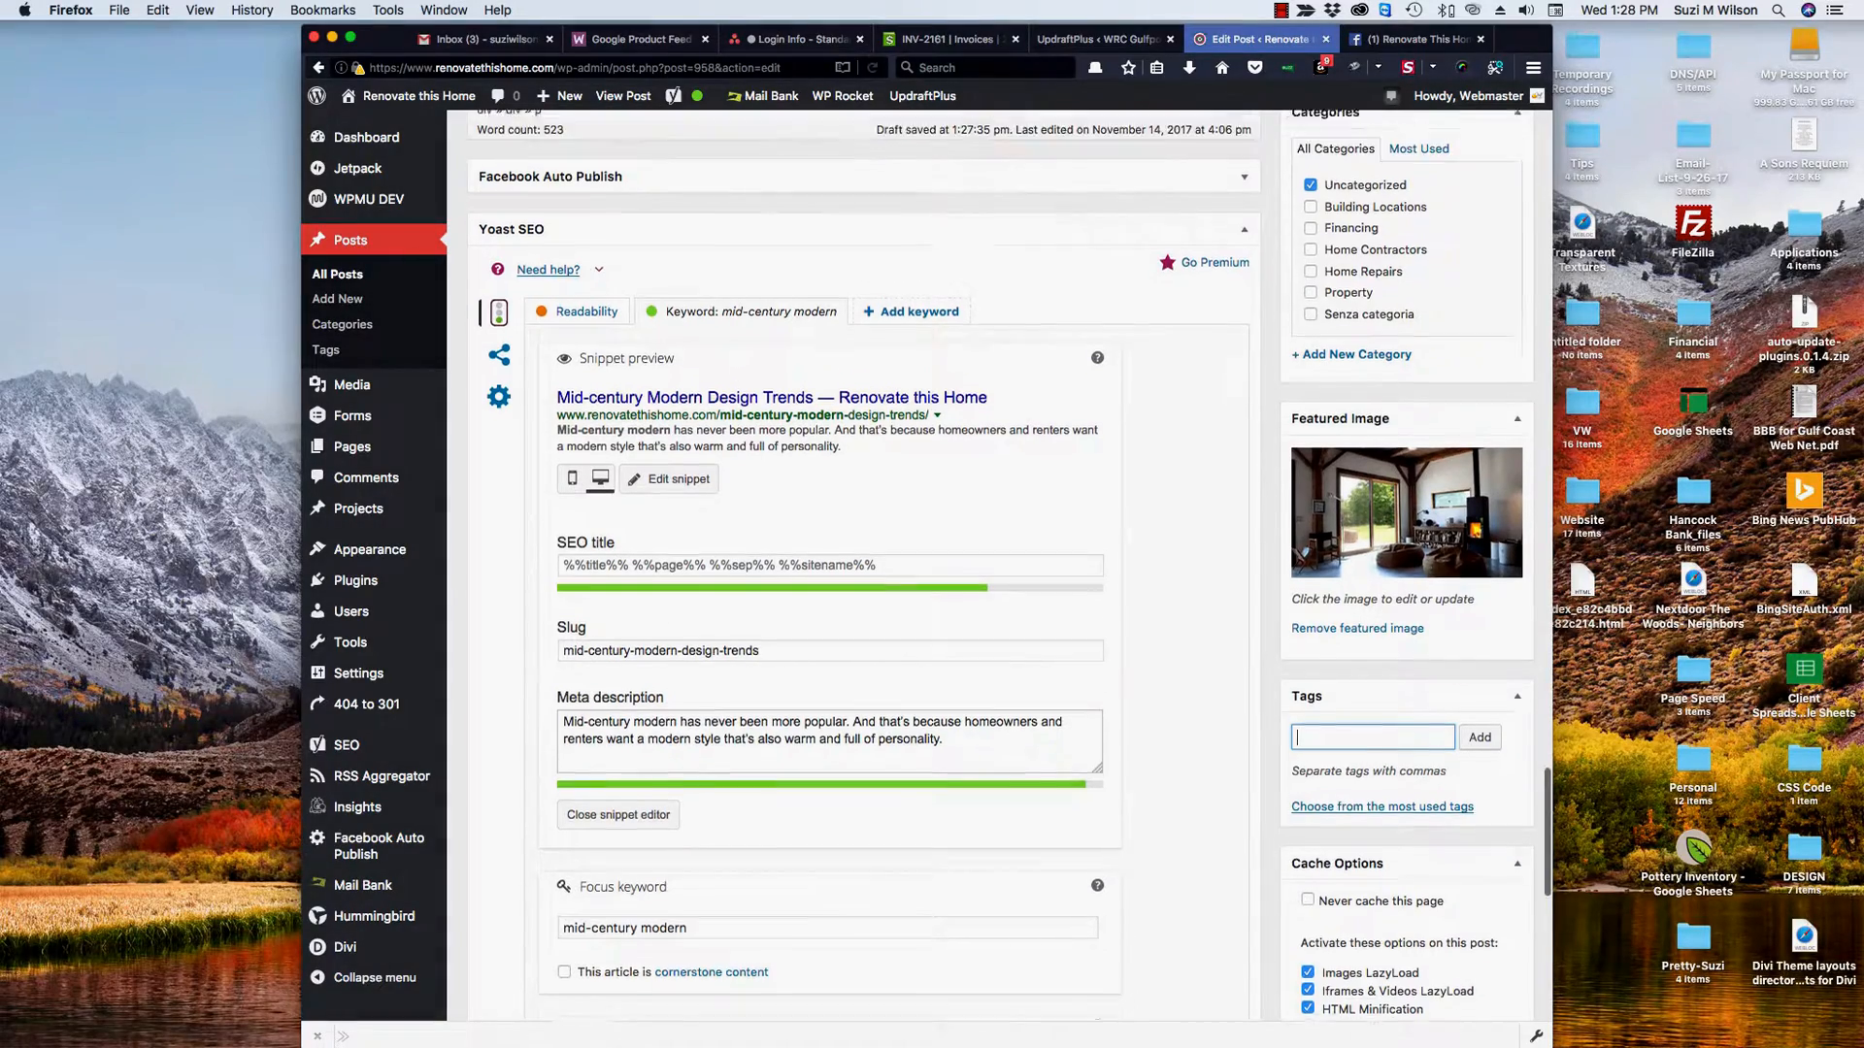
{"action": "scroll", "coordinate": [1010, 565], "scroll_direction": "up", "scroll_amount": 2}
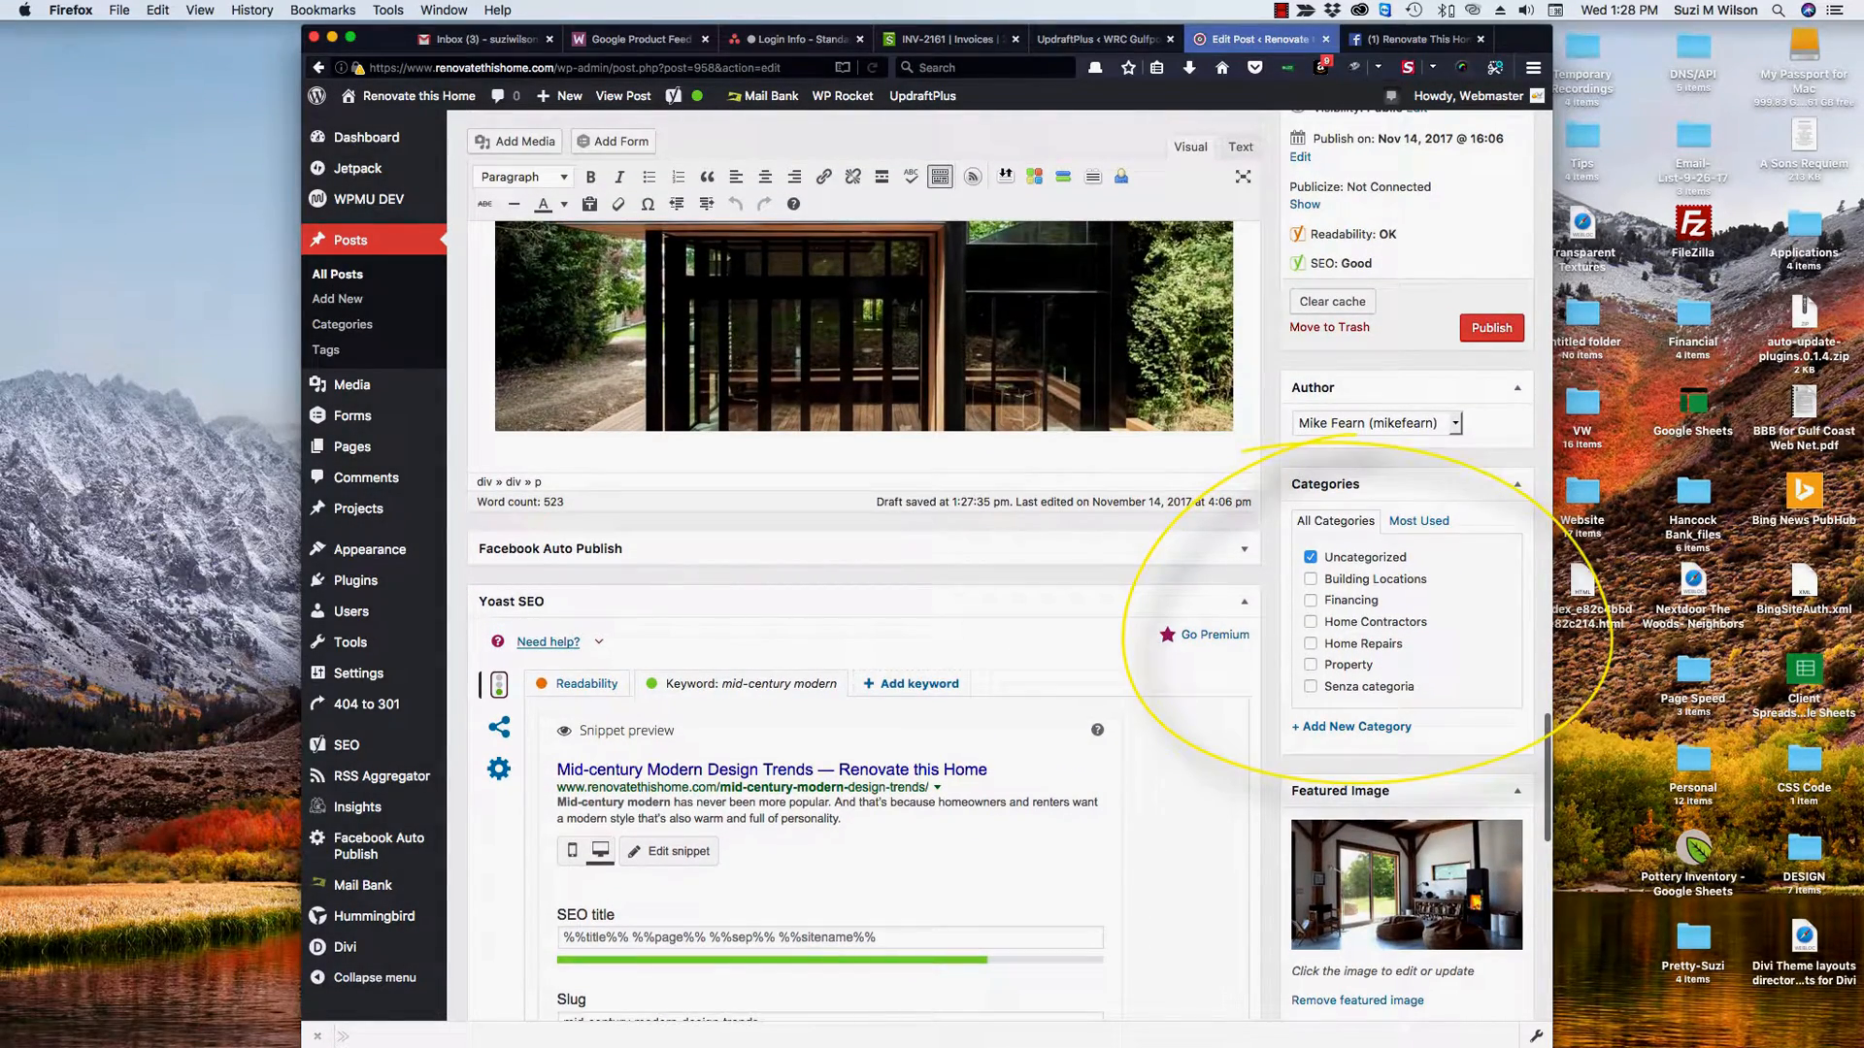
{"action": "scroll", "coordinate": [1000, 565], "scroll_direction": "down", "scroll_amount": 1}
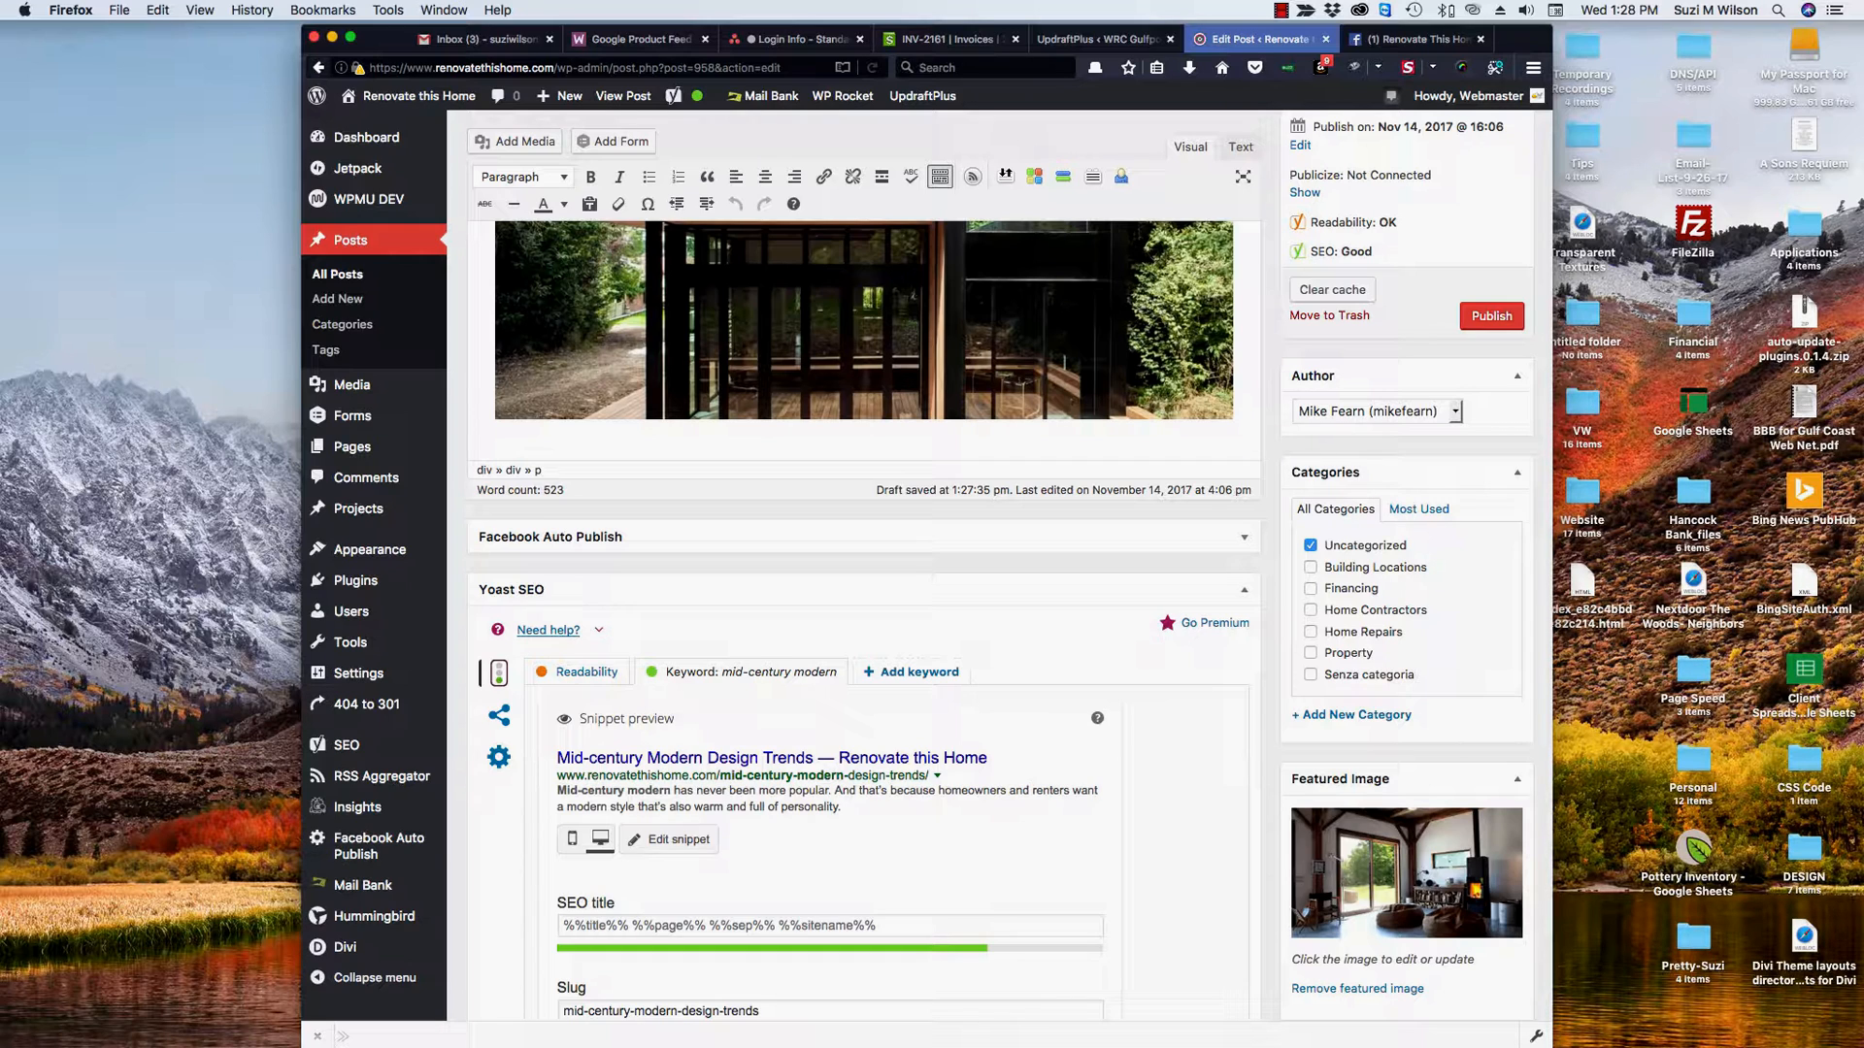
{"action": "left_click", "coordinate": [1310, 653]}
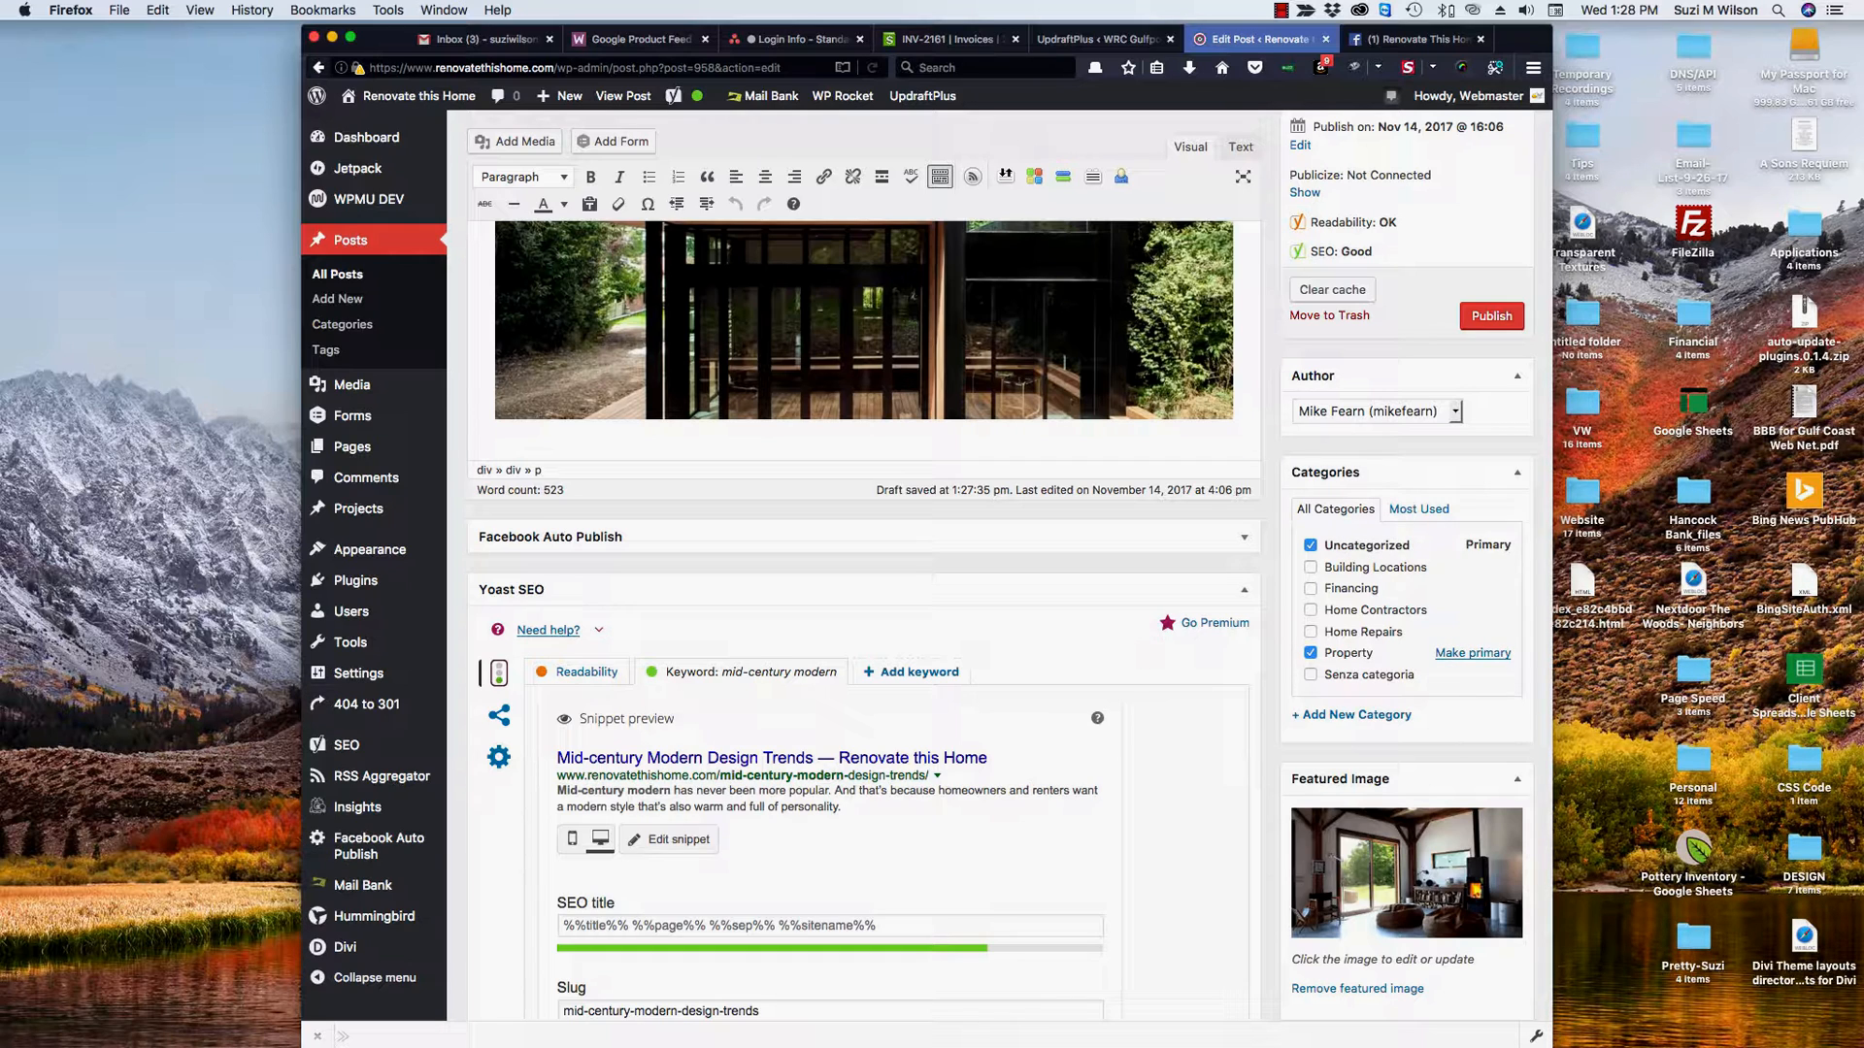
{"action": "left_click", "coordinate": [1310, 545]}
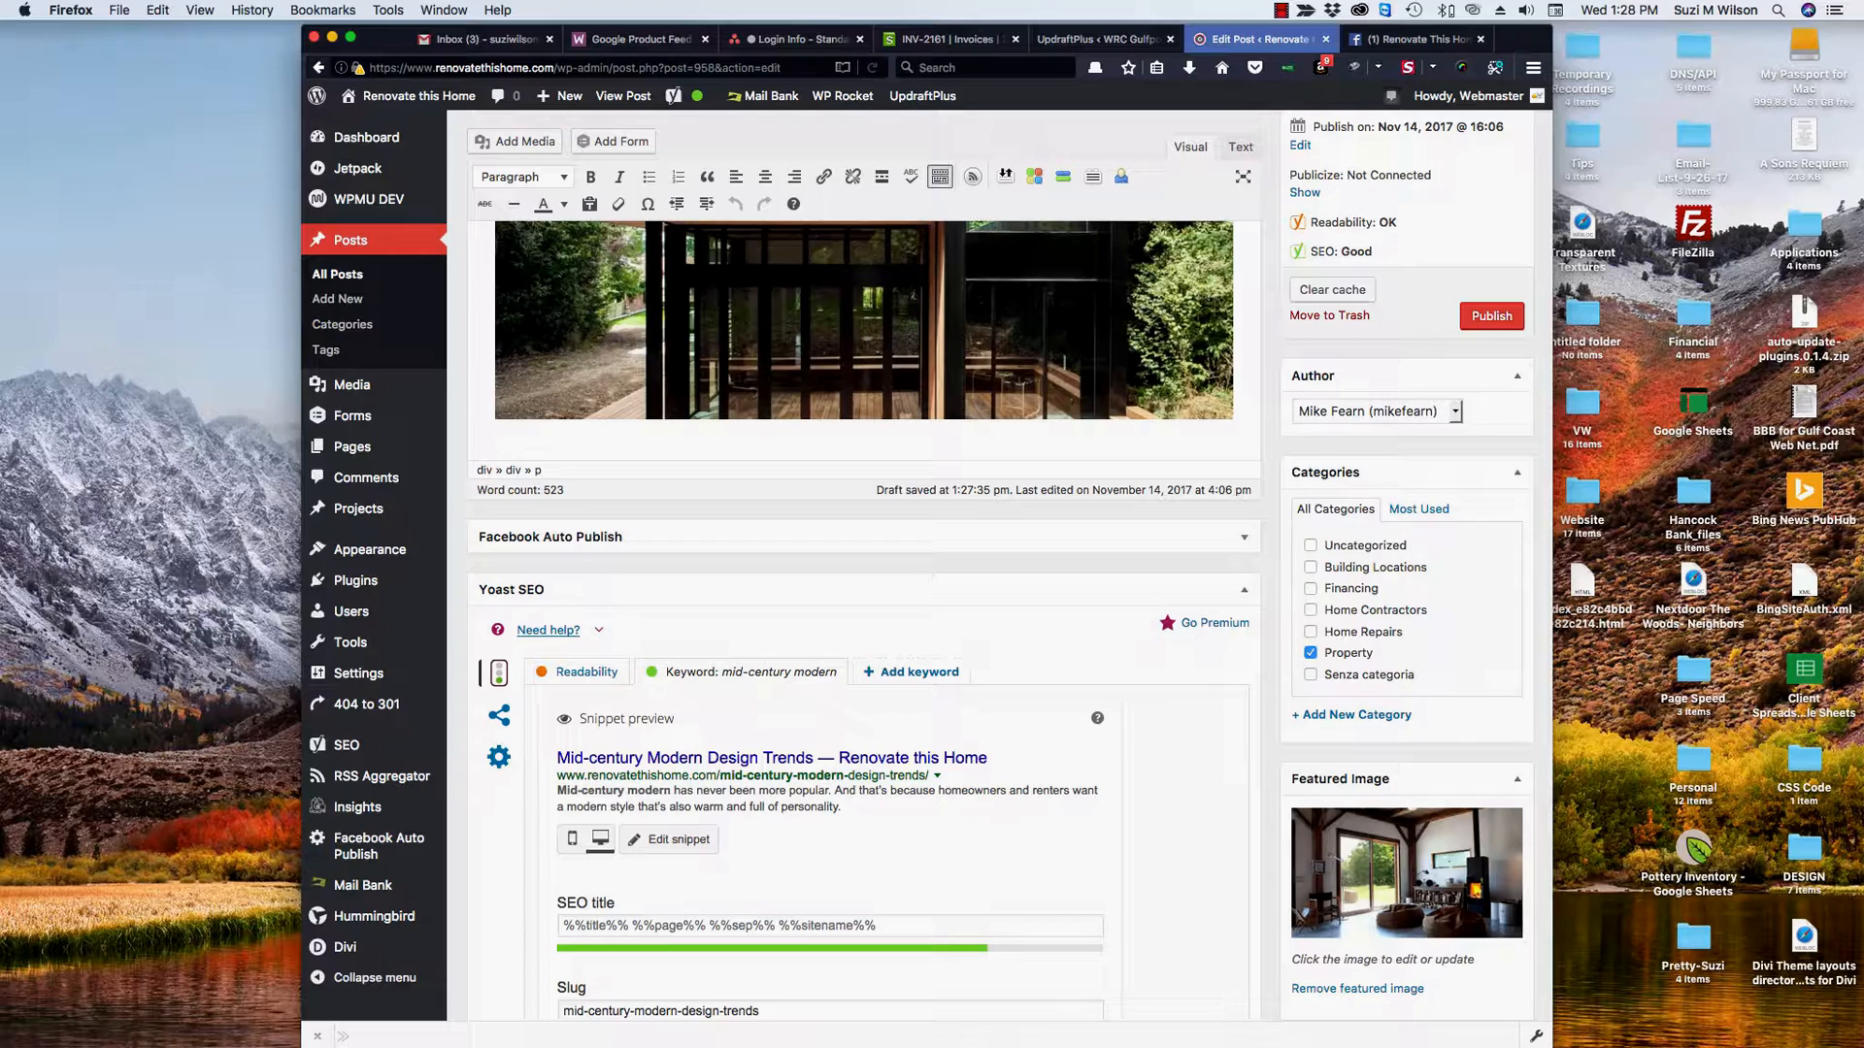
Set the post's publish date to November 15, 2017 and confirm it
{"action": "scroll", "coordinate": [864, 524], "scroll_direction": "up", "scroll_amount": 5}
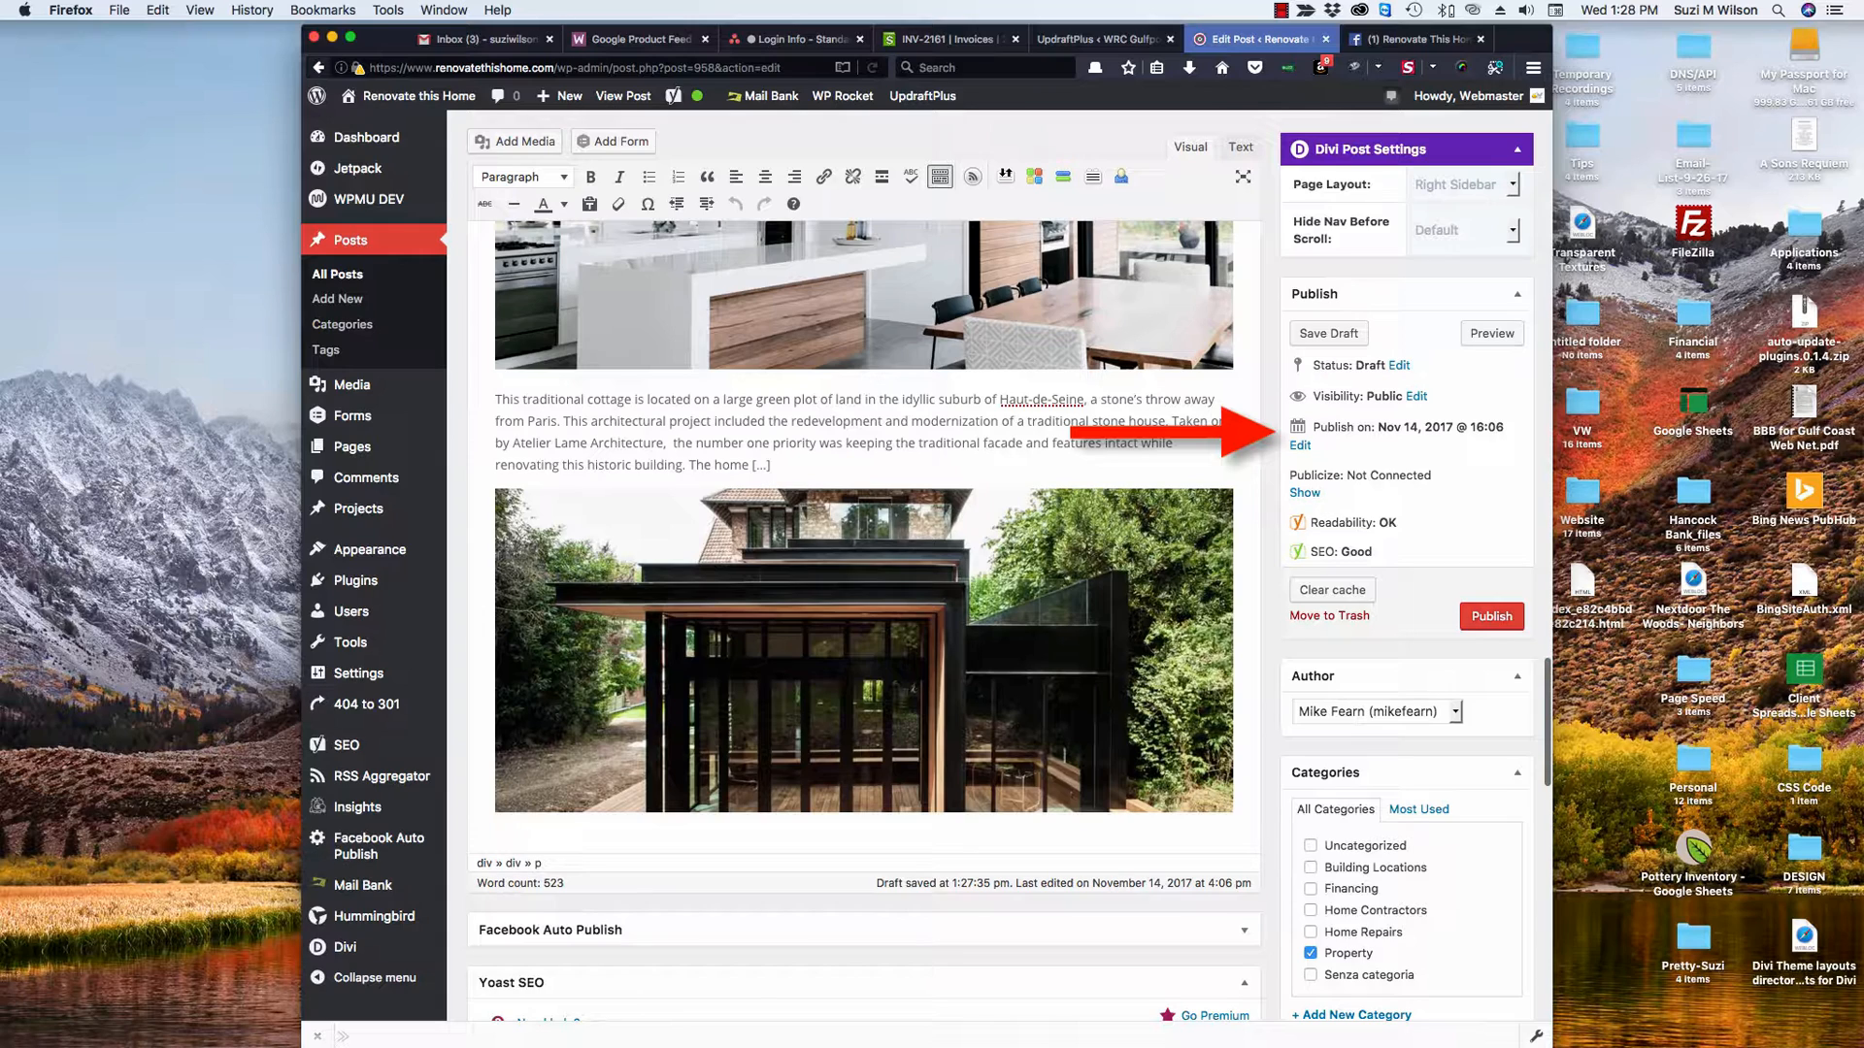
{"action": "left_click", "coordinate": [1300, 445]}
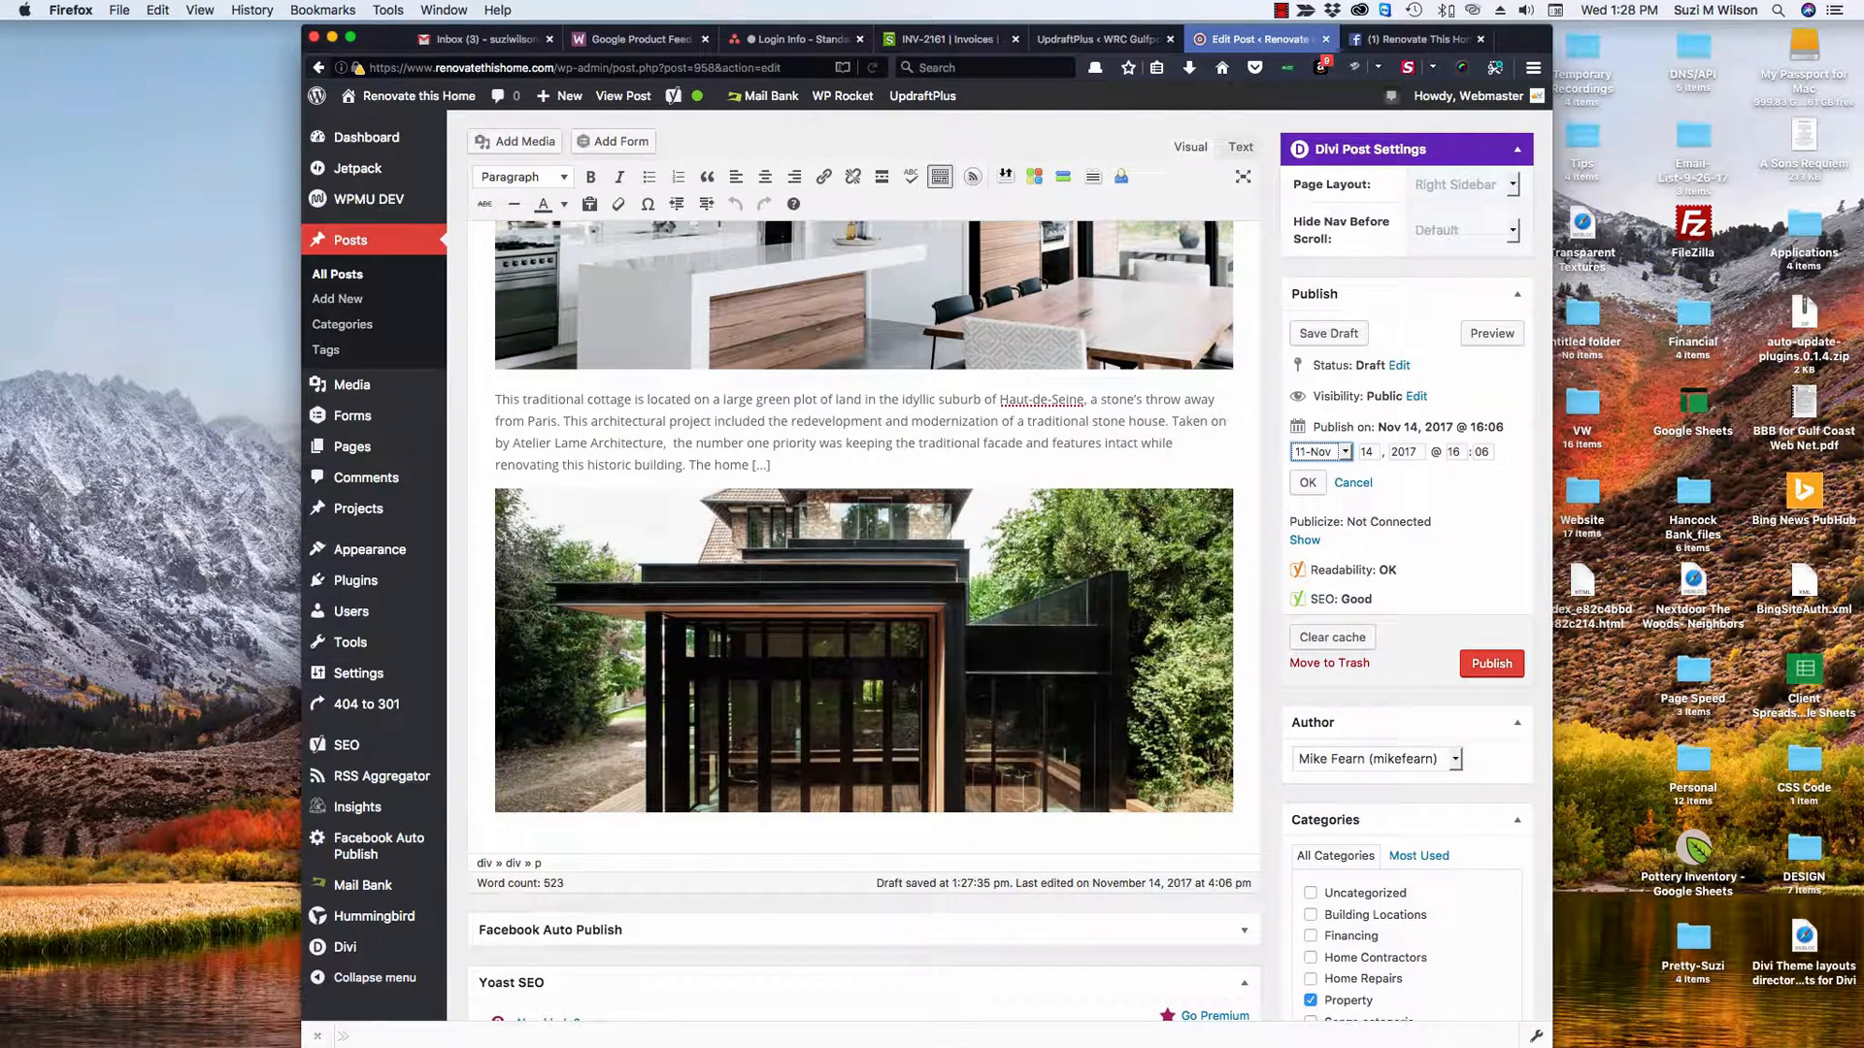
{"action": "key", "text": "Tab"}
{"action": "type", "text": "15"}
{"action": "left_click", "coordinate": [1460, 452]}
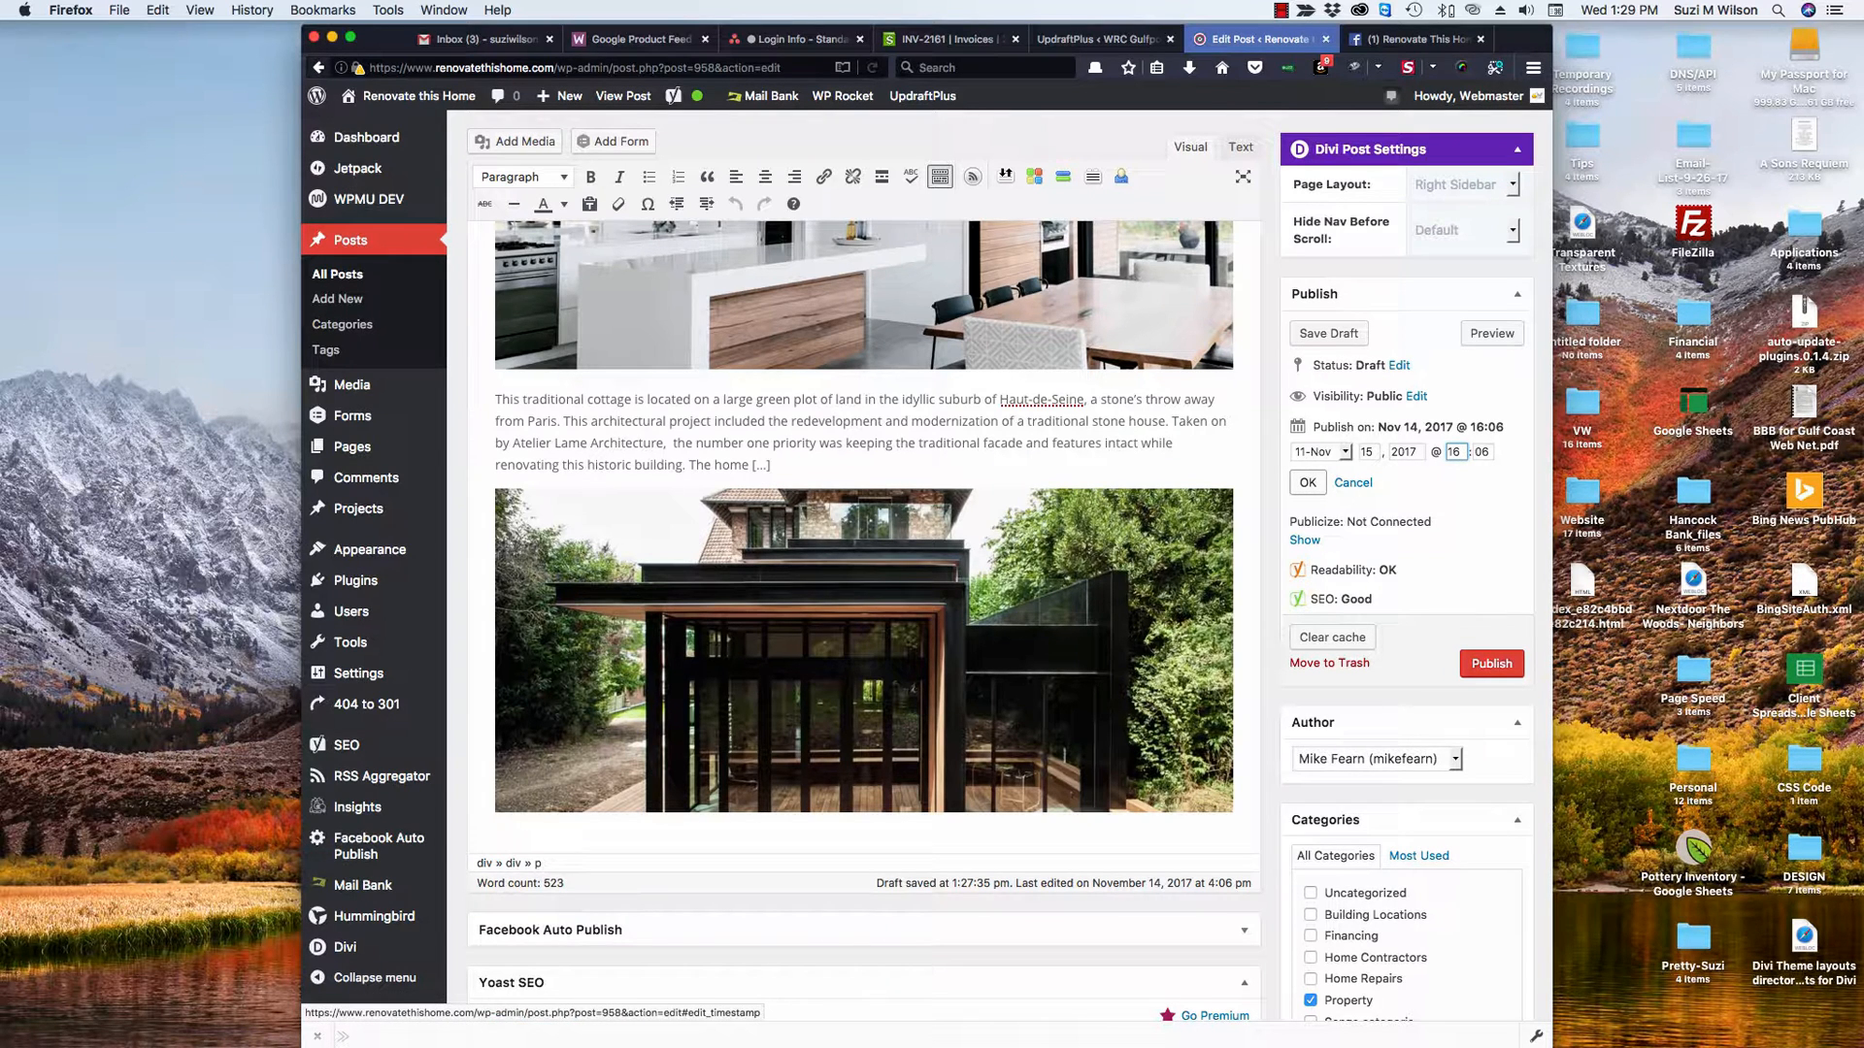
{"action": "left_click", "coordinate": [1307, 483]}
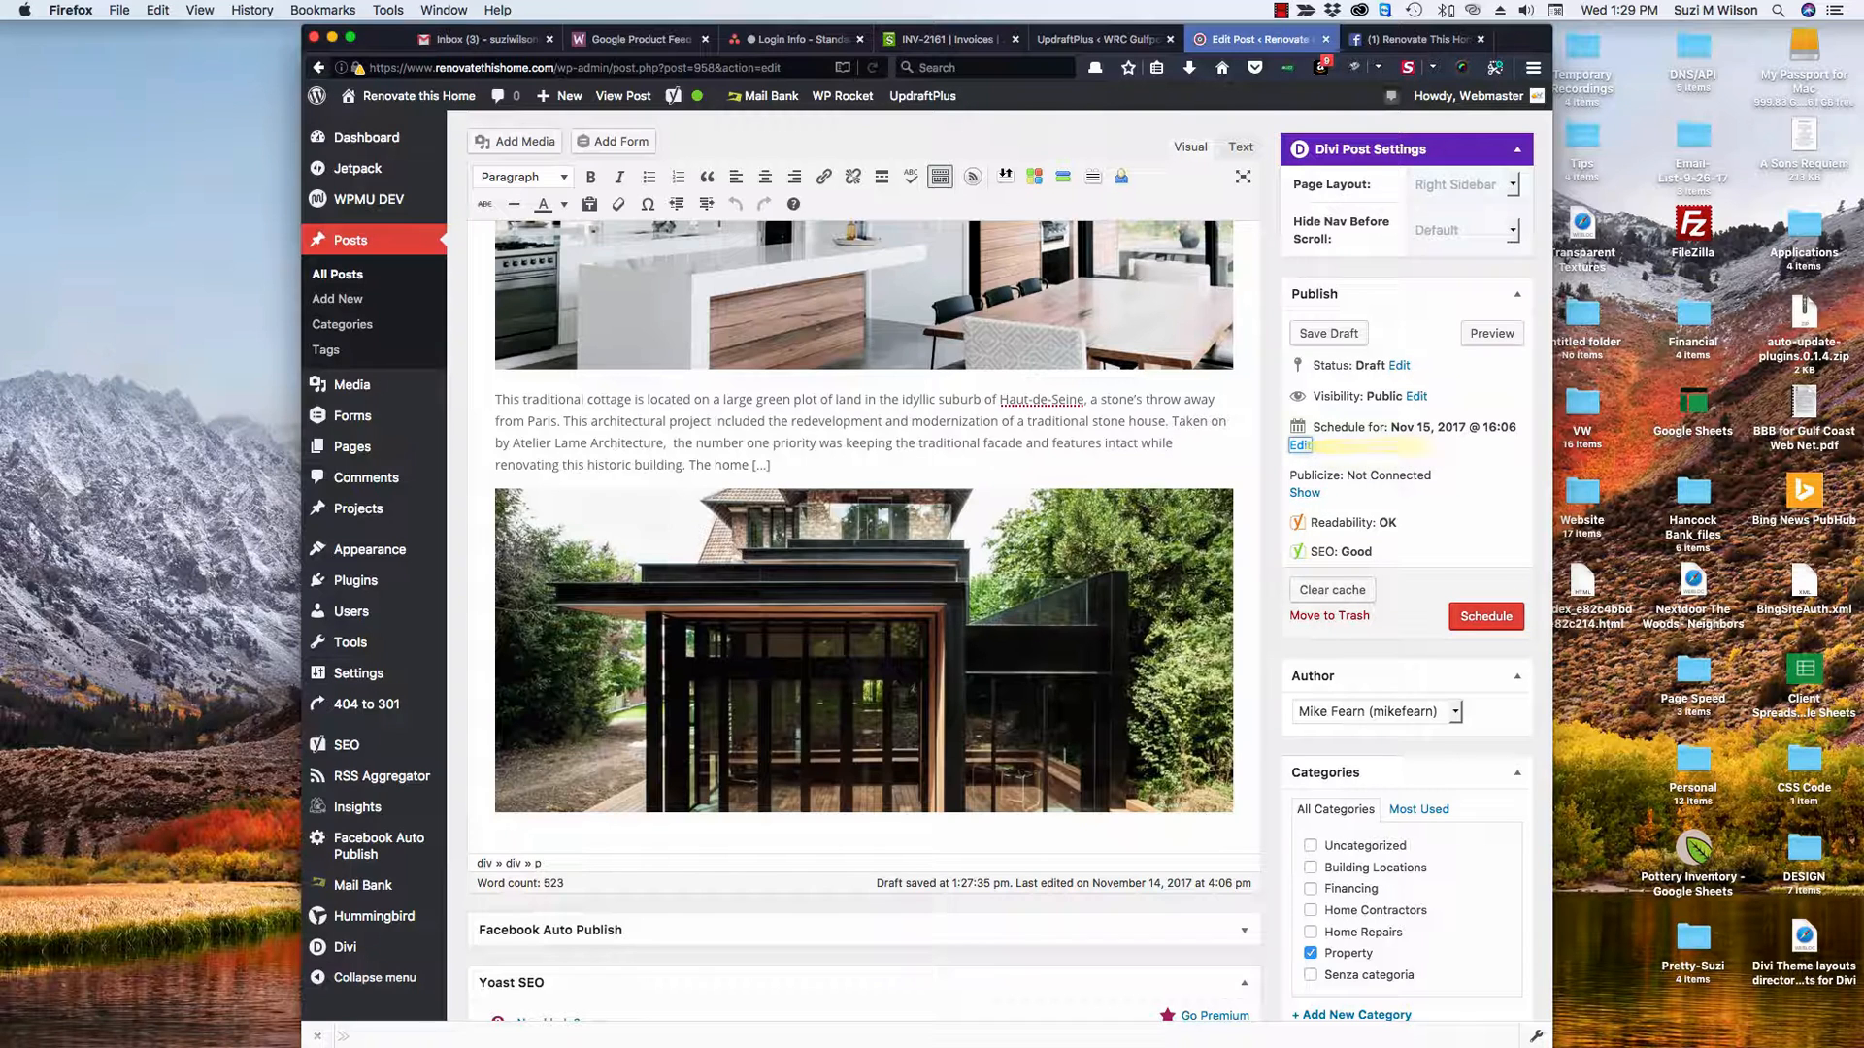
Set the post's publish time to 12:00 and confirm it
{"action": "left_click", "coordinate": [1299, 444]}
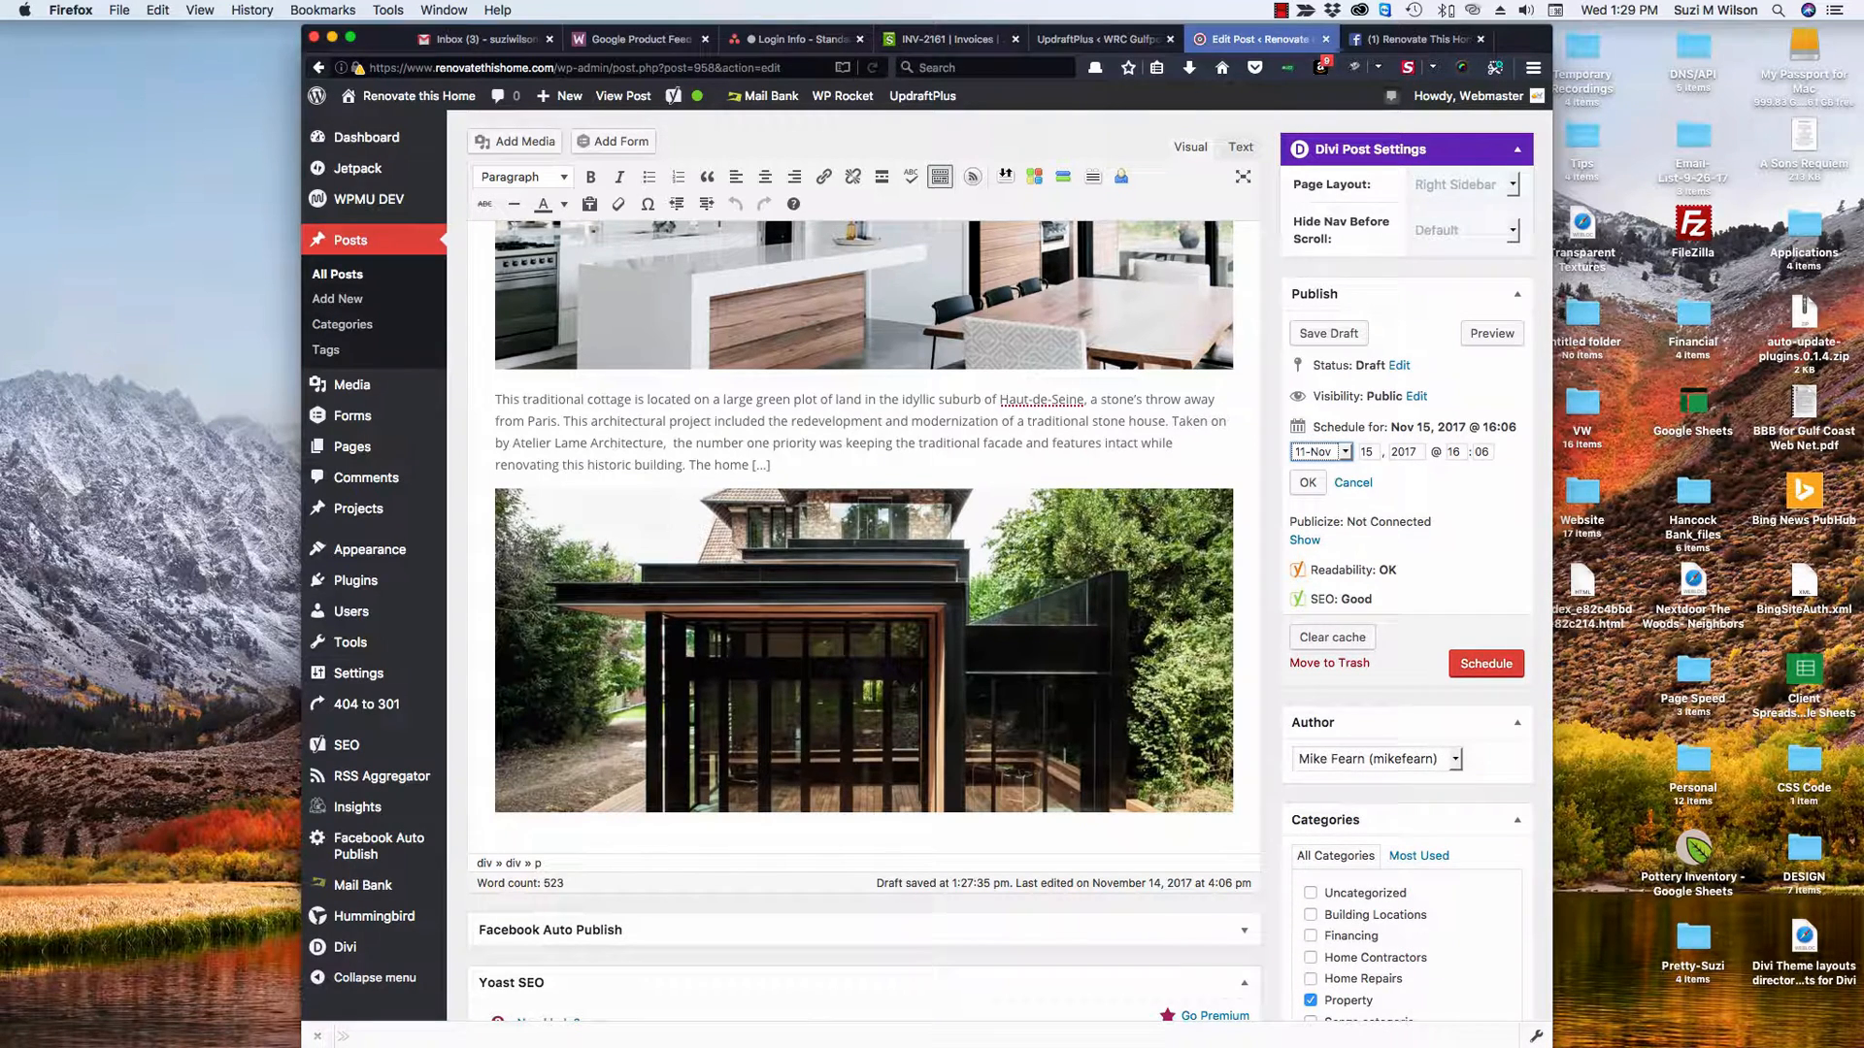
{"action": "double_click", "coordinate": [1454, 452]}
{"action": "scroll", "coordinate": [1454, 452], "scroll_direction": "down", "scroll_amount": 1}
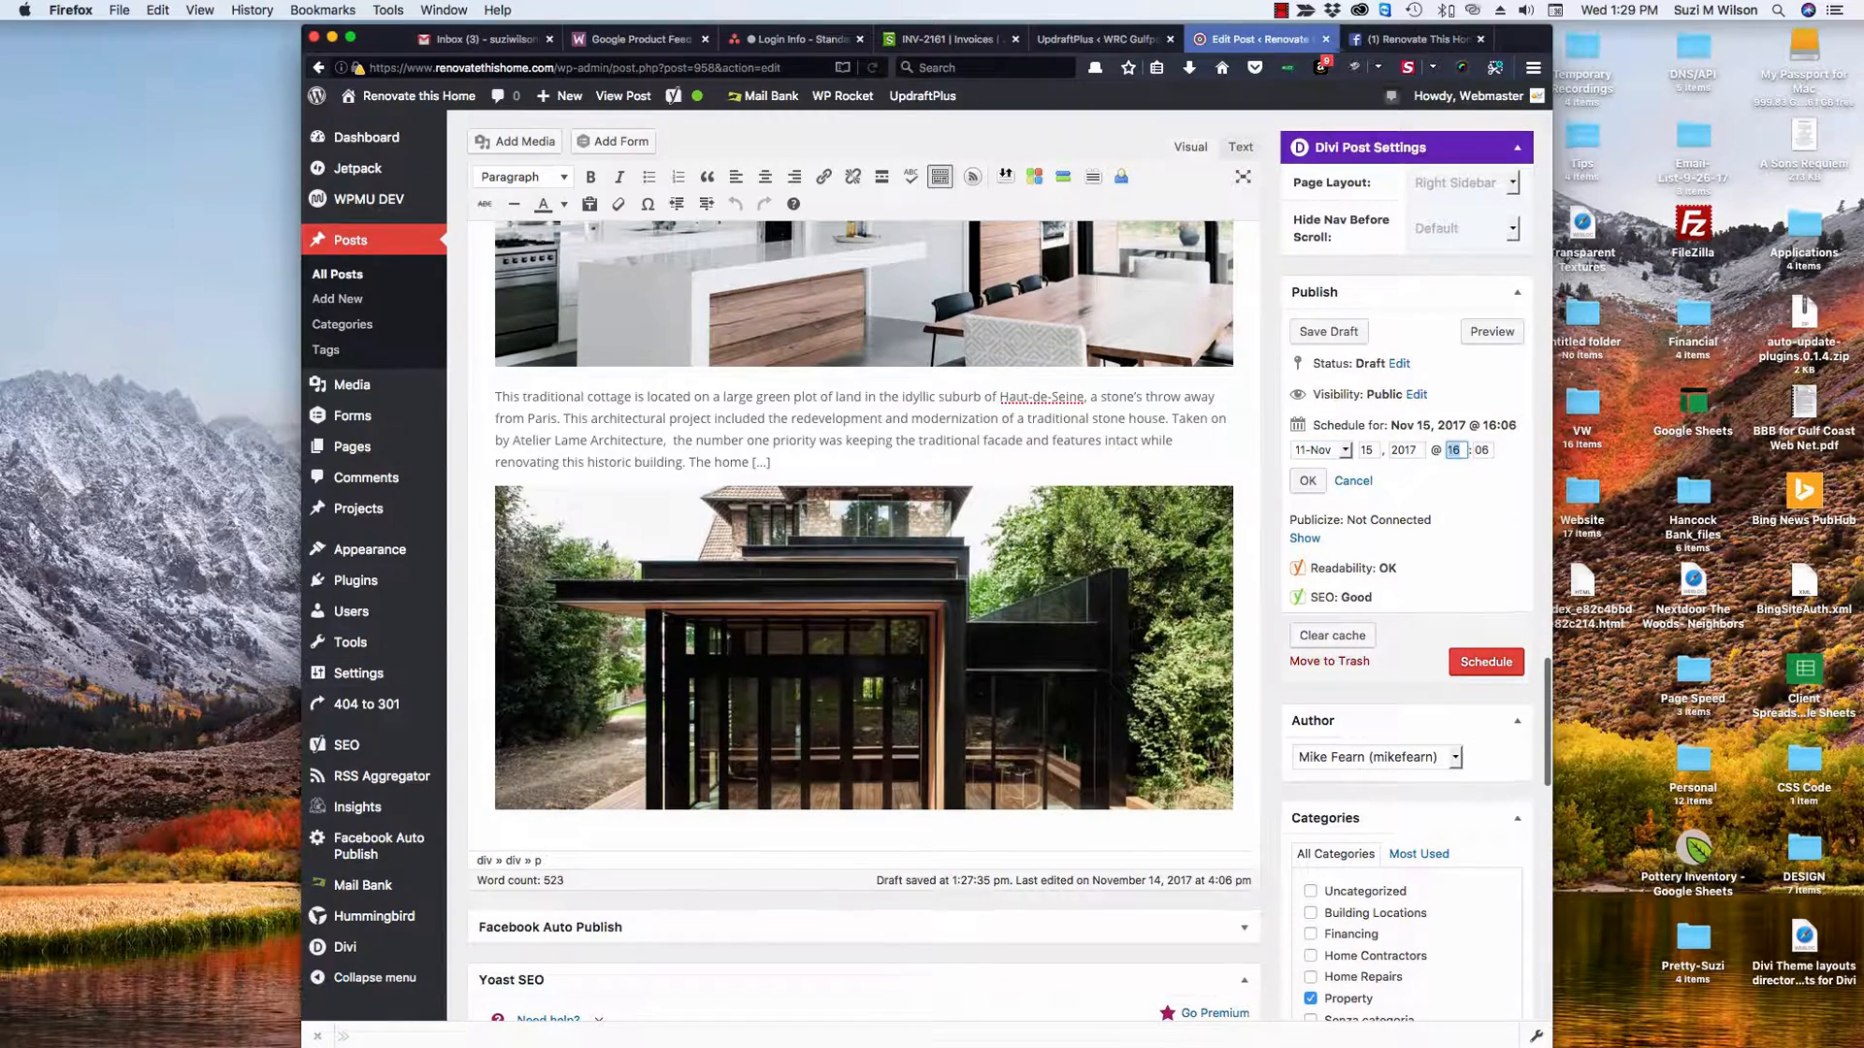
{"action": "type", "text": "12"}
{"action": "key", "text": "Tab"}
{"action": "scroll", "coordinate": [1454, 452], "scroll_direction": "down", "scroll_amount": 1}
{"action": "type", "text": "00"}
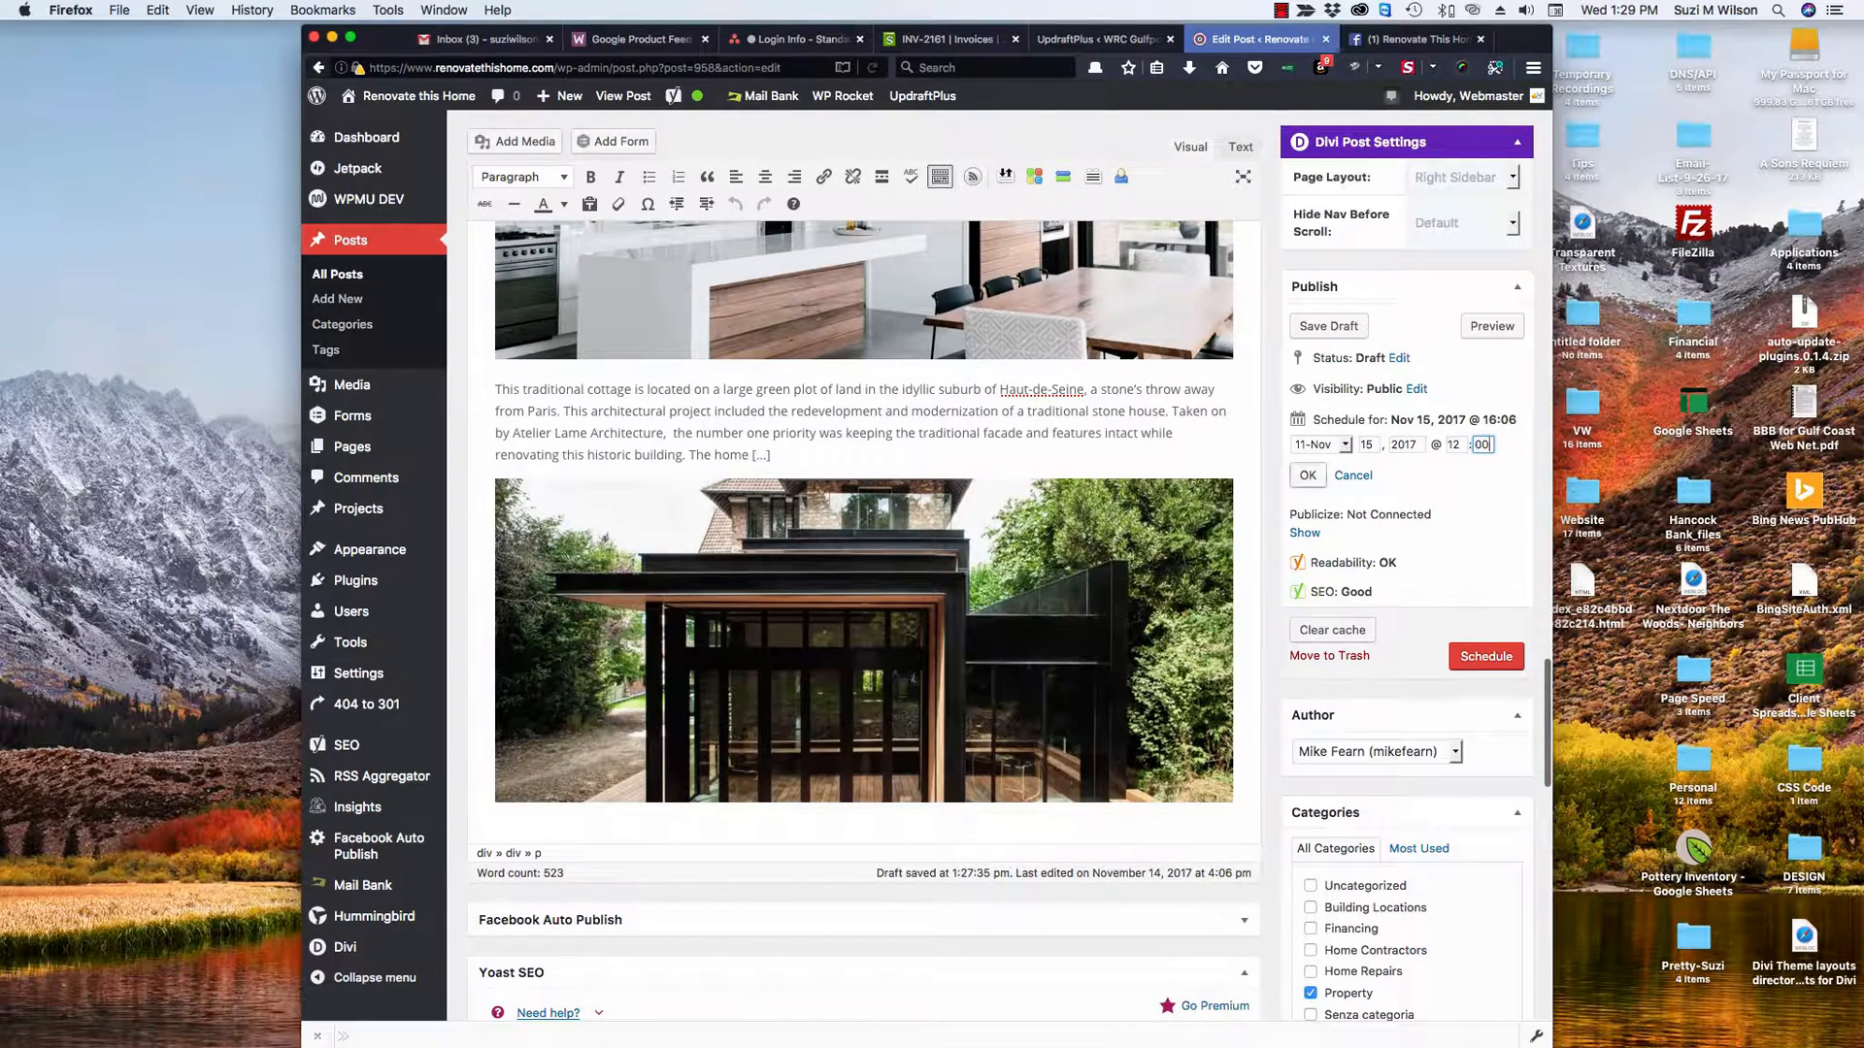
{"action": "key", "text": "Return"}
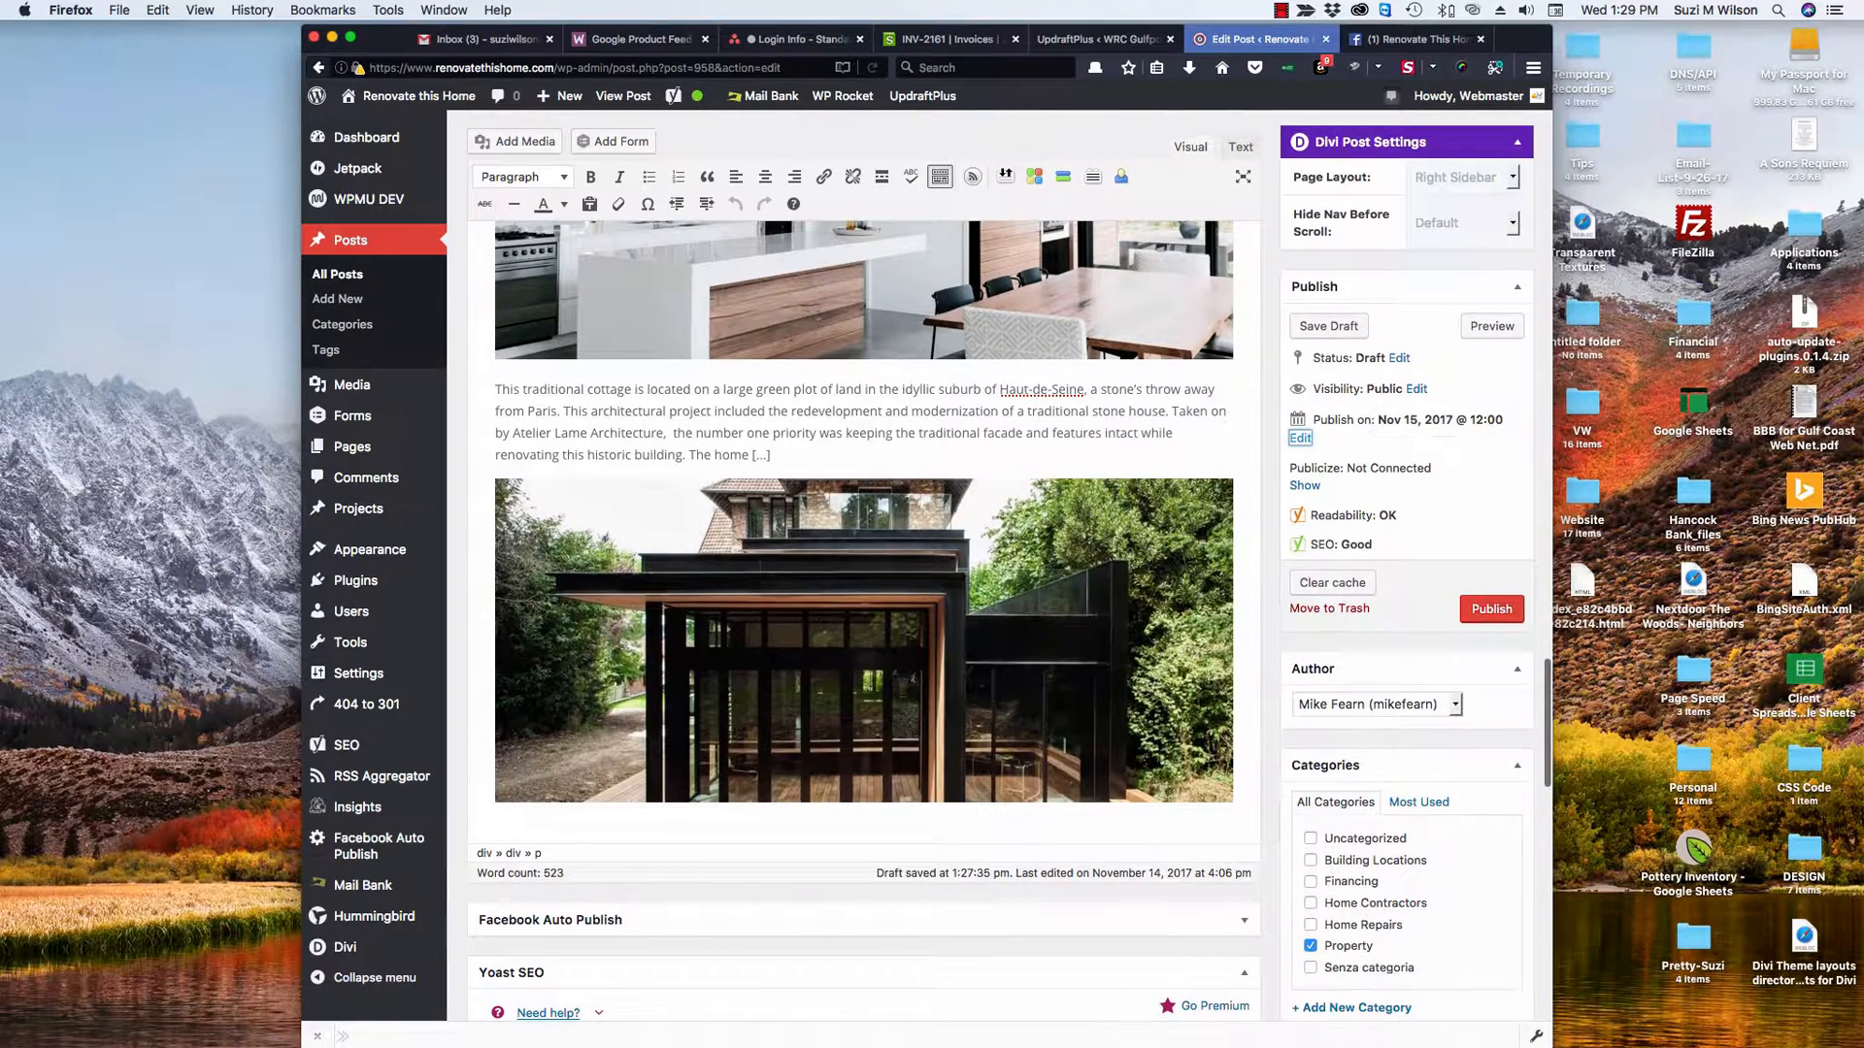
Preview the post and examine how its title, featured image and text appear on the site
{"action": "scroll", "coordinate": [926, 565], "scroll_direction": "down", "scroll_amount": 1}
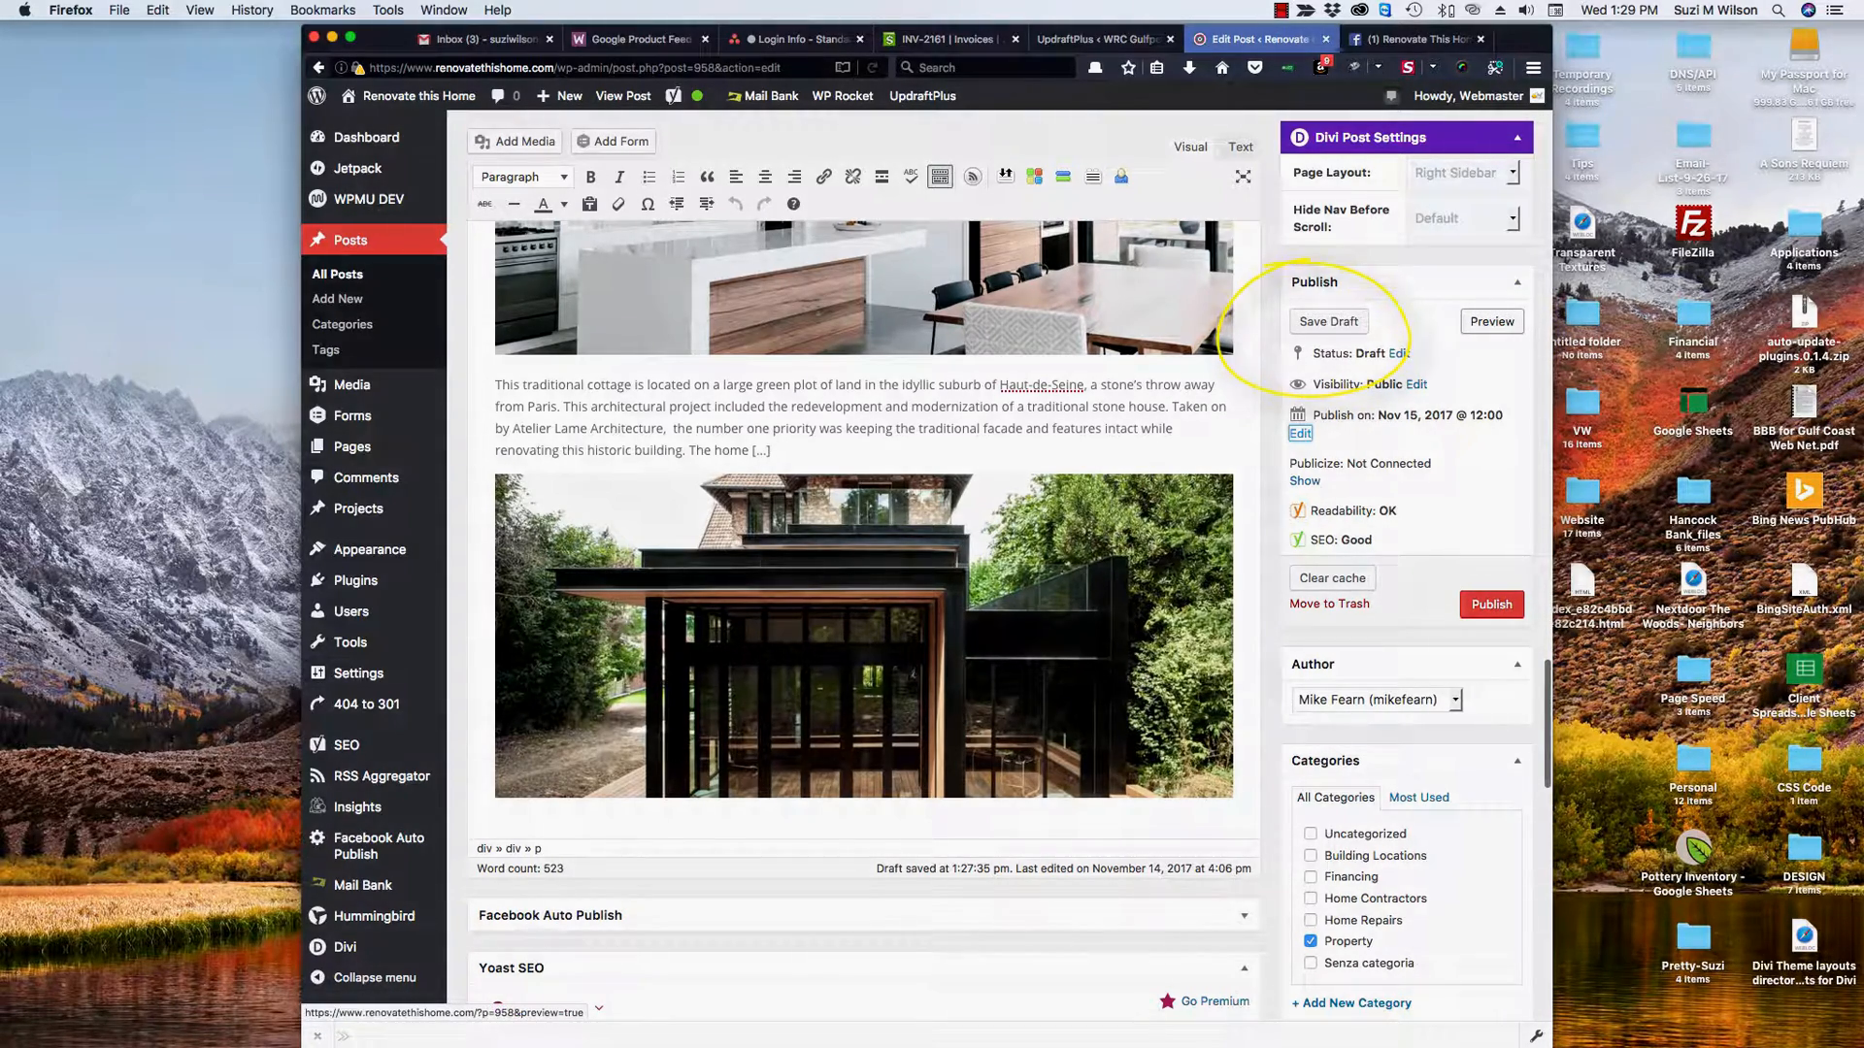
{"action": "left_click", "coordinate": [1491, 321]}
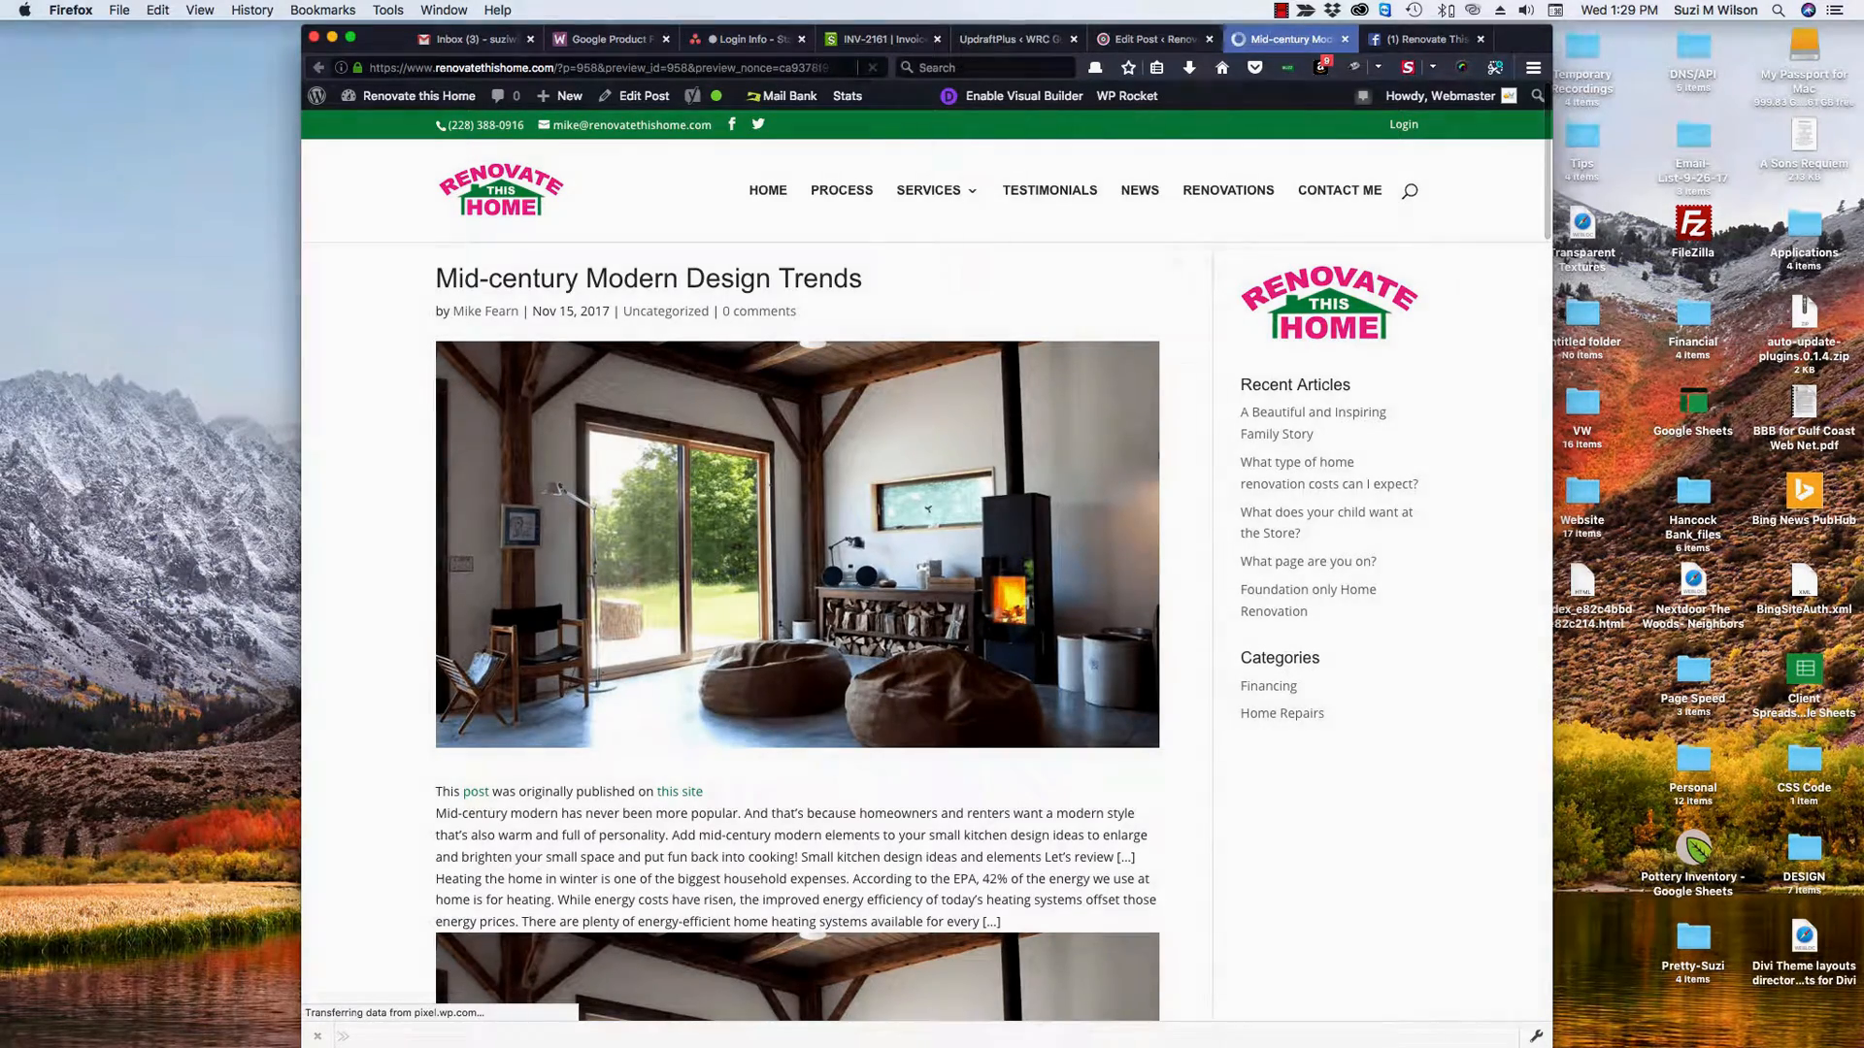
{"action": "scroll", "coordinate": [922, 582], "scroll_direction": "down", "scroll_amount": 1}
{"action": "scroll", "coordinate": [796, 583], "scroll_direction": "down", "scroll_amount": 5}
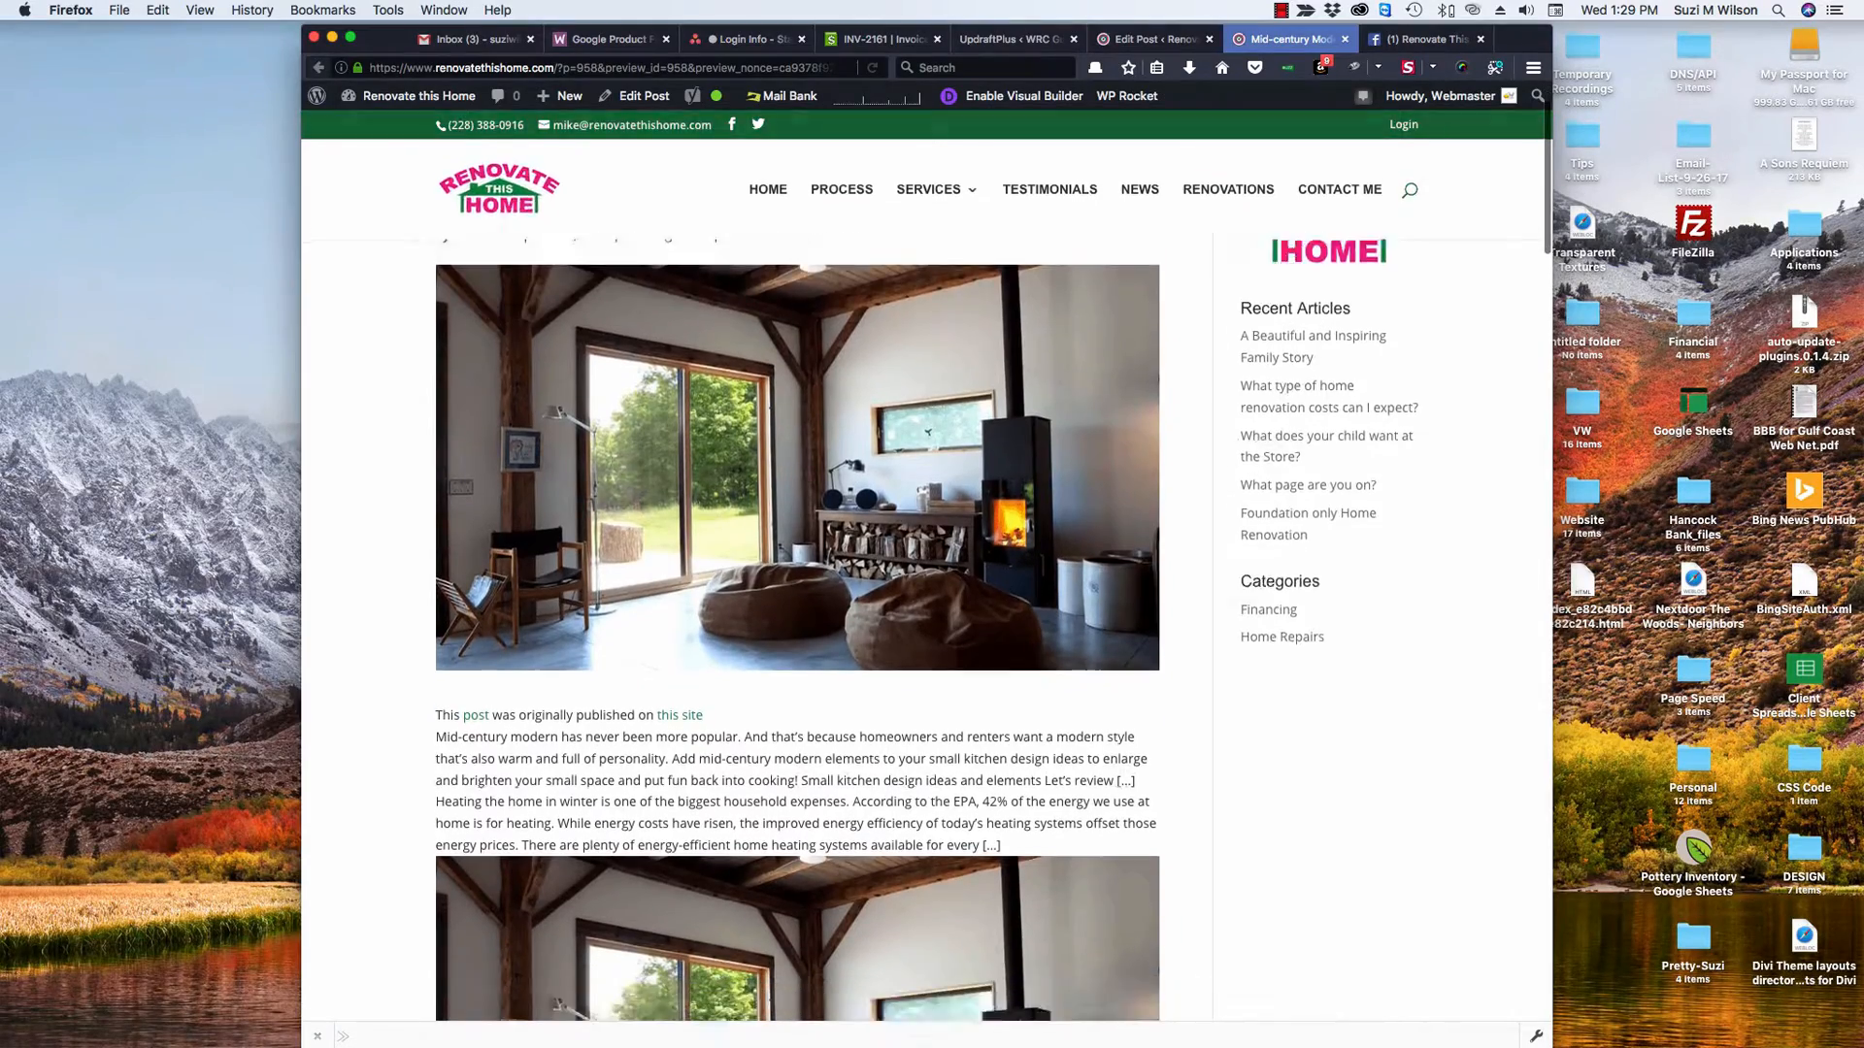
Check the remaining images and text excerpts further down the post preview
{"action": "scroll", "coordinate": [796, 583], "scroll_direction": "down", "scroll_amount": 2}
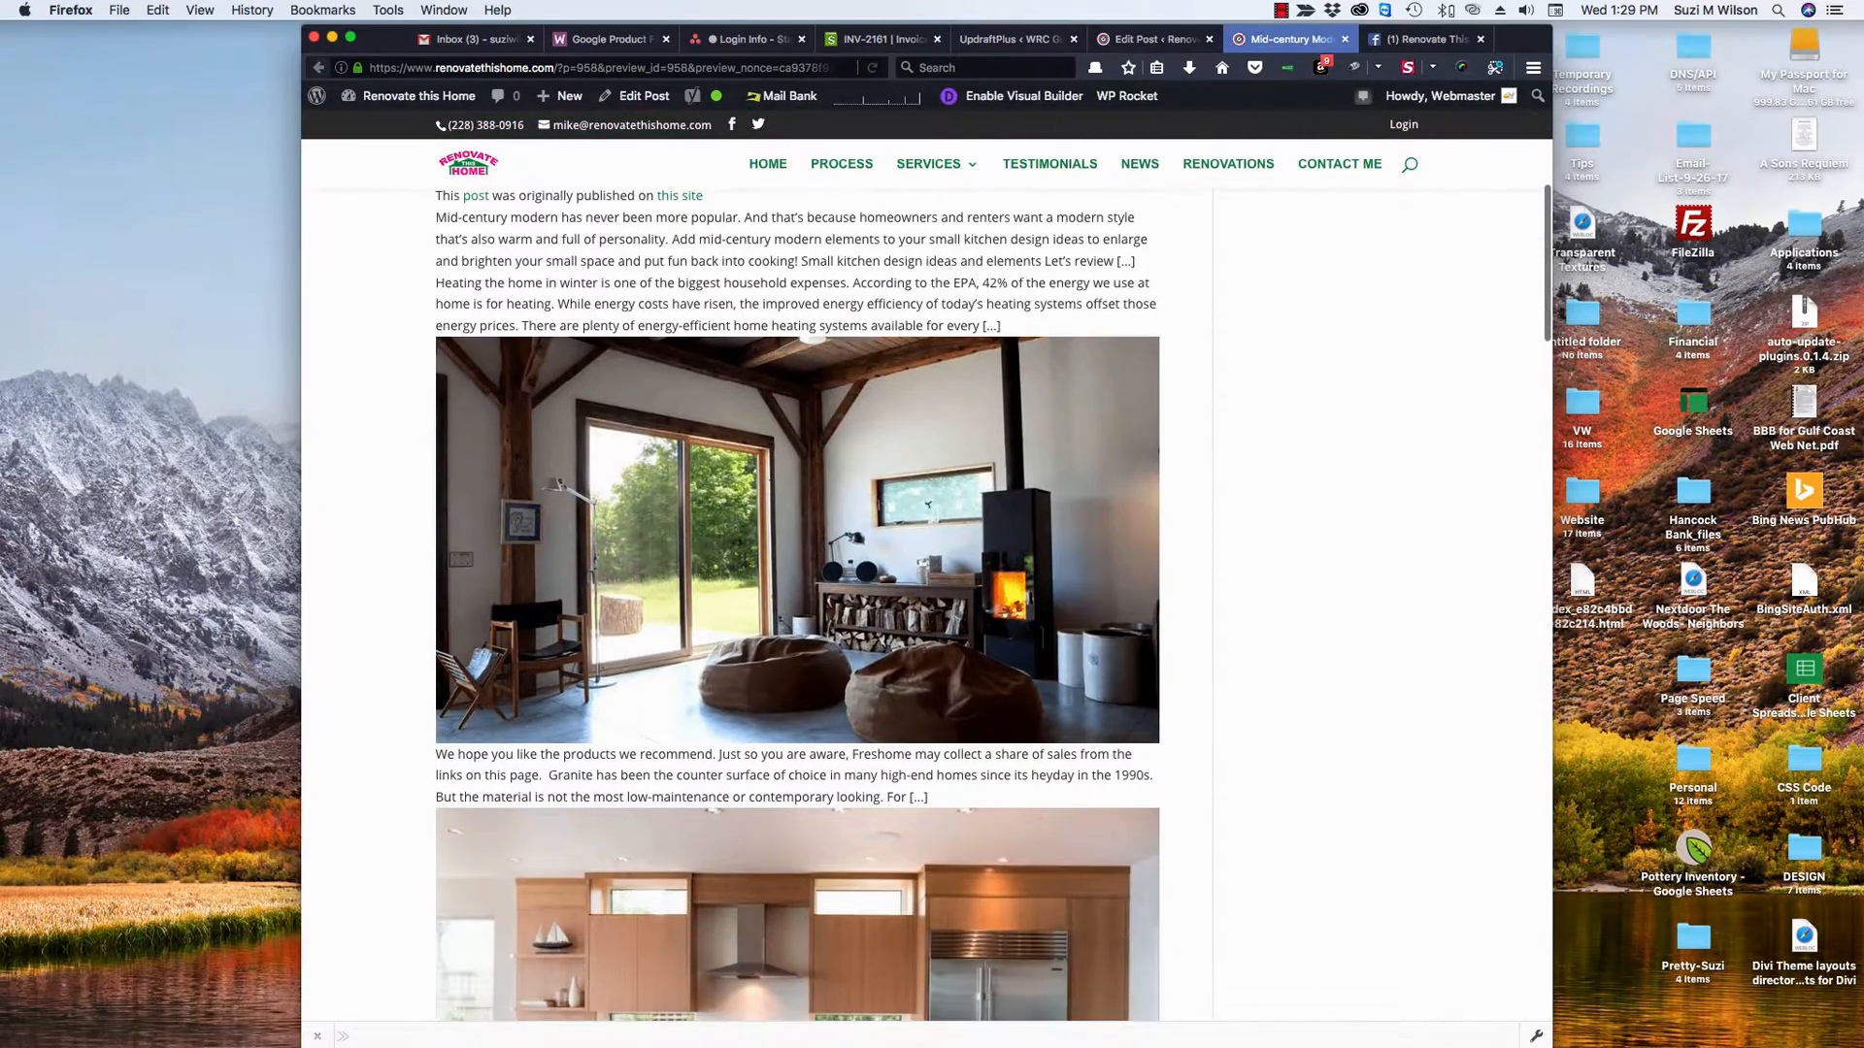
{"action": "scroll", "coordinate": [928, 503], "scroll_direction": "down", "scroll_amount": 8}
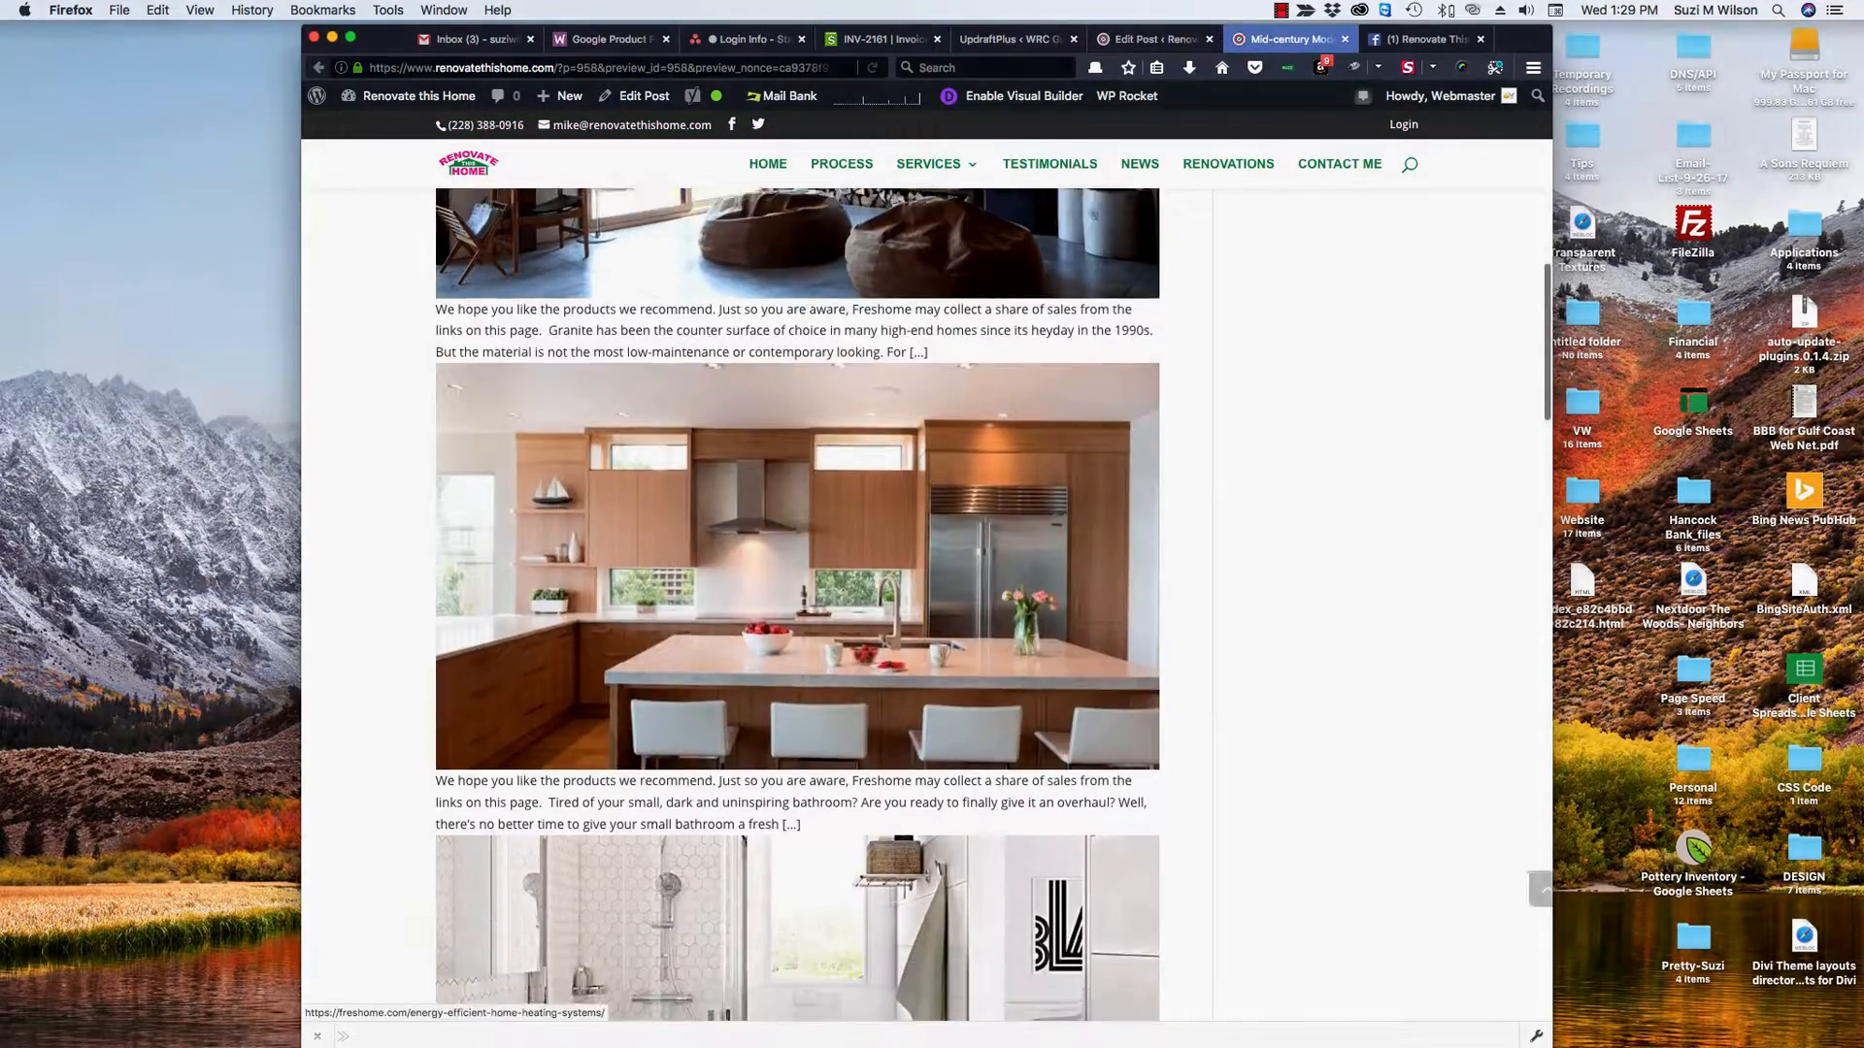
{"action": "scroll", "coordinate": [928, 504], "scroll_direction": "down", "scroll_amount": 1}
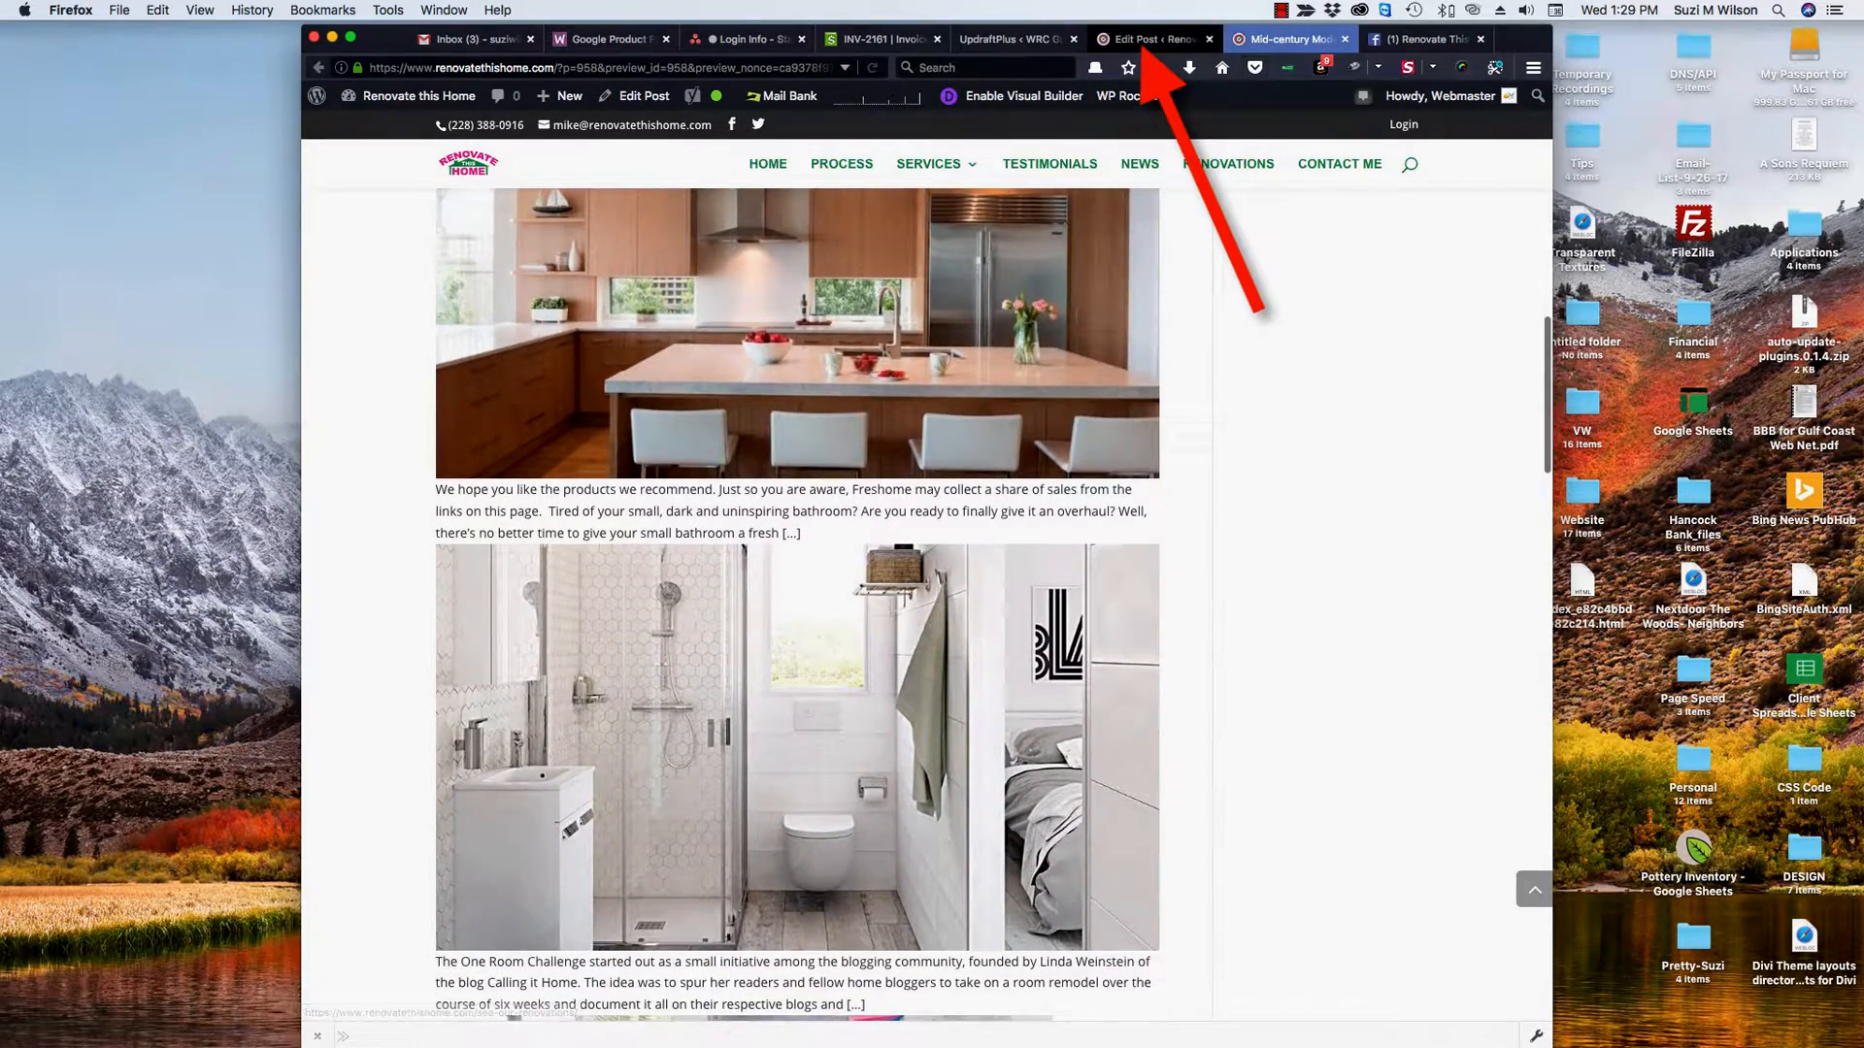
Return to the post editor and publish the Mid-century Modern Design Trends post
{"action": "left_click", "coordinate": [1153, 39]}
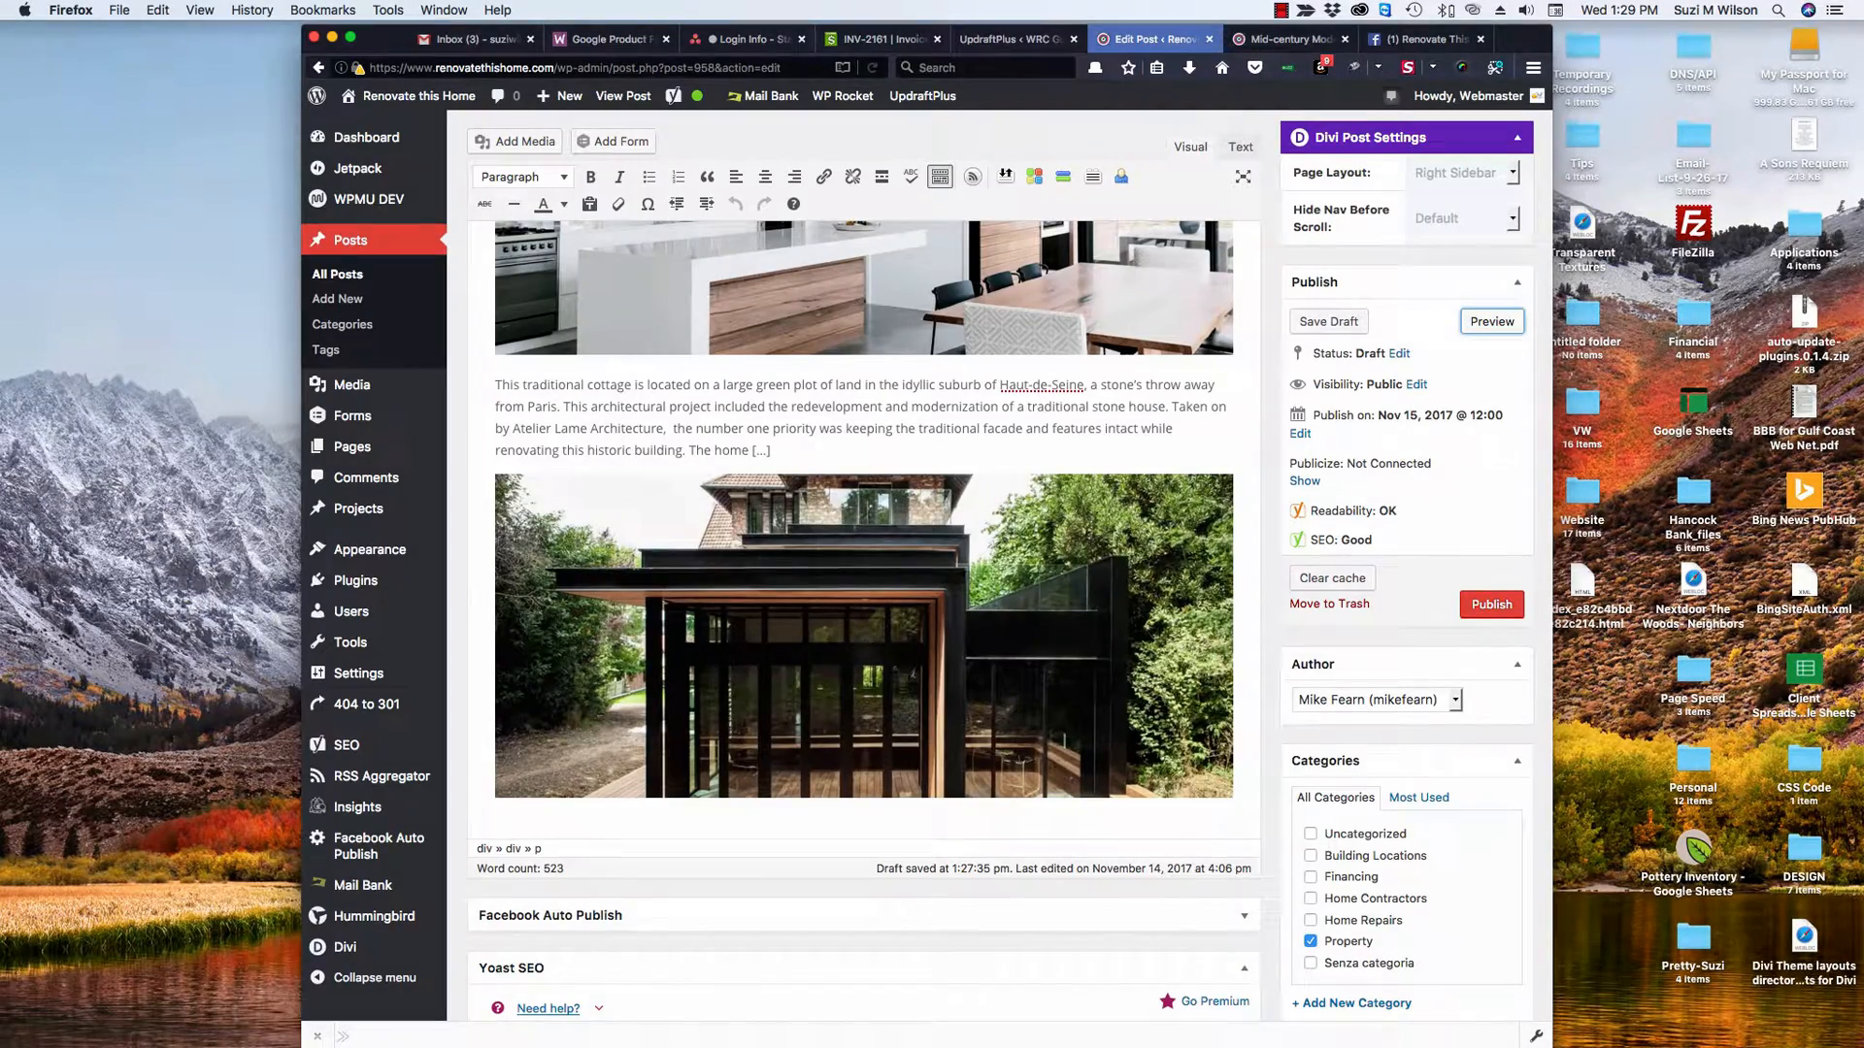
{"action": "scroll", "coordinate": [864, 534], "scroll_direction": "down", "scroll_amount": 2}
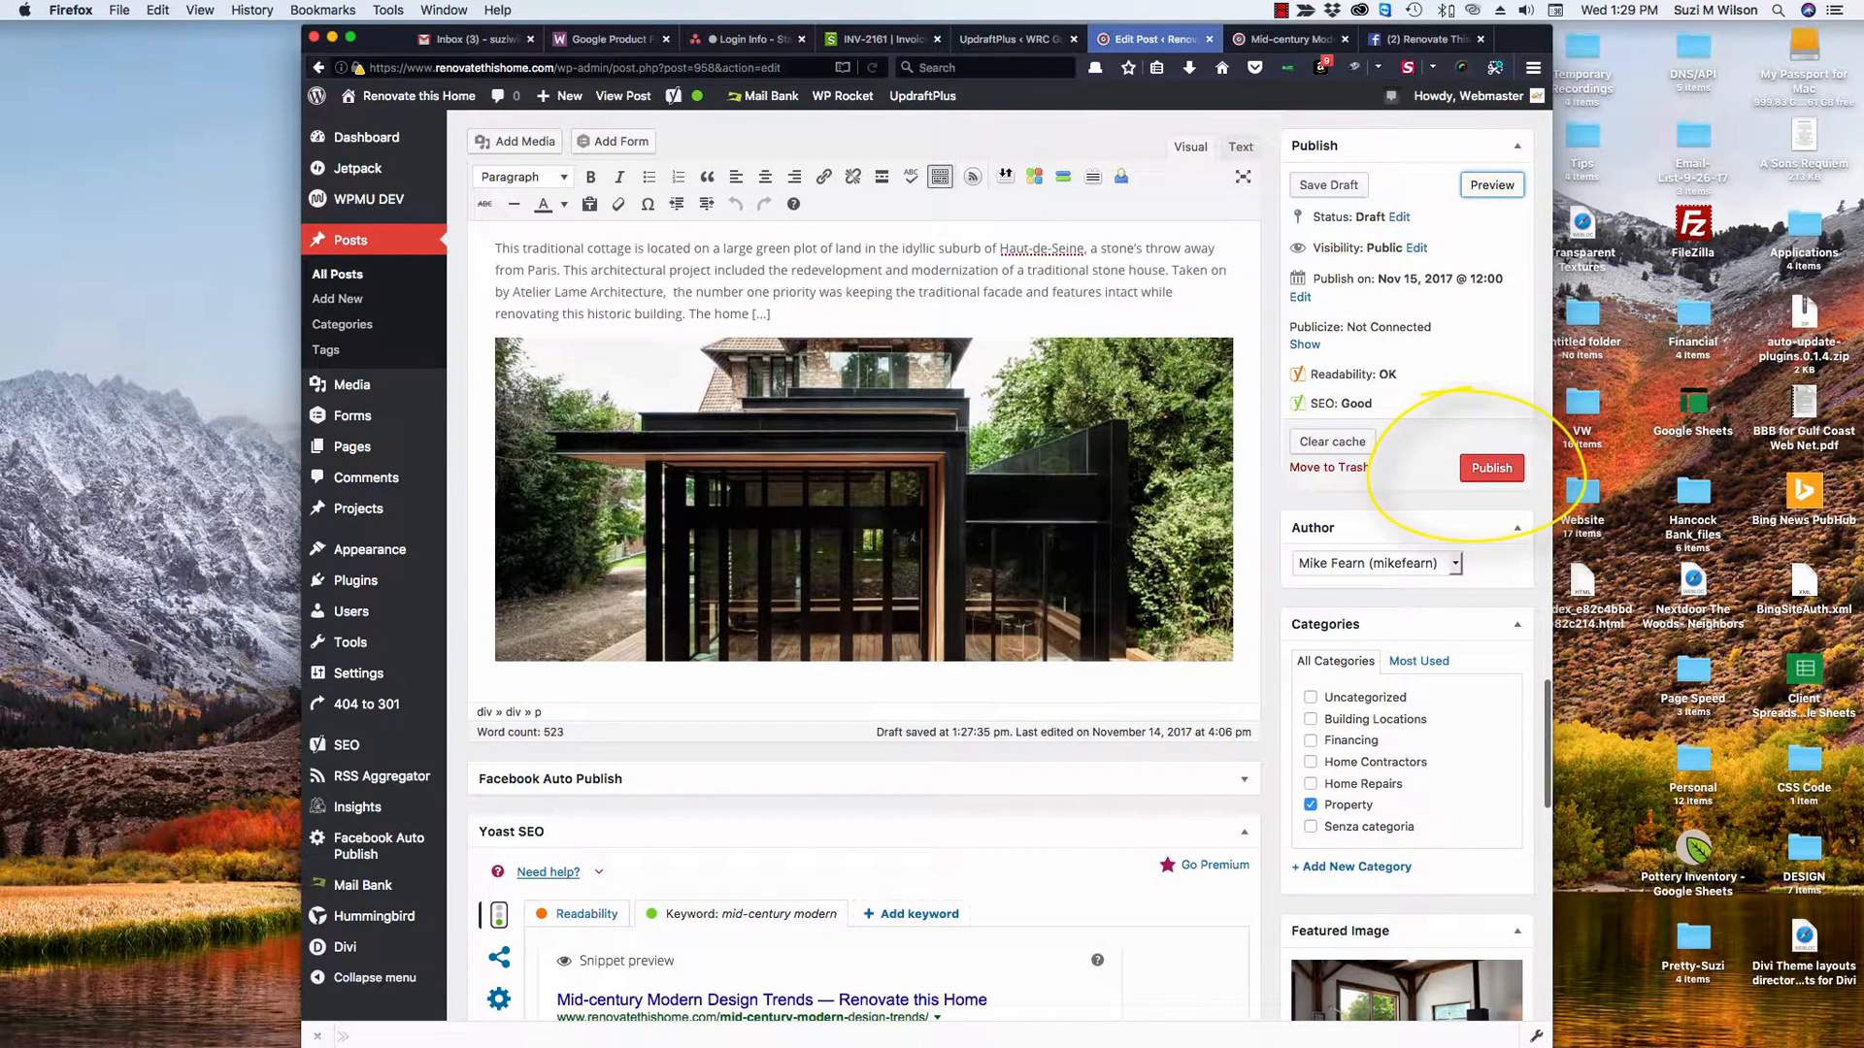
{"action": "left_click", "coordinate": [1491, 467]}
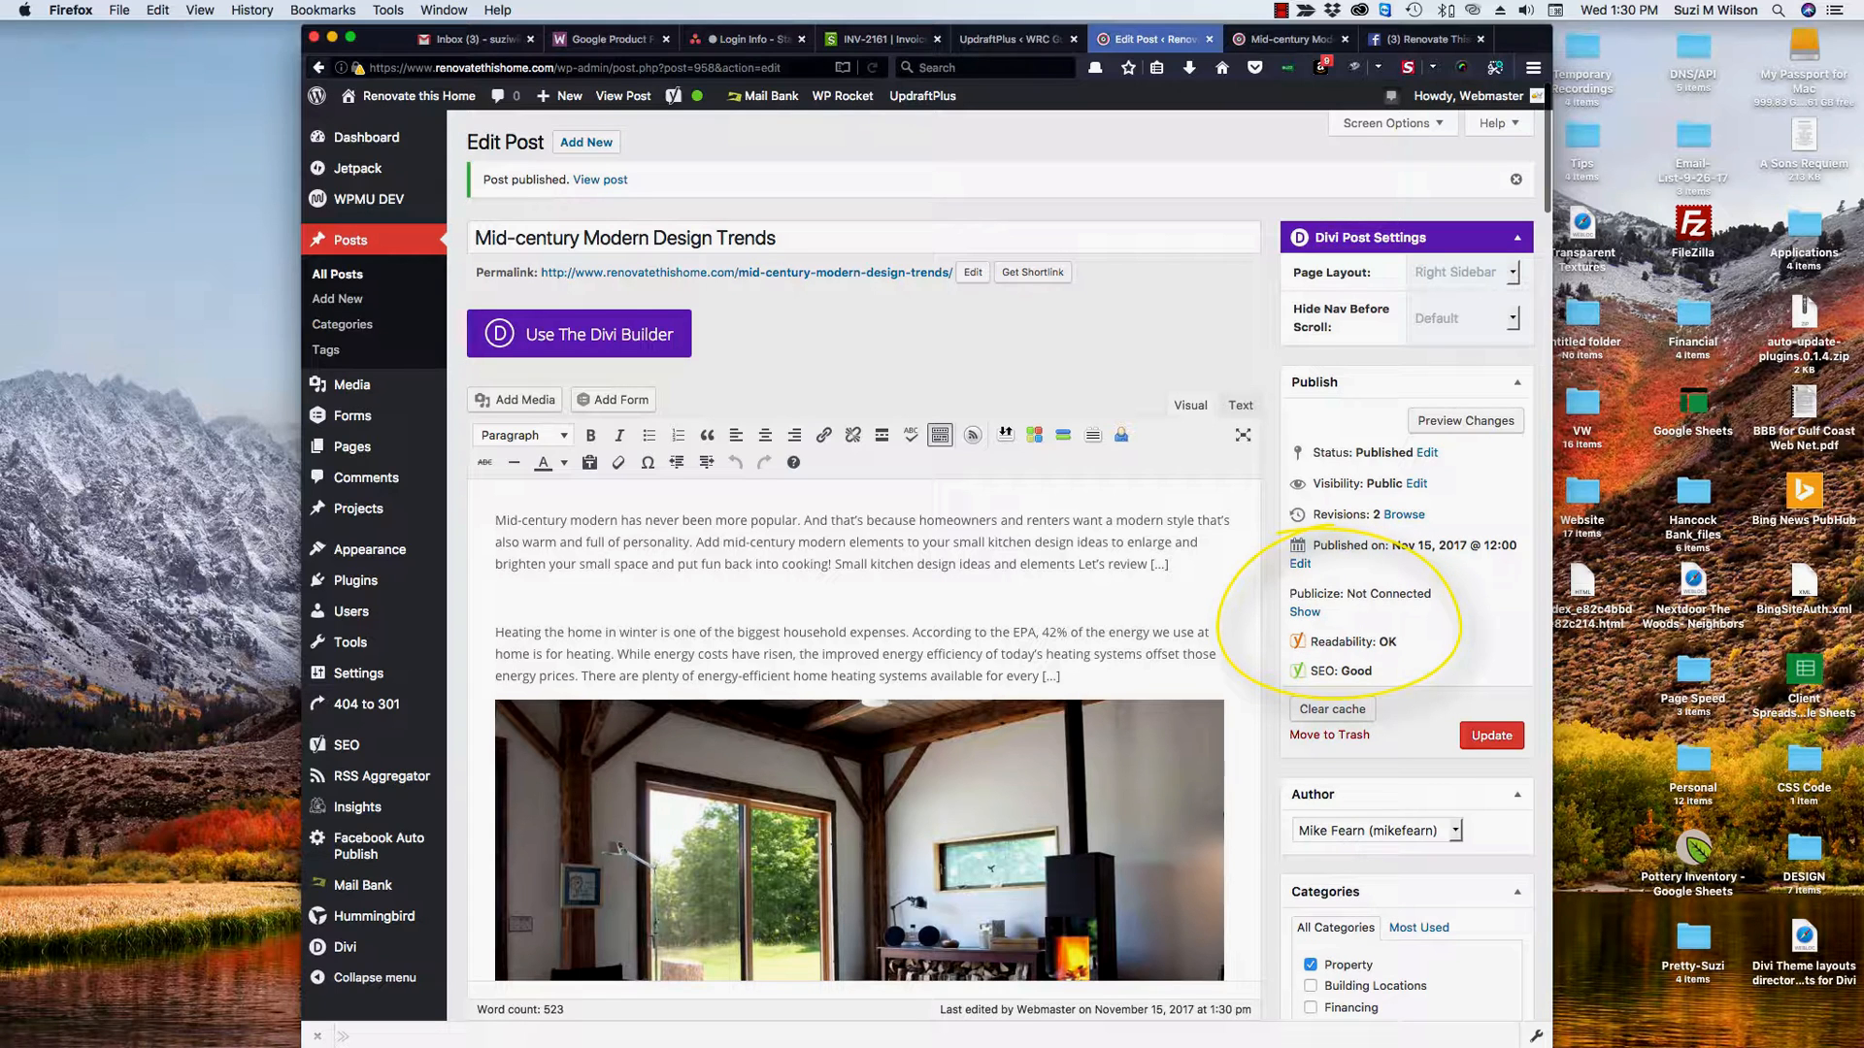
{"action": "scroll", "coordinate": [1009, 556], "scroll_direction": "down", "scroll_amount": 1}
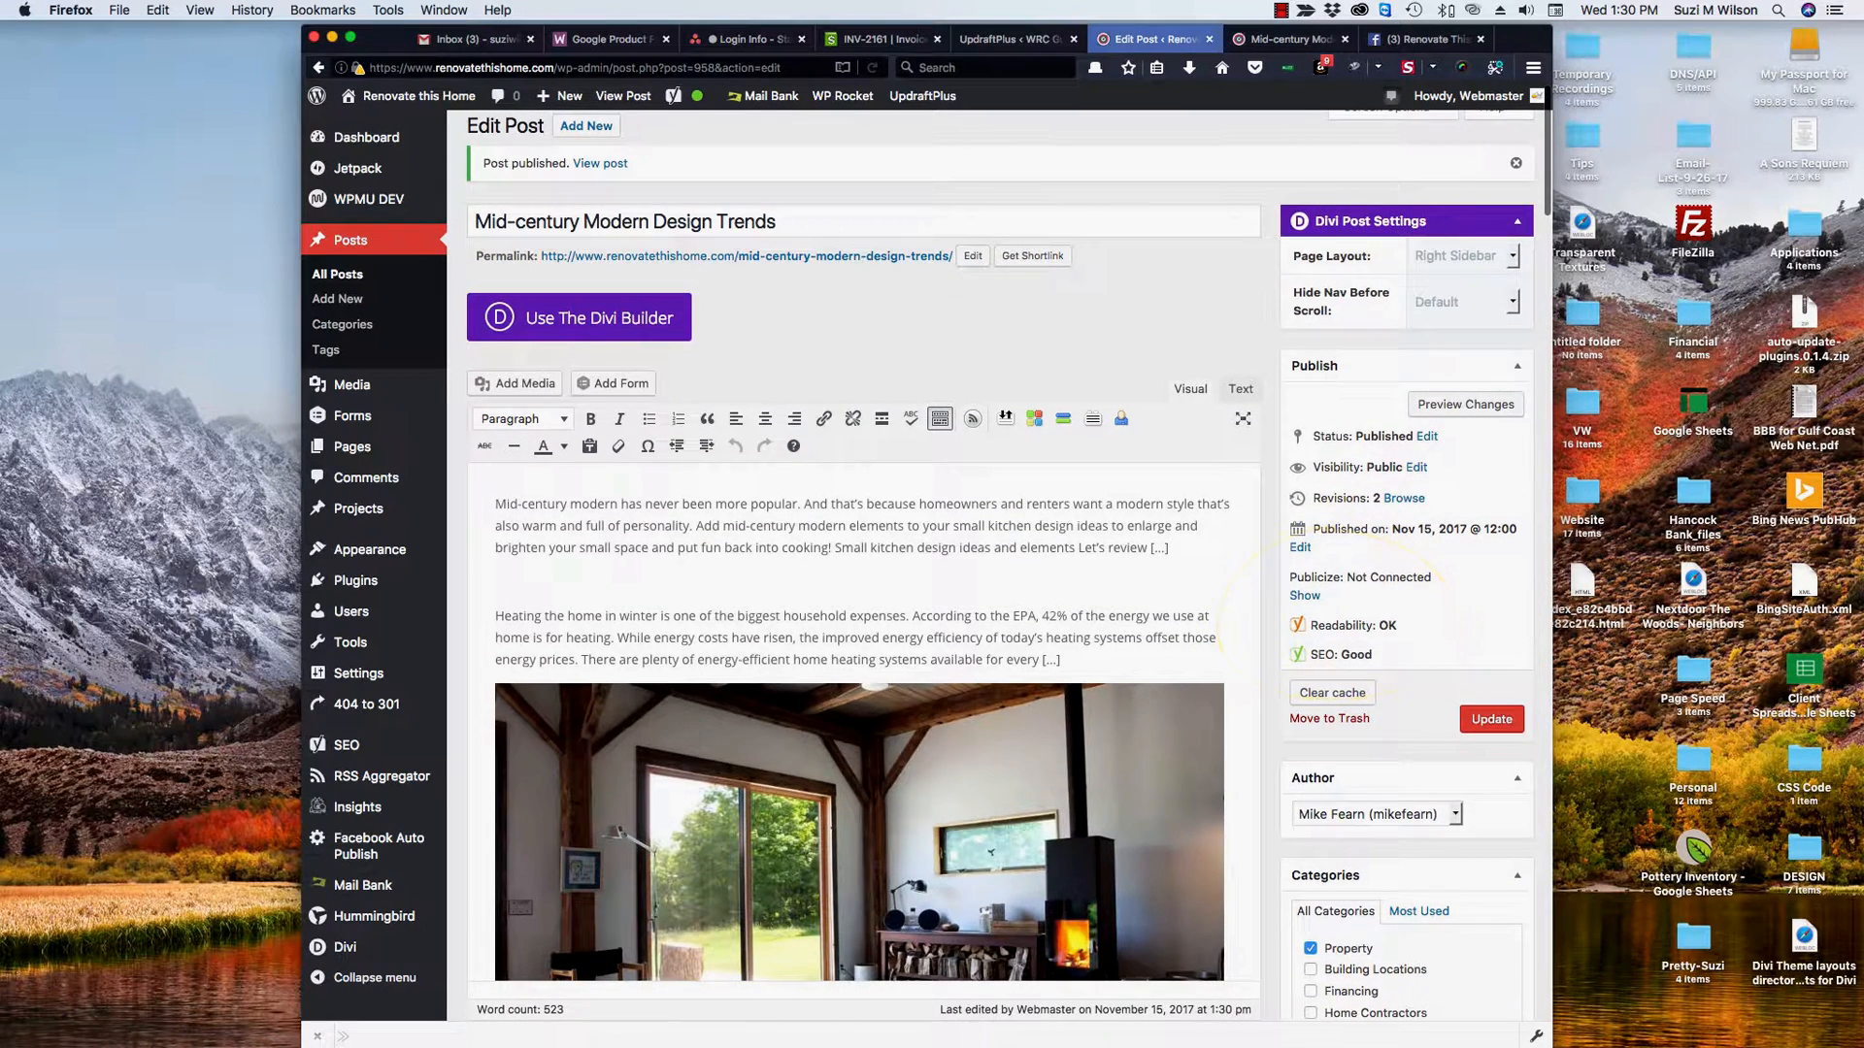
{"action": "scroll", "coordinate": [1000, 567], "scroll_direction": "up", "scroll_amount": 1}
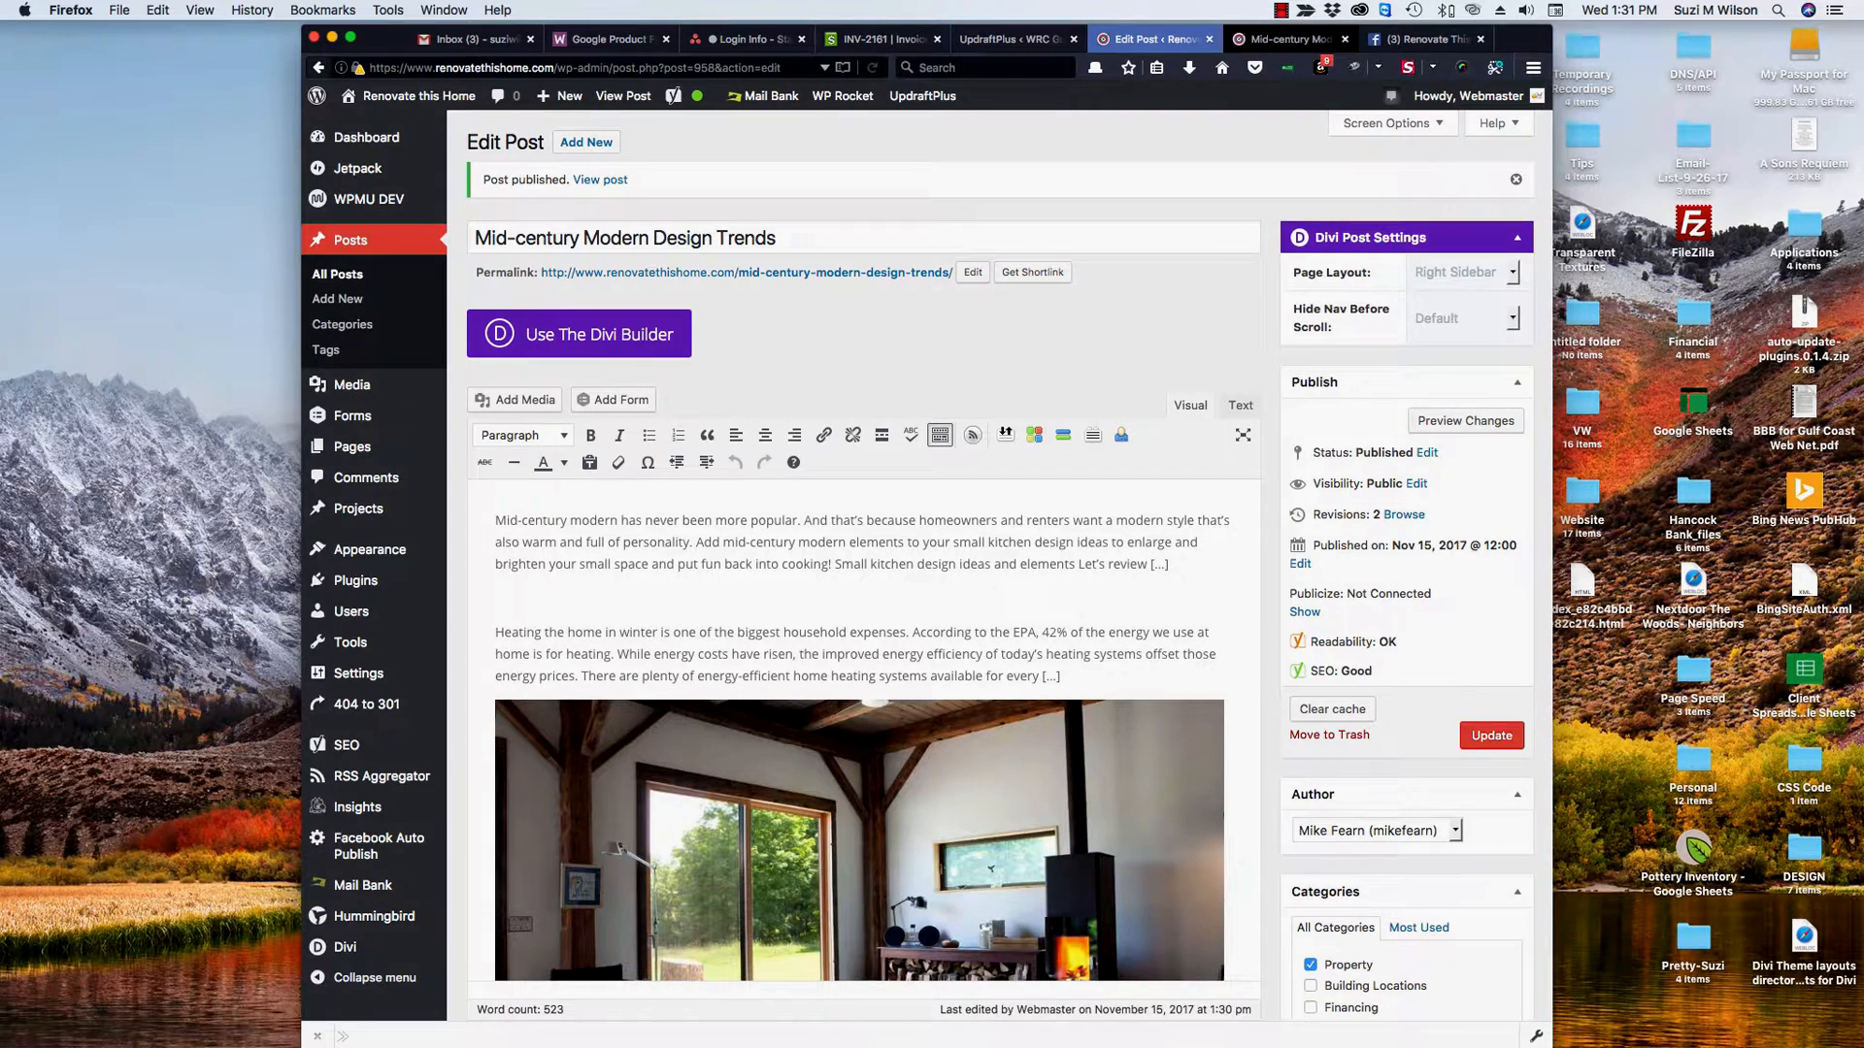
Open the site's News page, then view the Mid-century Modern Design Trends article and look through its content
{"action": "left_click", "coordinate": [1289, 40]}
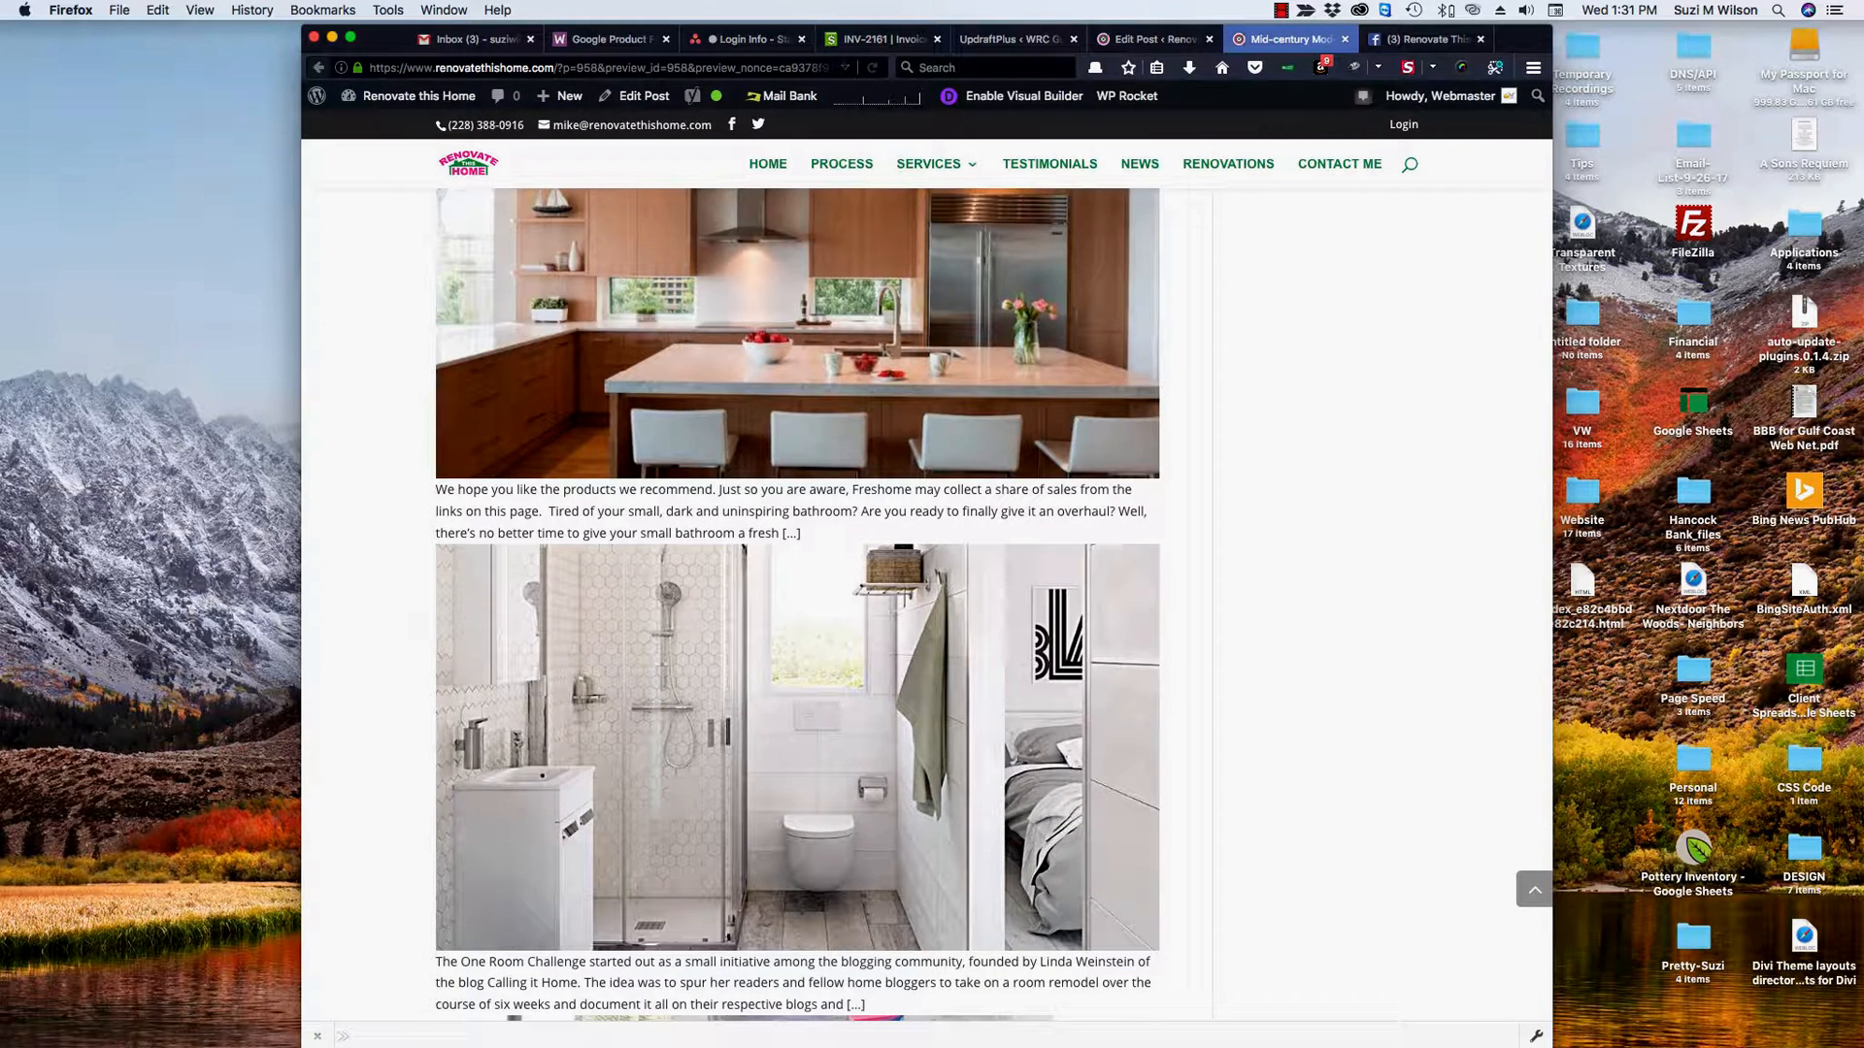
{"action": "left_click", "coordinate": [1139, 163]}
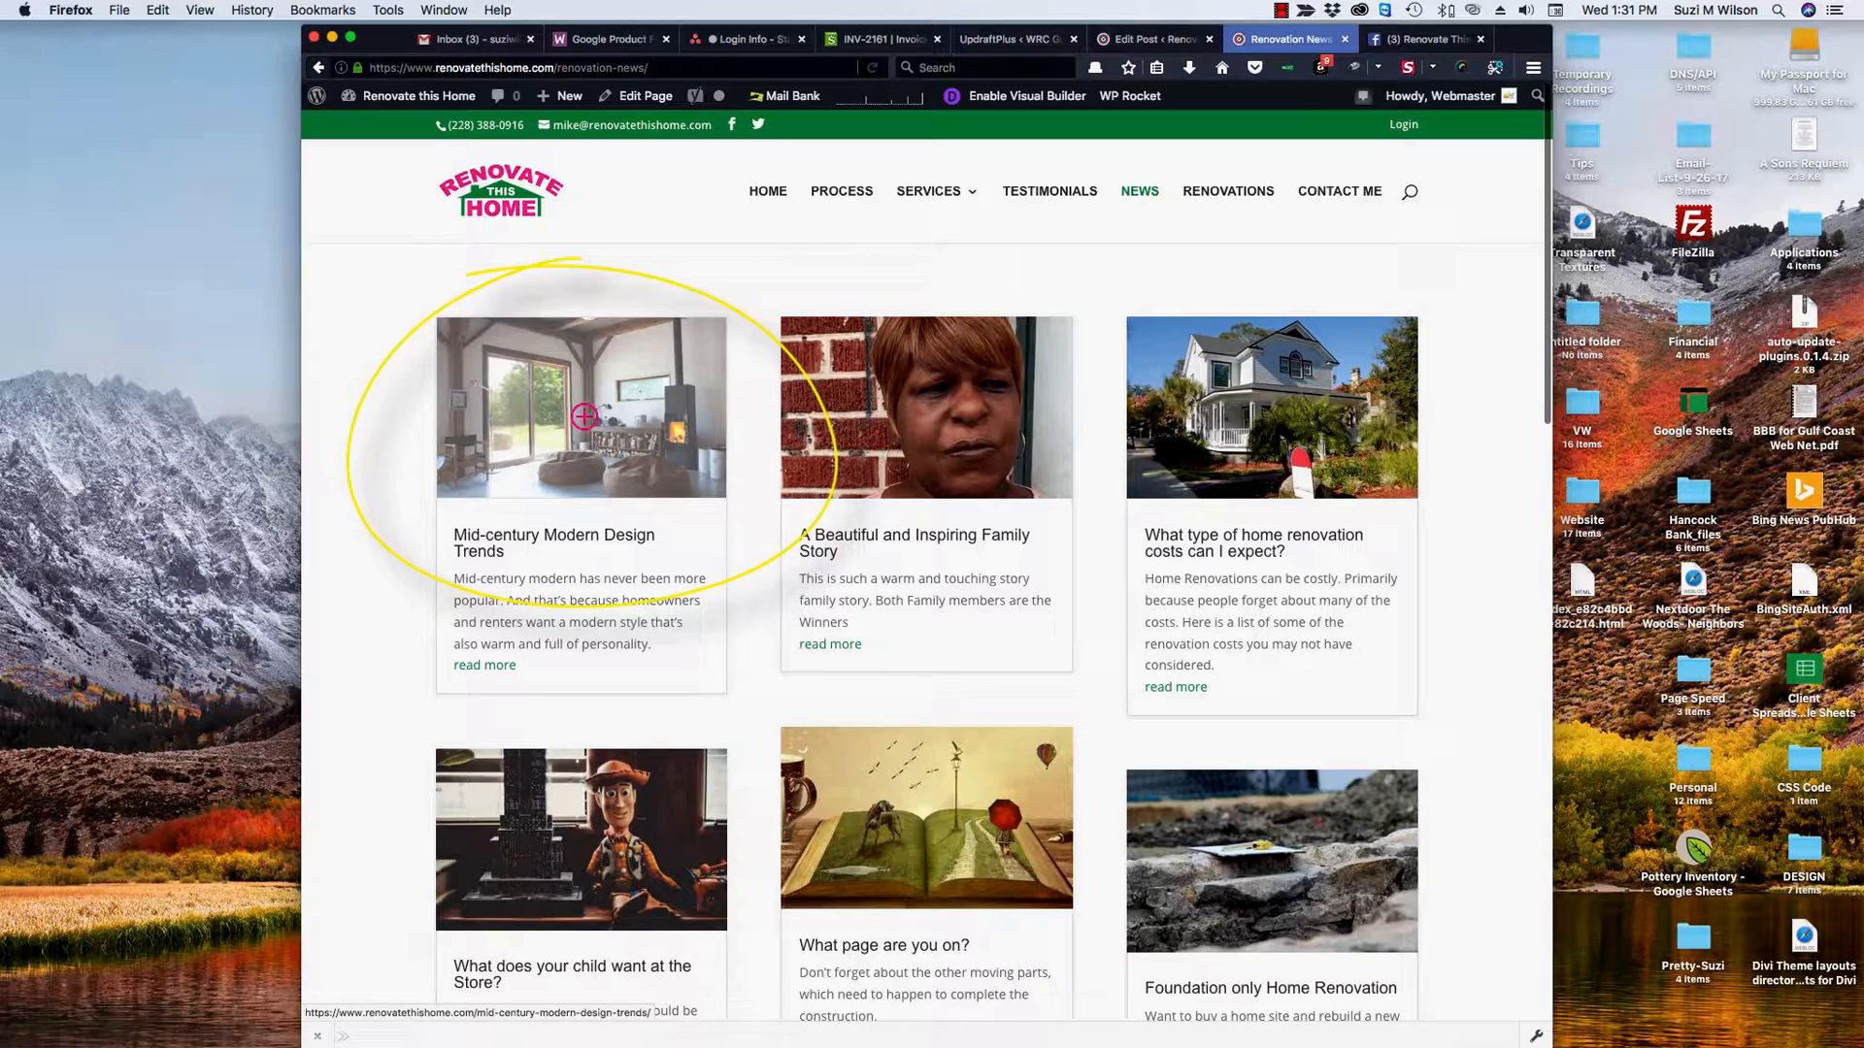
{"action": "scroll", "coordinate": [585, 418], "scroll_direction": "down", "scroll_amount": 1}
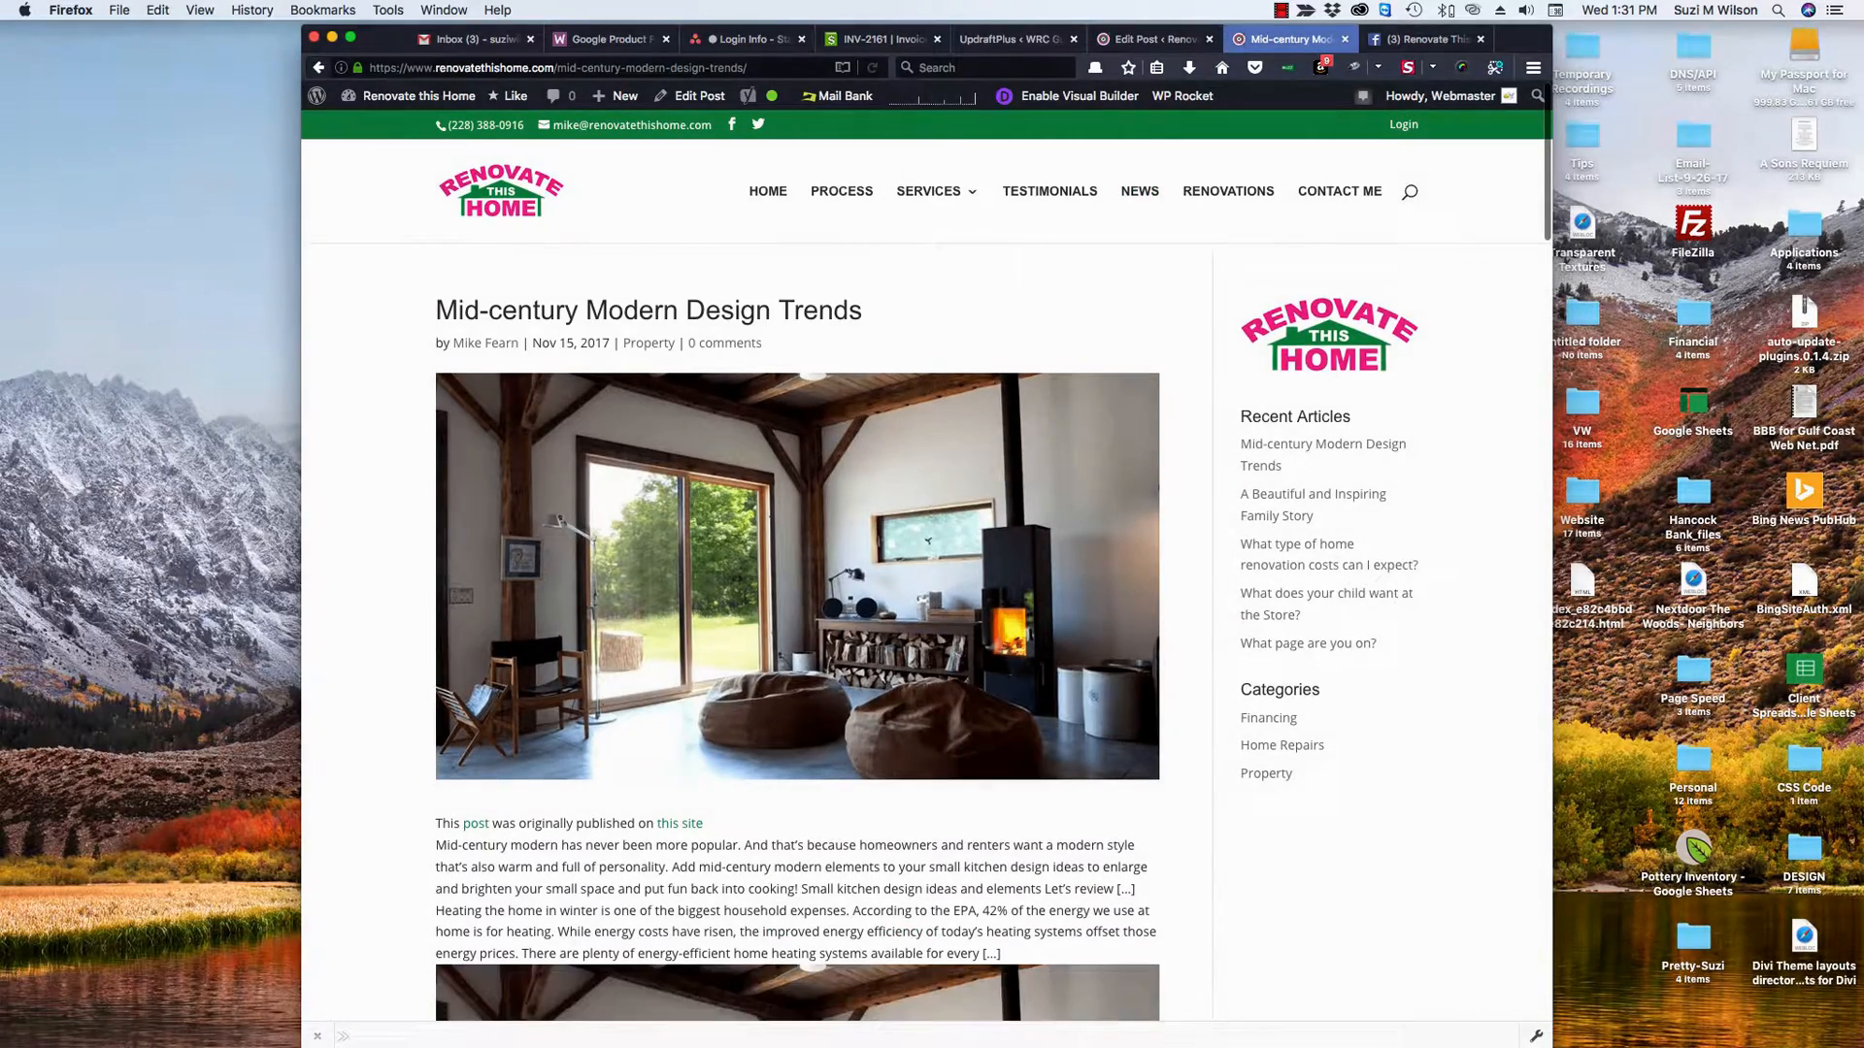
{"action": "scroll", "coordinate": [796, 582], "scroll_direction": "down", "scroll_amount": 5}
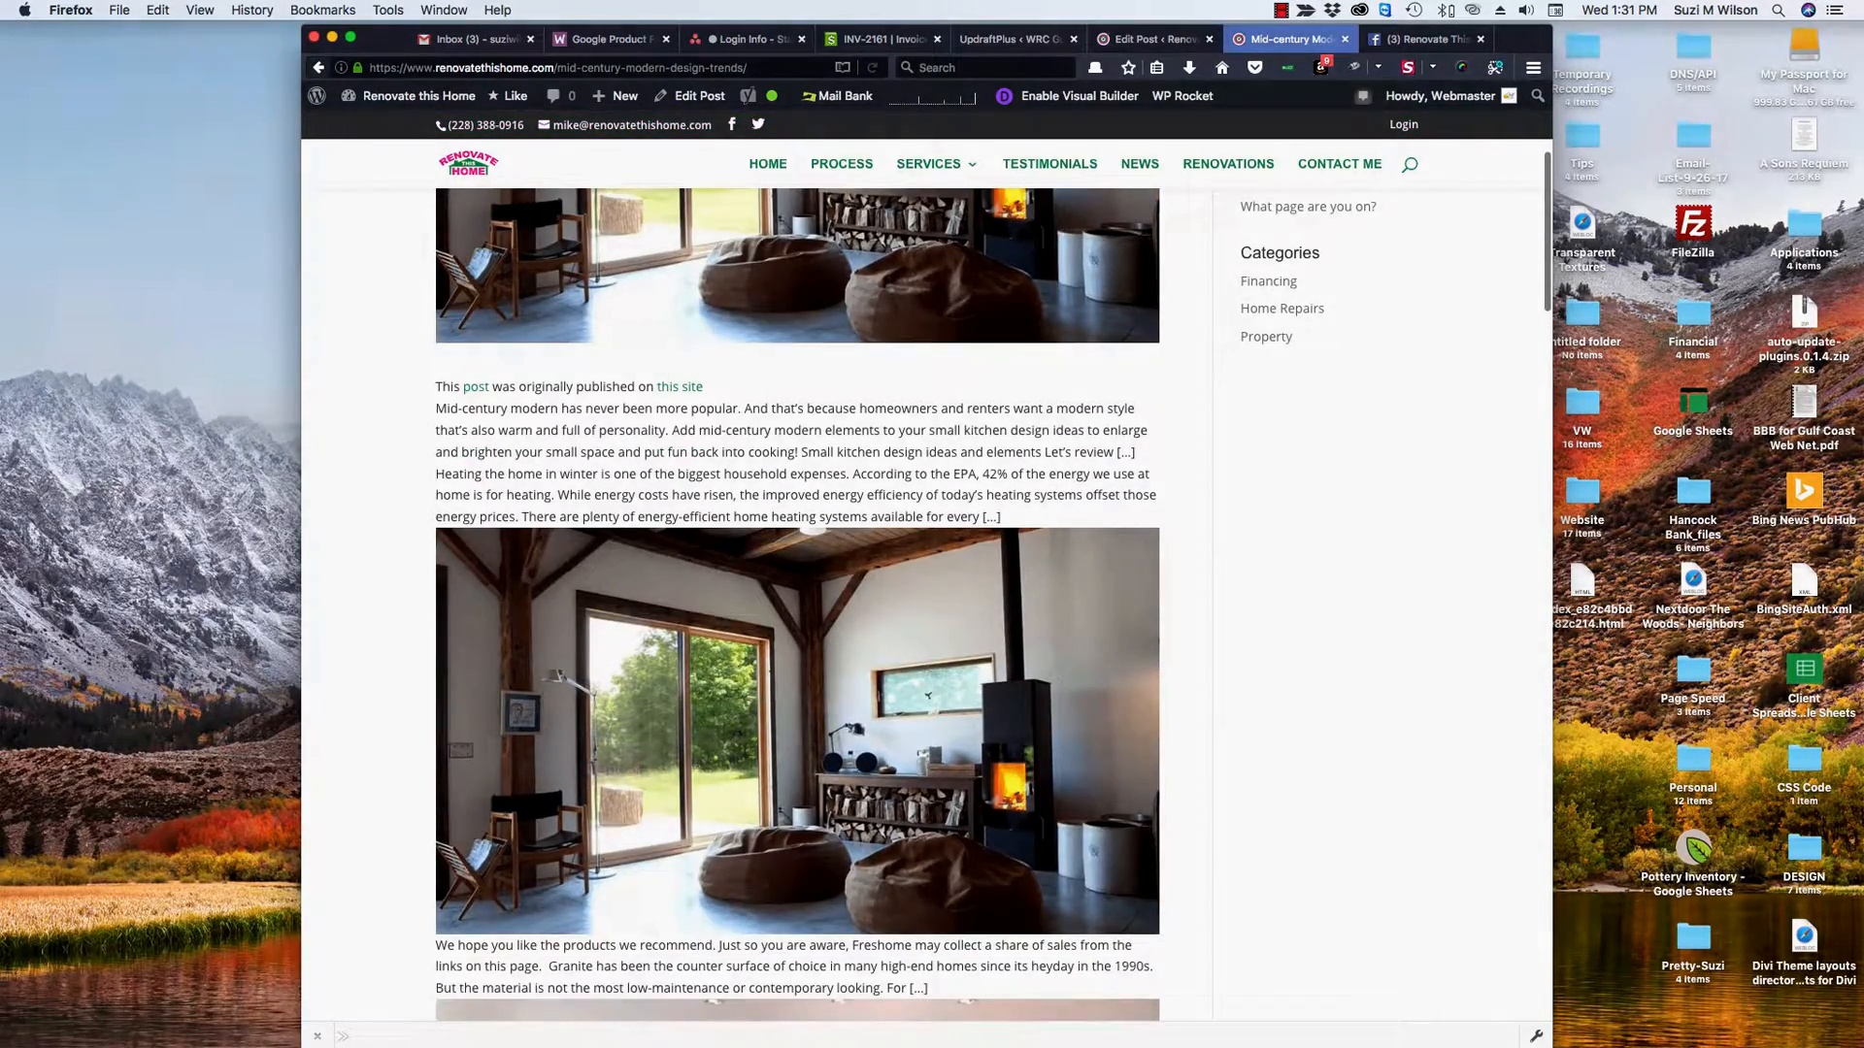
{"action": "scroll", "coordinate": [796, 583], "scroll_direction": "down", "scroll_amount": 3}
Return to the post editor and copy the link location of the post's permalink
{"action": "left_click", "coordinate": [1154, 38]}
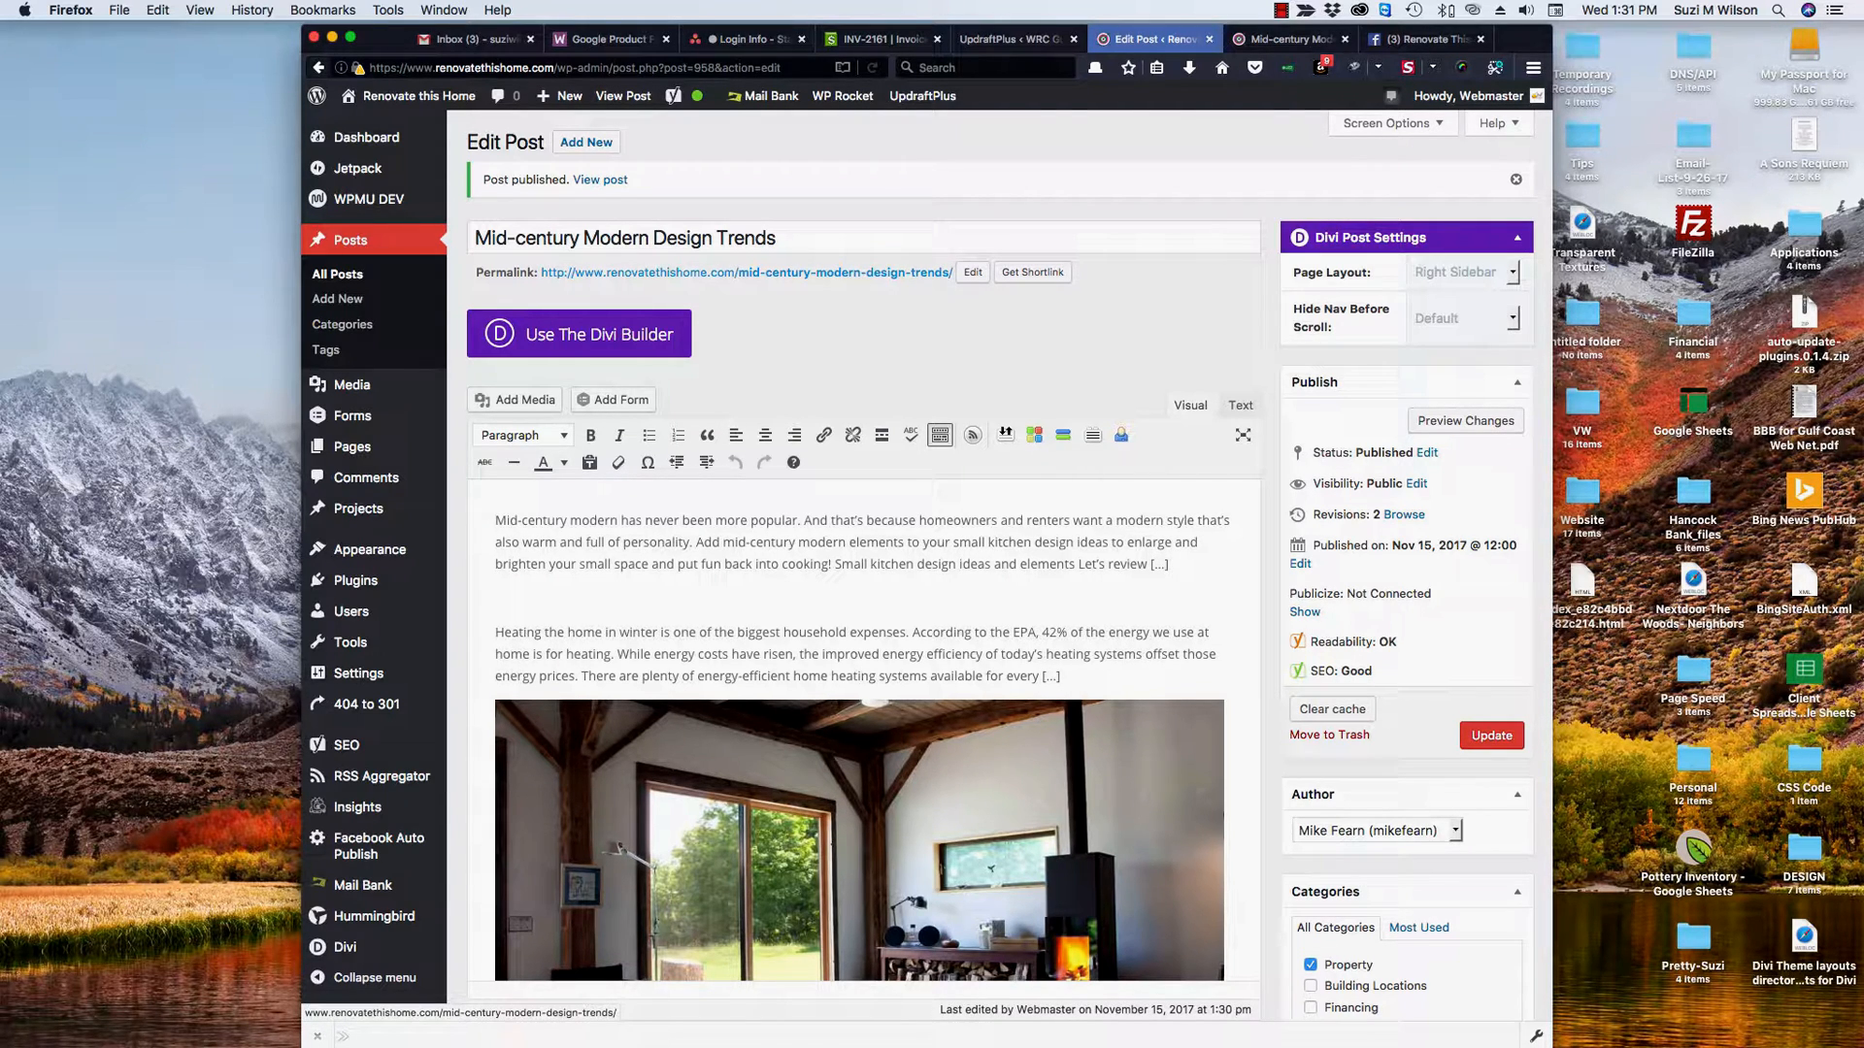
{"action": "right_click", "coordinate": [747, 272]}
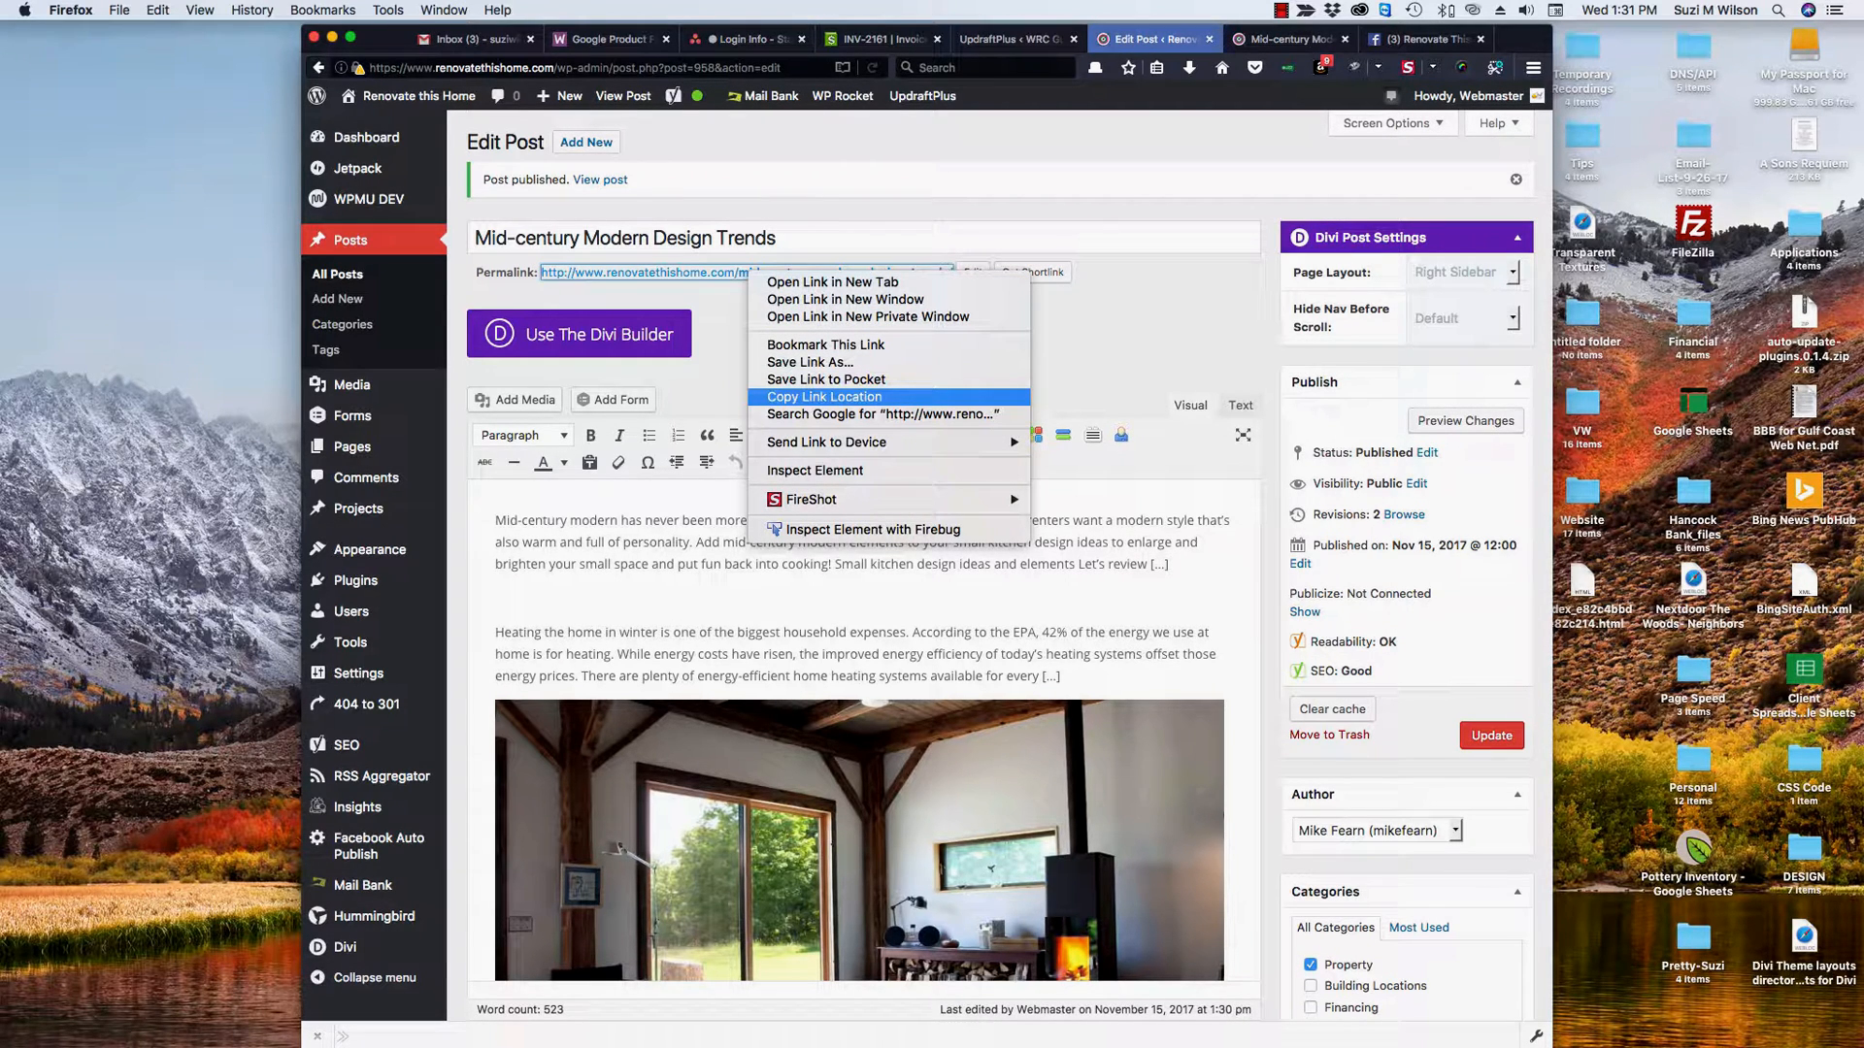
{"action": "left_click", "coordinate": [903, 397]}
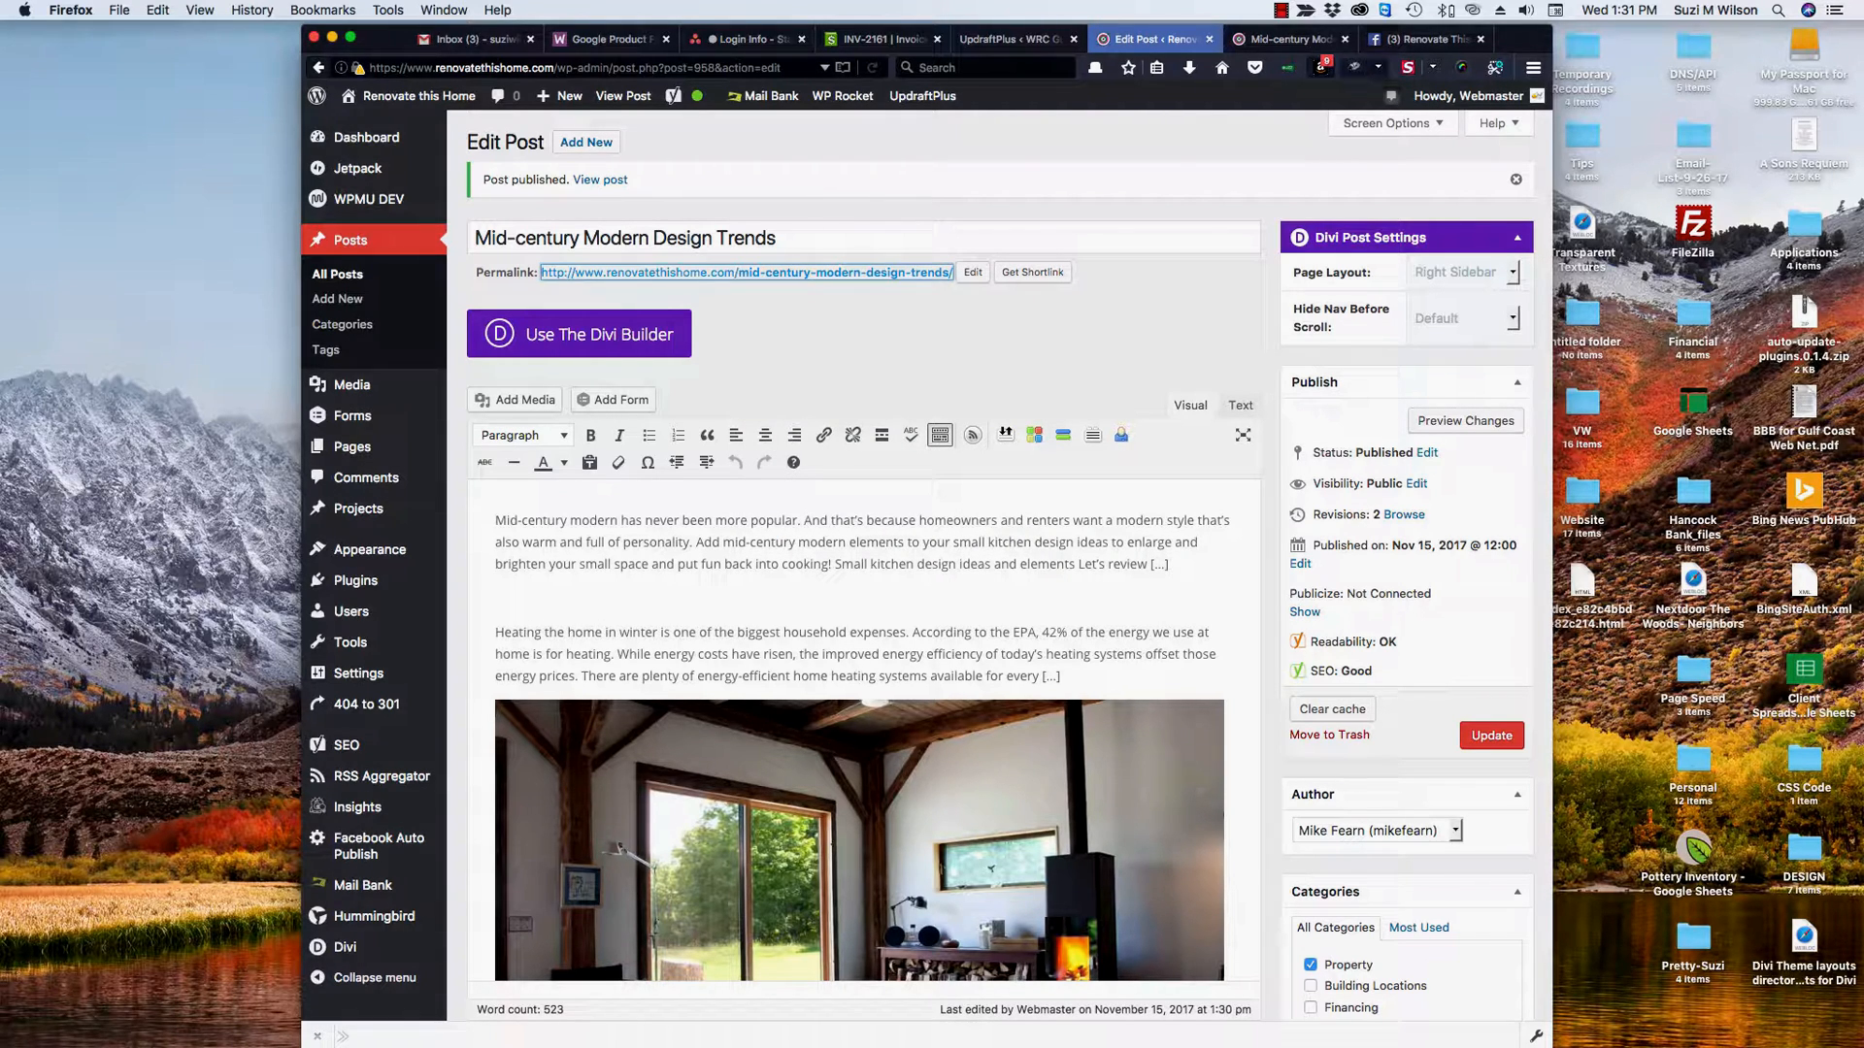
{"action": "left_click", "coordinate": [1422, 39]}
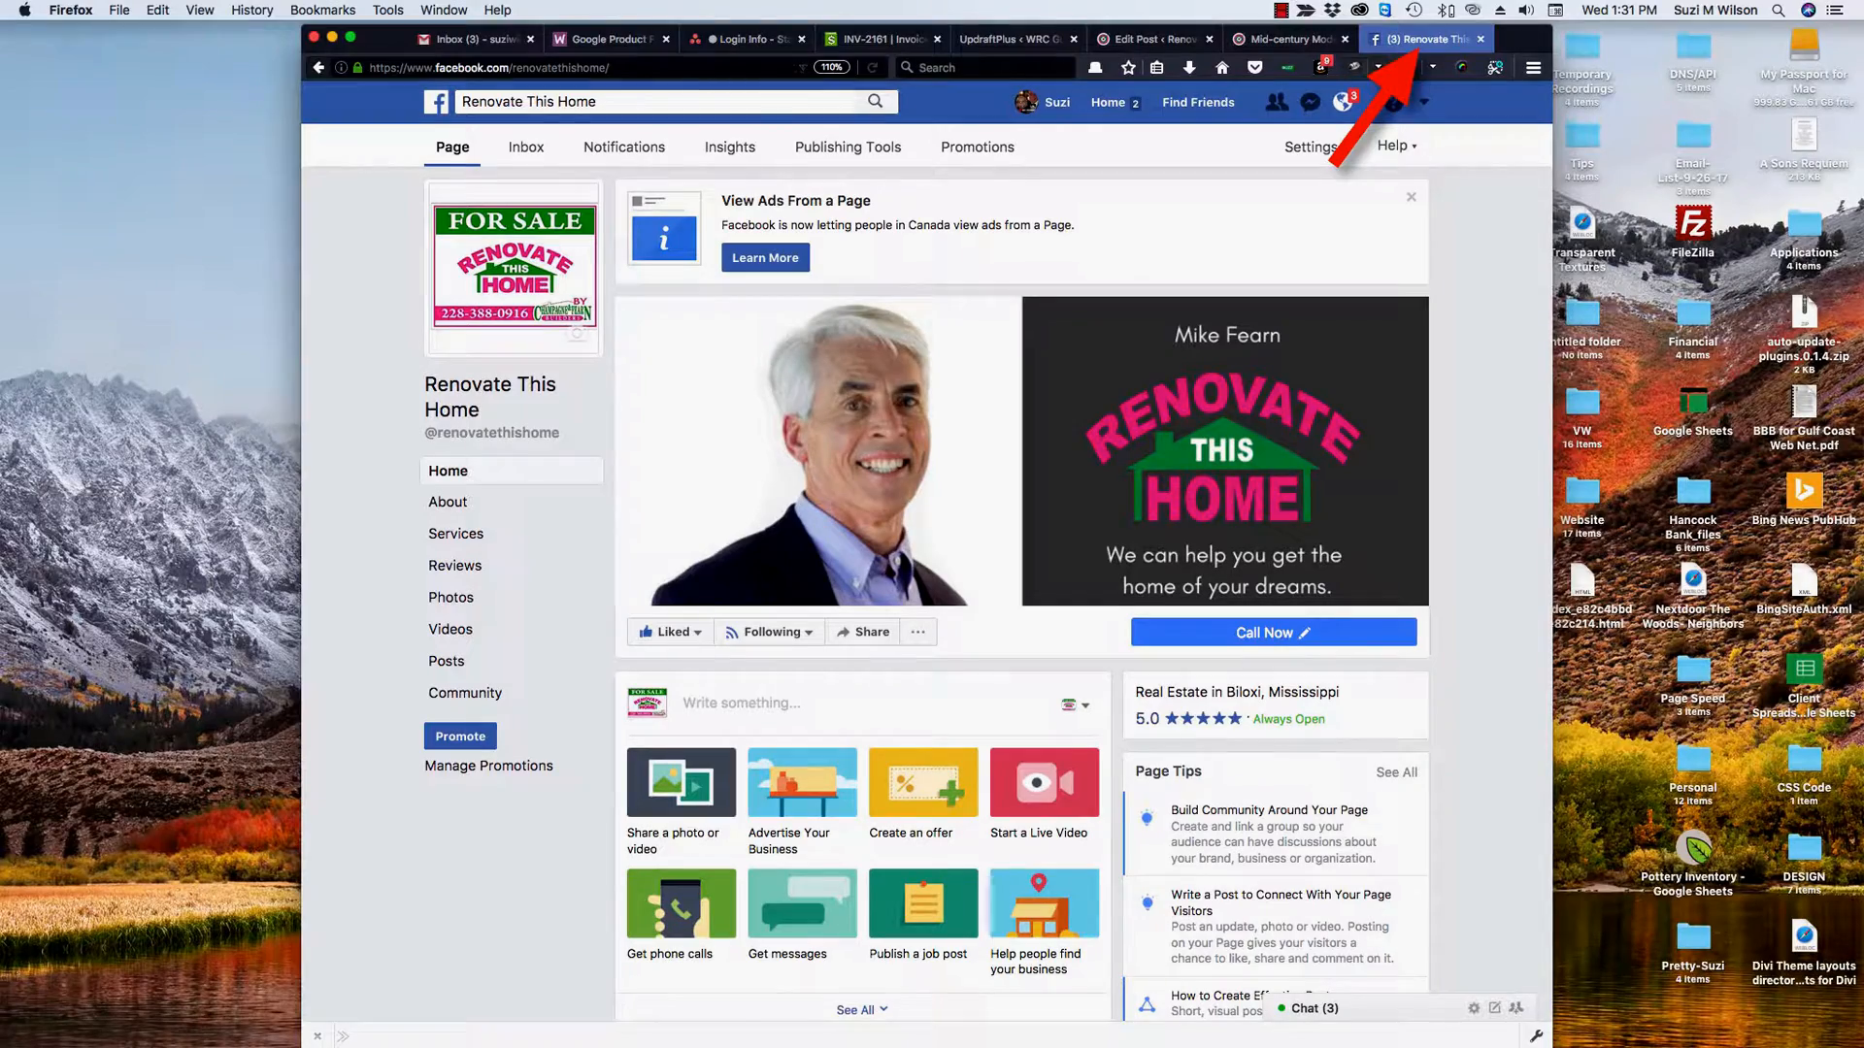
{"action": "mouse_move", "coordinate": [771, 633]}
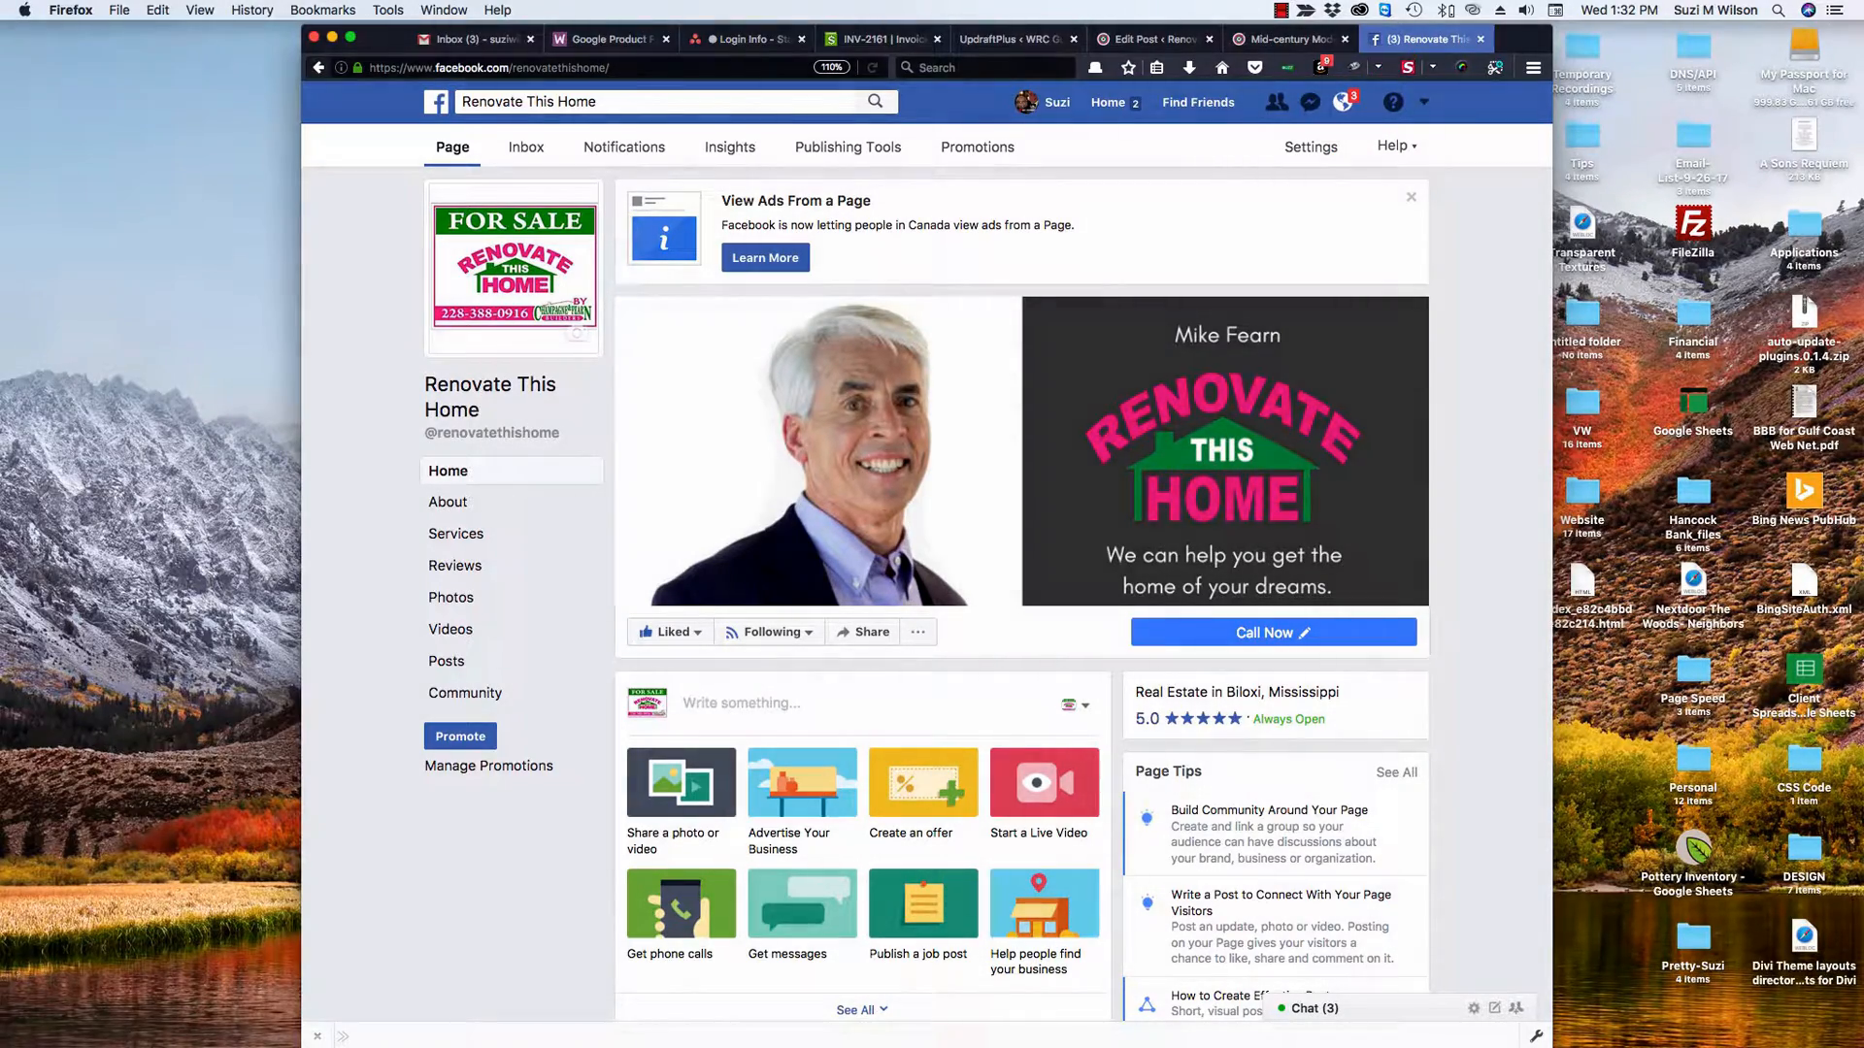
{"action": "left_click", "coordinate": [738, 704]}
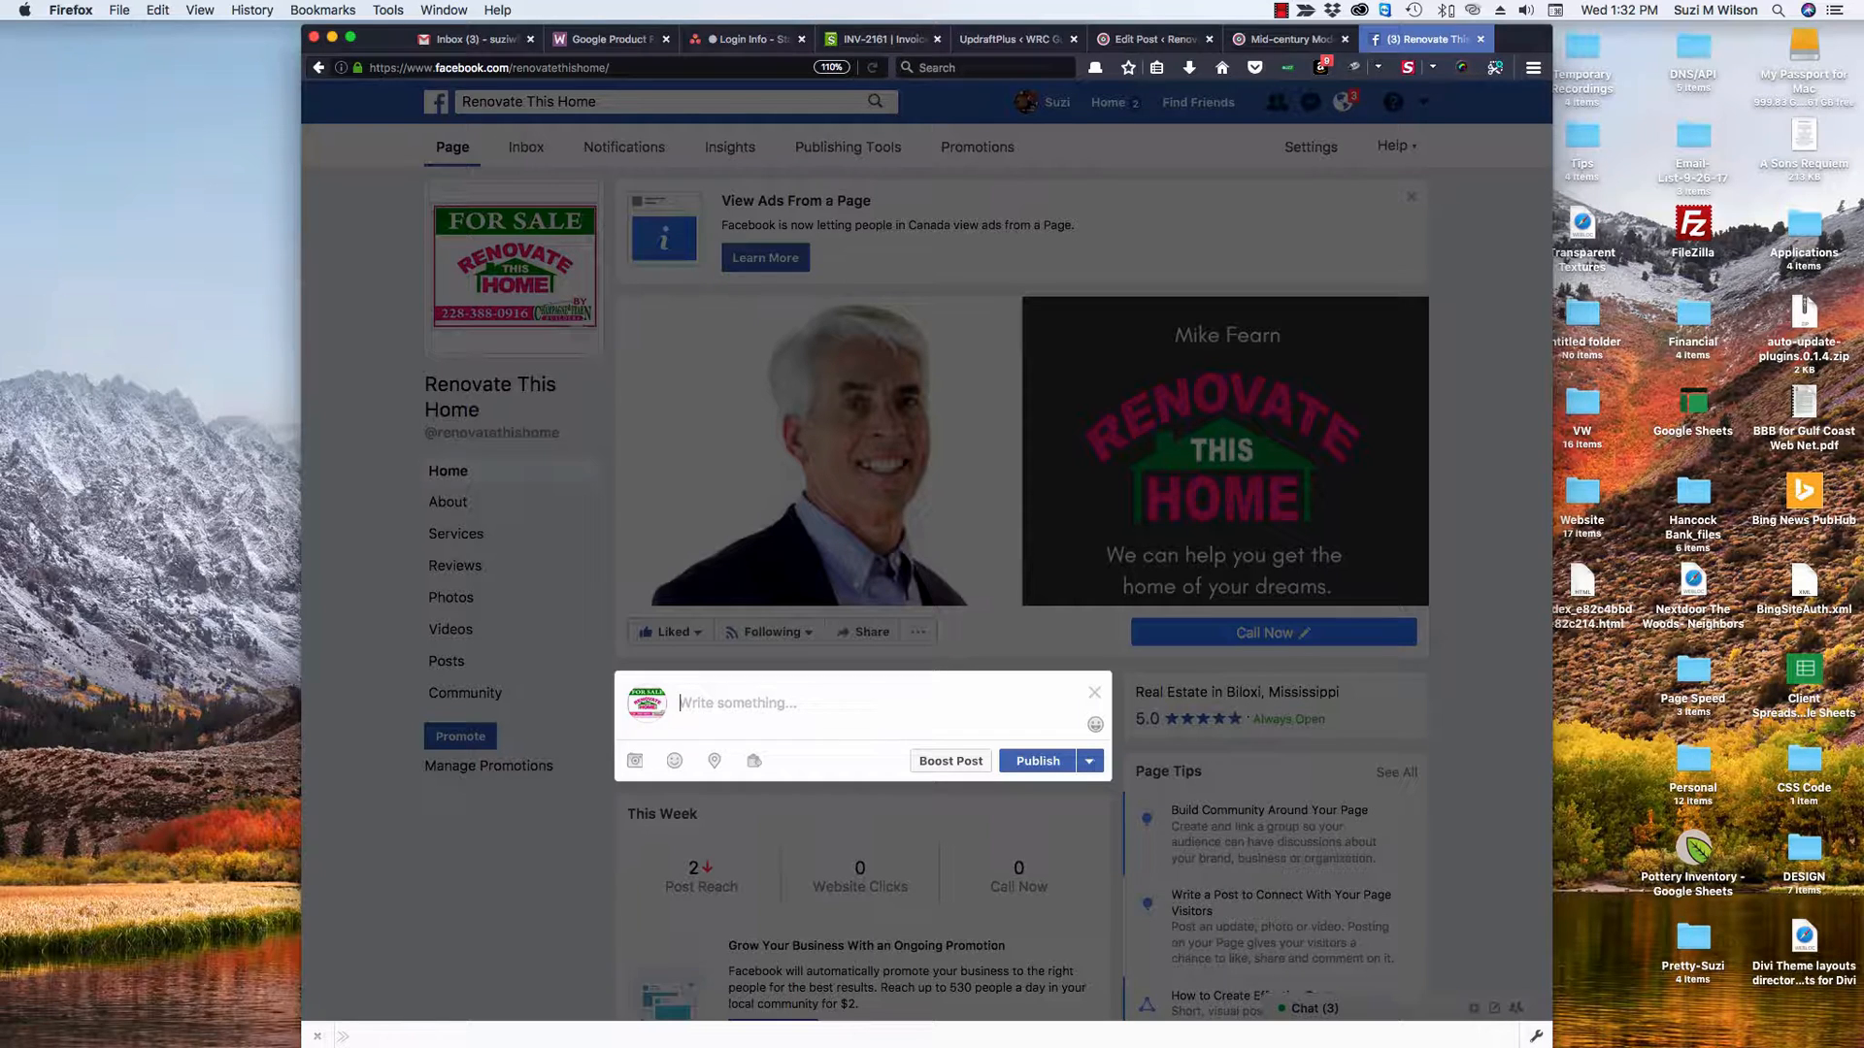
{"action": "type", "text": "http://www.renovatethishome.com/mid-century-modern-design-trends/"}
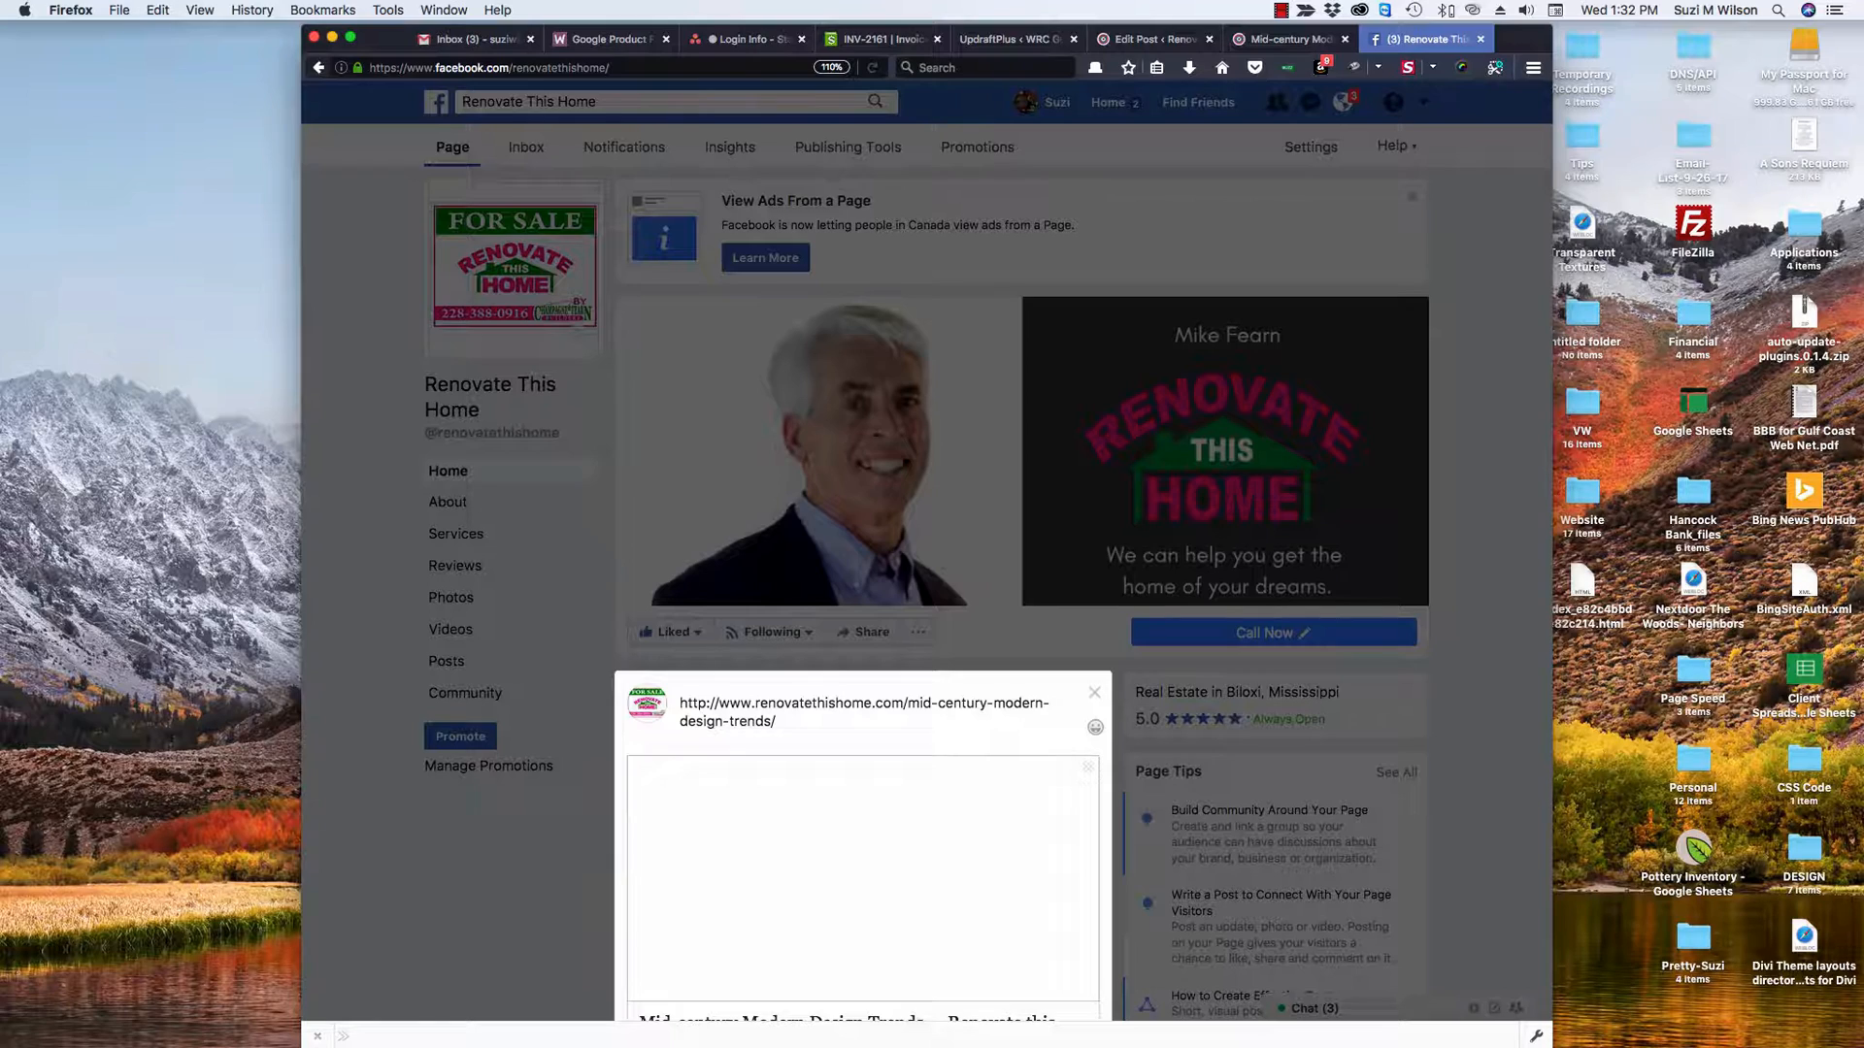
{"action": "scroll", "coordinate": [863, 722], "scroll_direction": "down", "scroll_amount": 3}
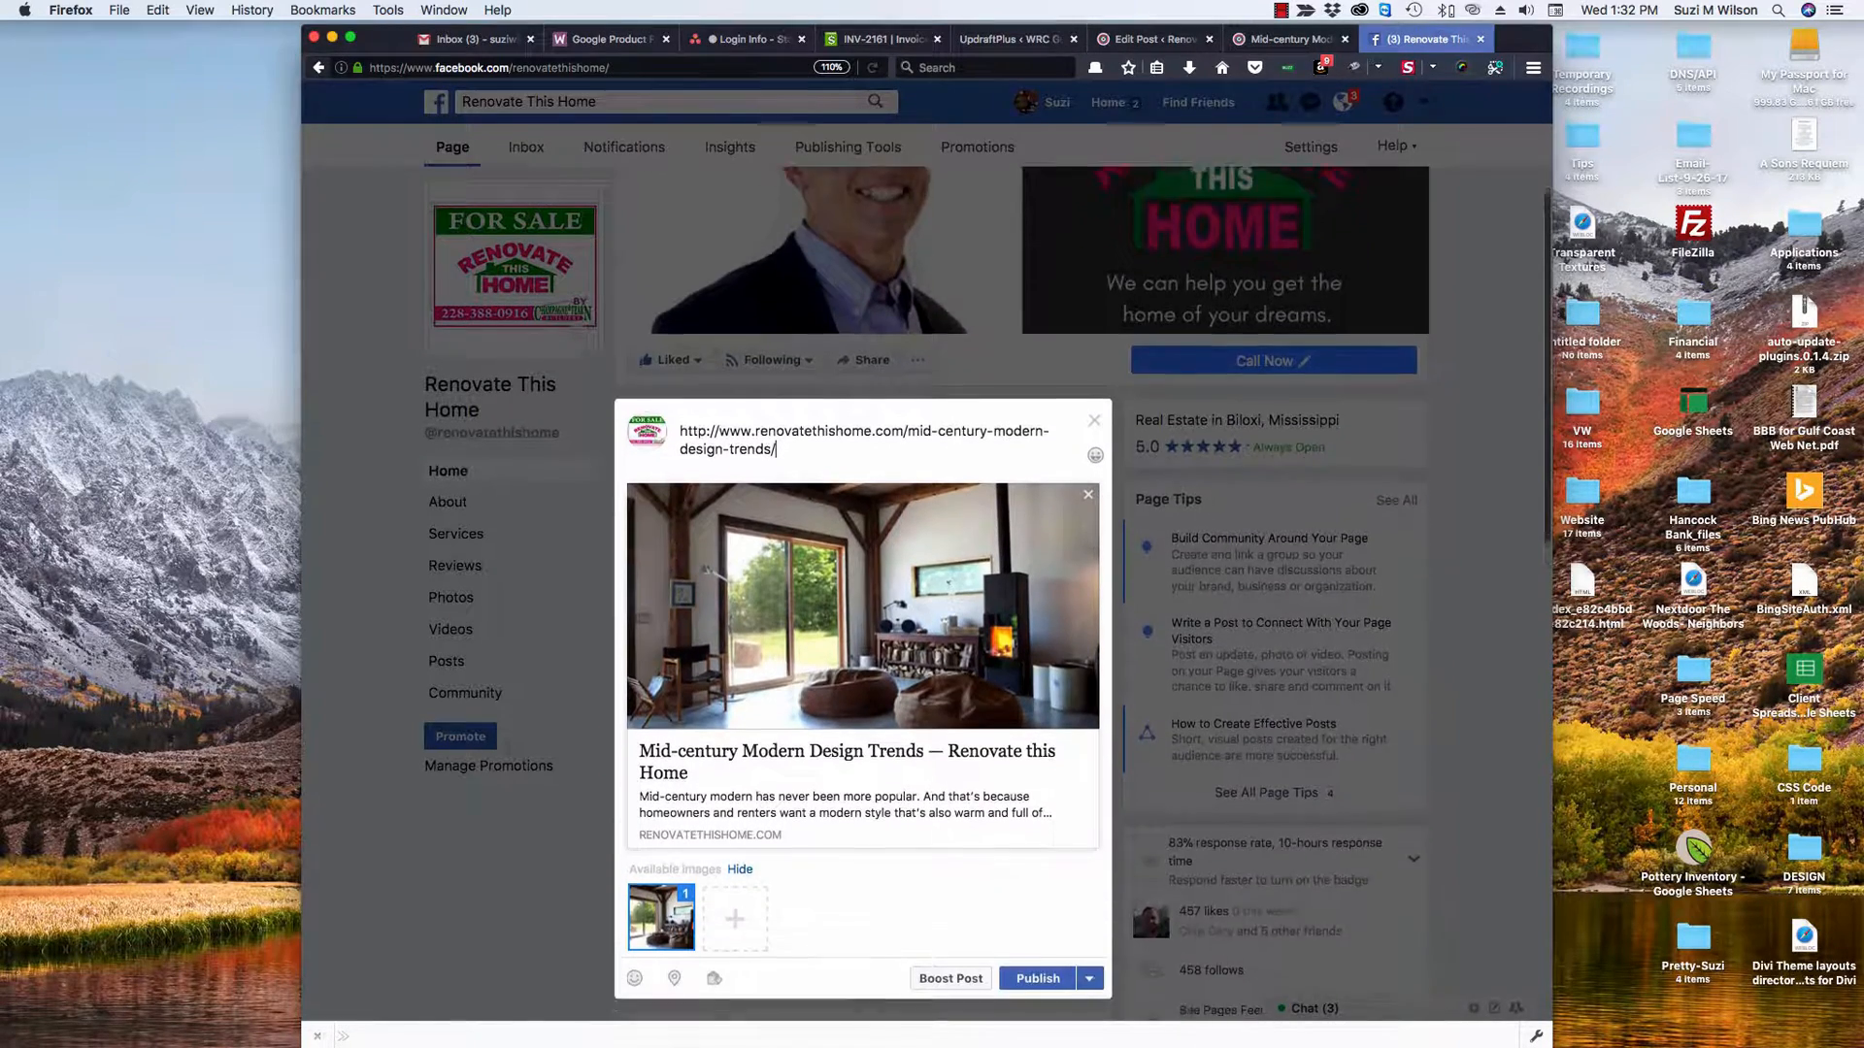
{"action": "scroll", "coordinate": [863, 722], "scroll_direction": "down", "scroll_amount": 2}
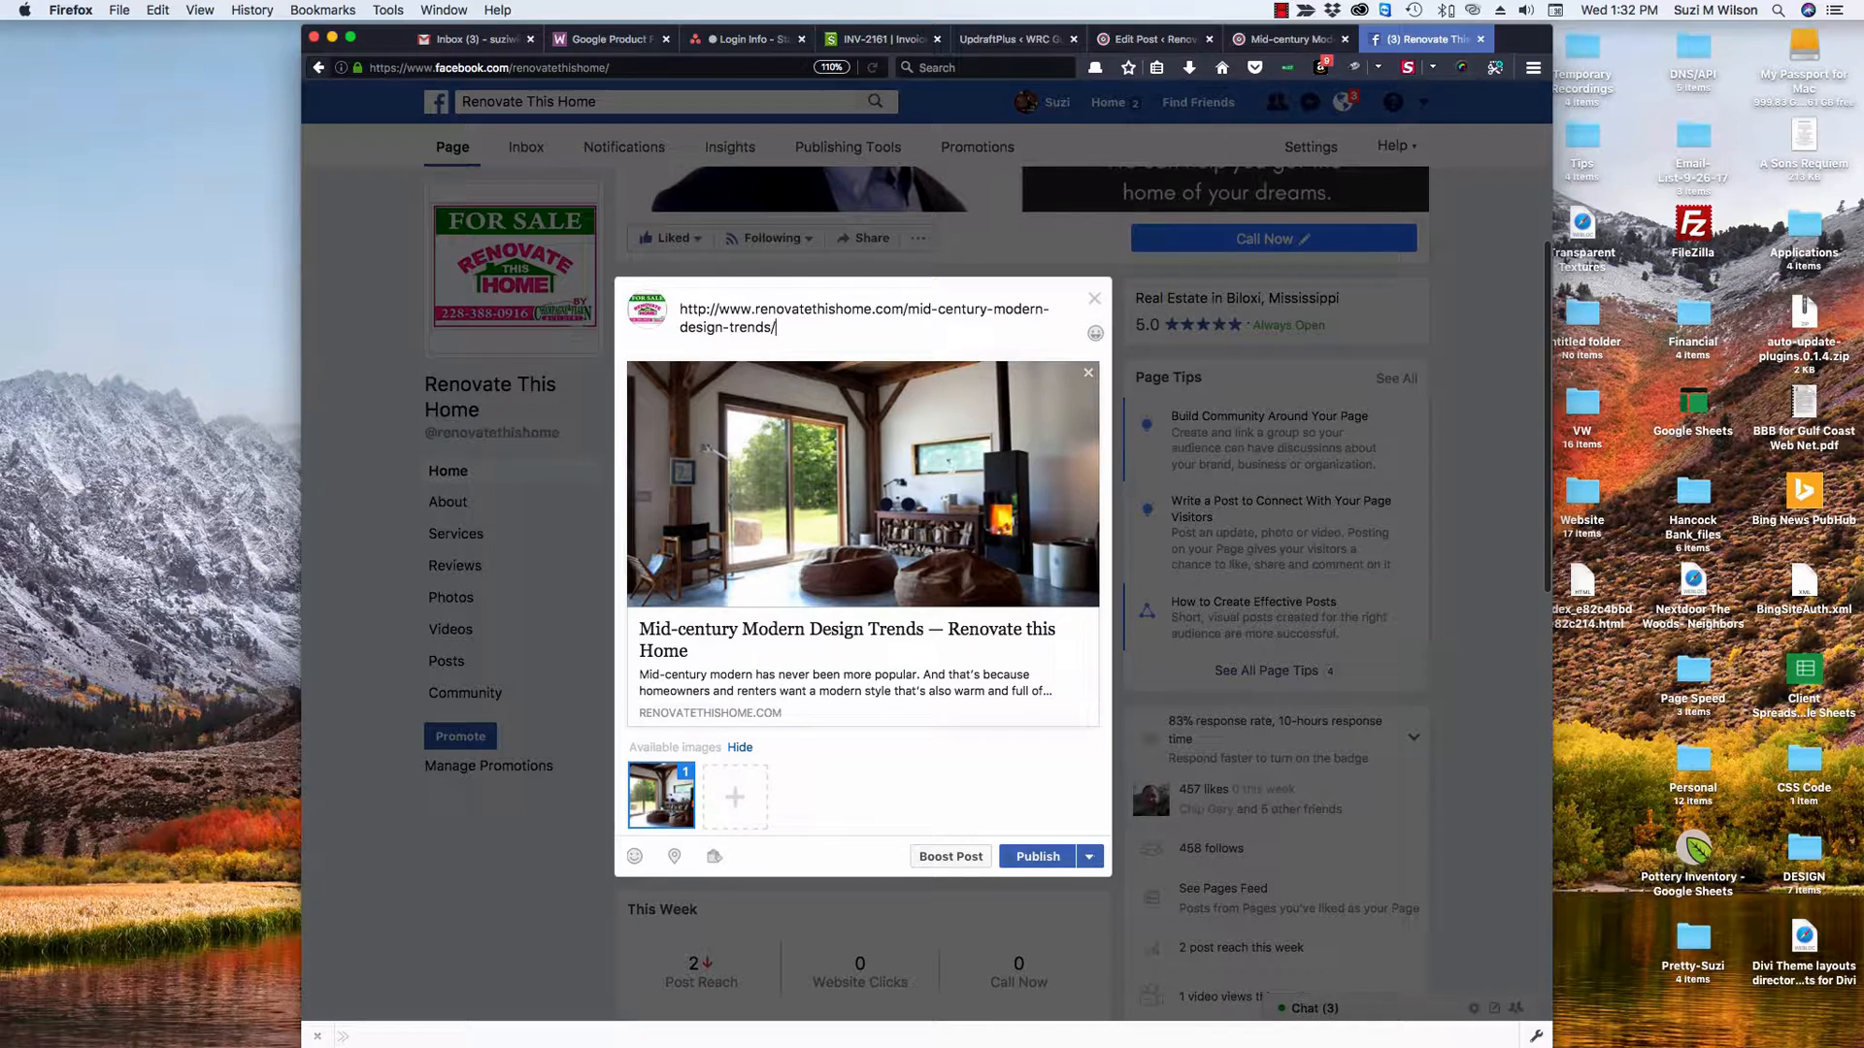
{"action": "left_click", "coordinate": [1040, 857]}
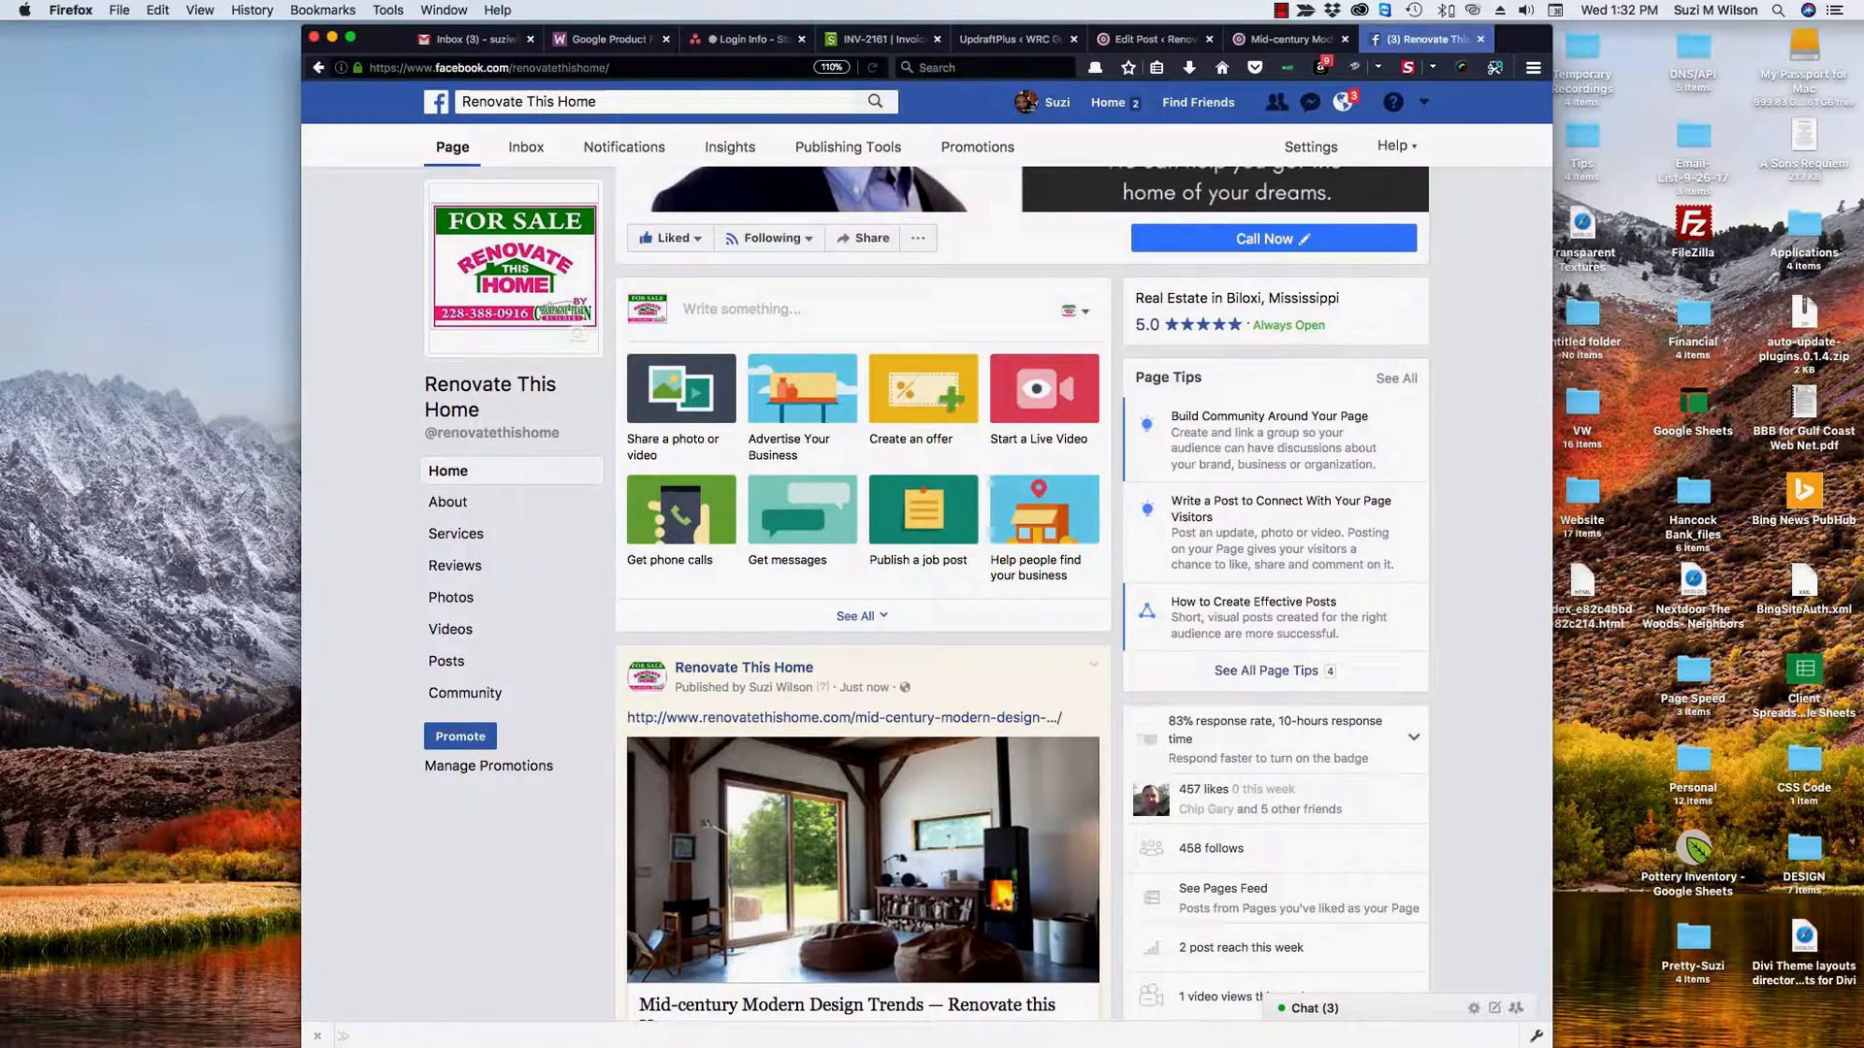
Check the new link post in the Facebook page's feed, then go back to the article and the WordPress post editor
{"action": "scroll", "coordinate": [863, 679], "scroll_direction": "down", "scroll_amount": 5}
{"action": "scroll", "coordinate": [863, 631], "scroll_direction": "down", "scroll_amount": 2}
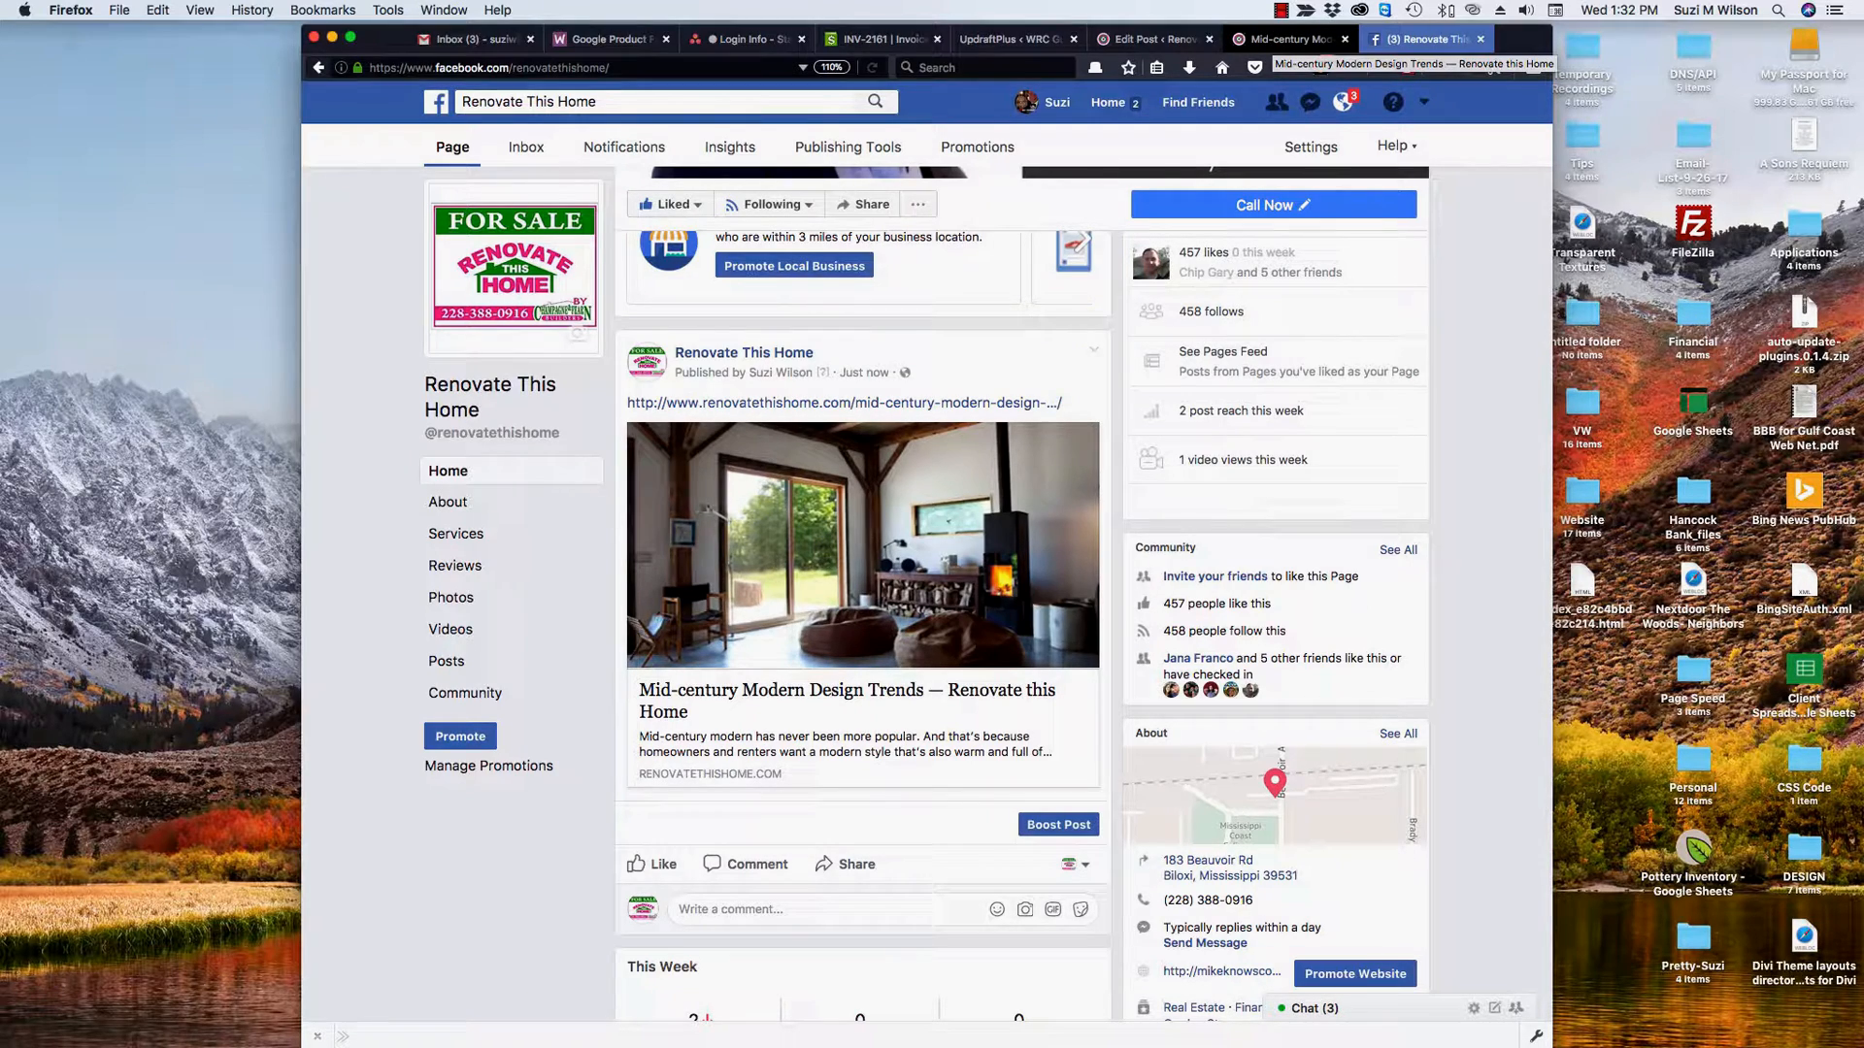
{"action": "left_click", "coordinate": [1286, 40]}
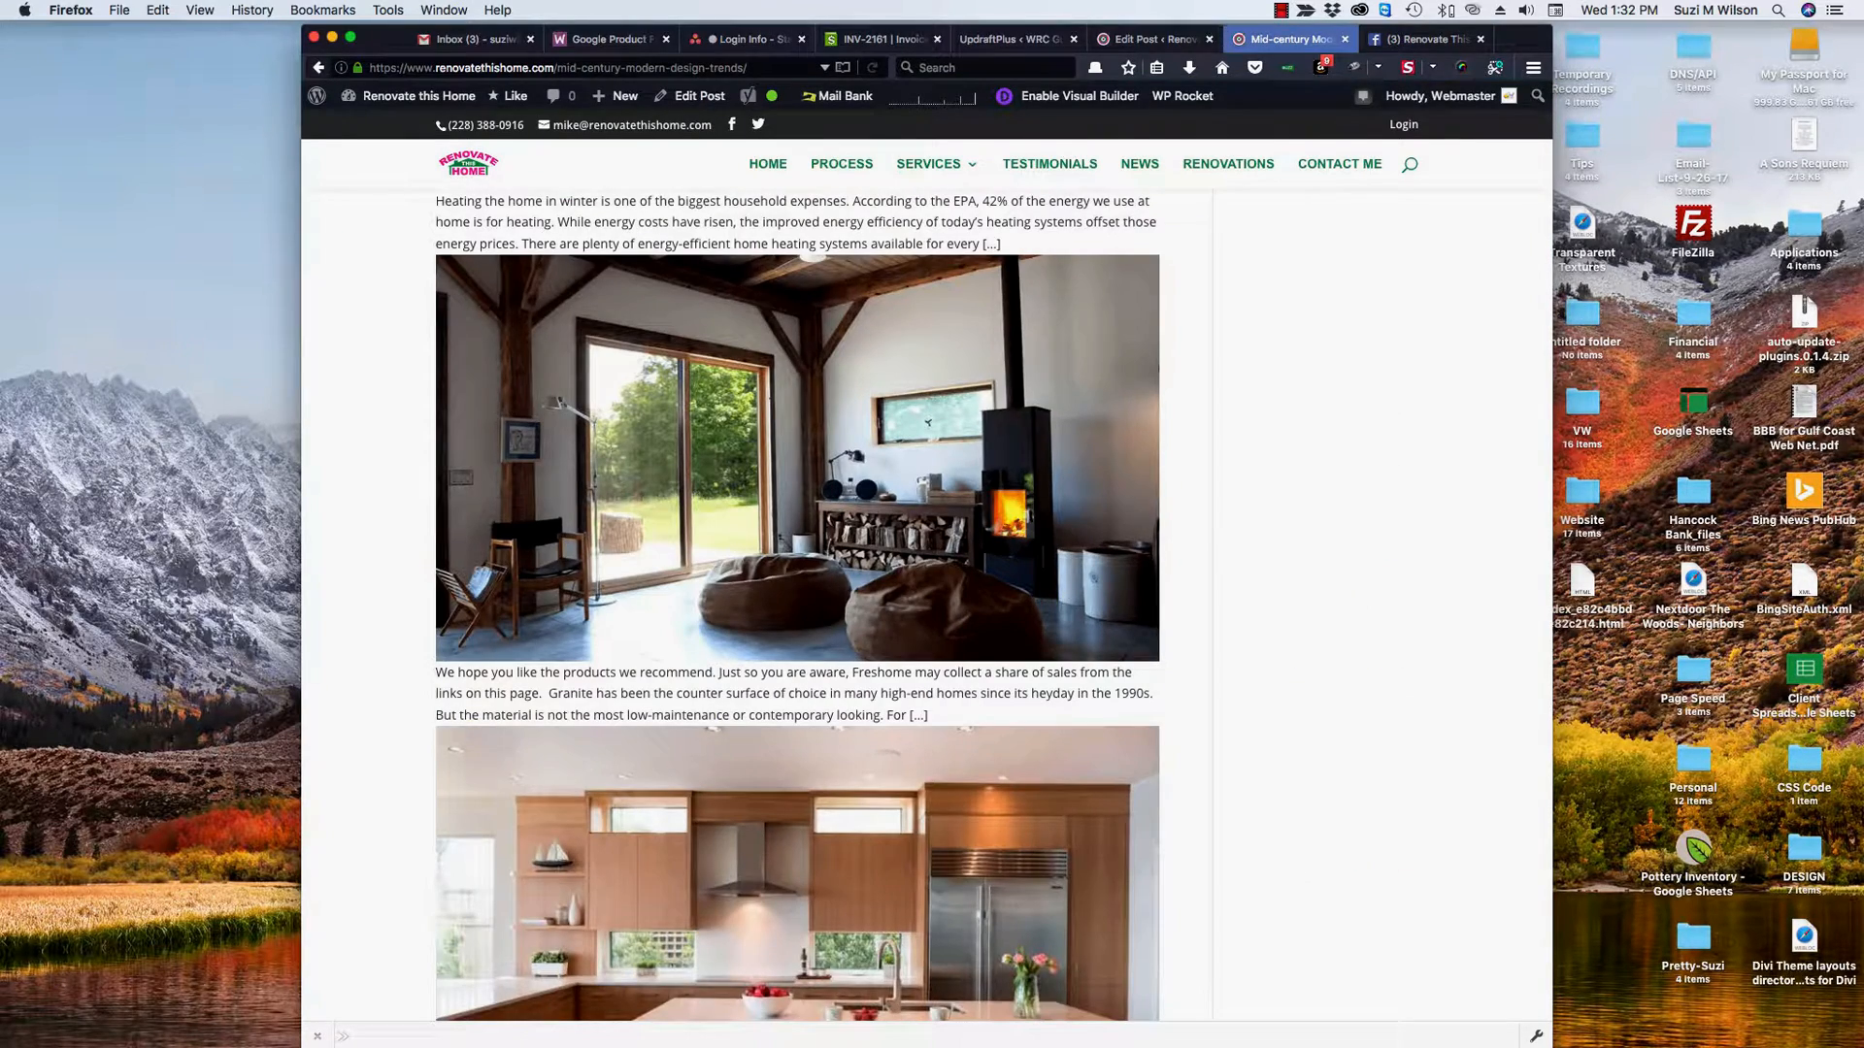
{"action": "left_click", "coordinate": [1155, 40]}
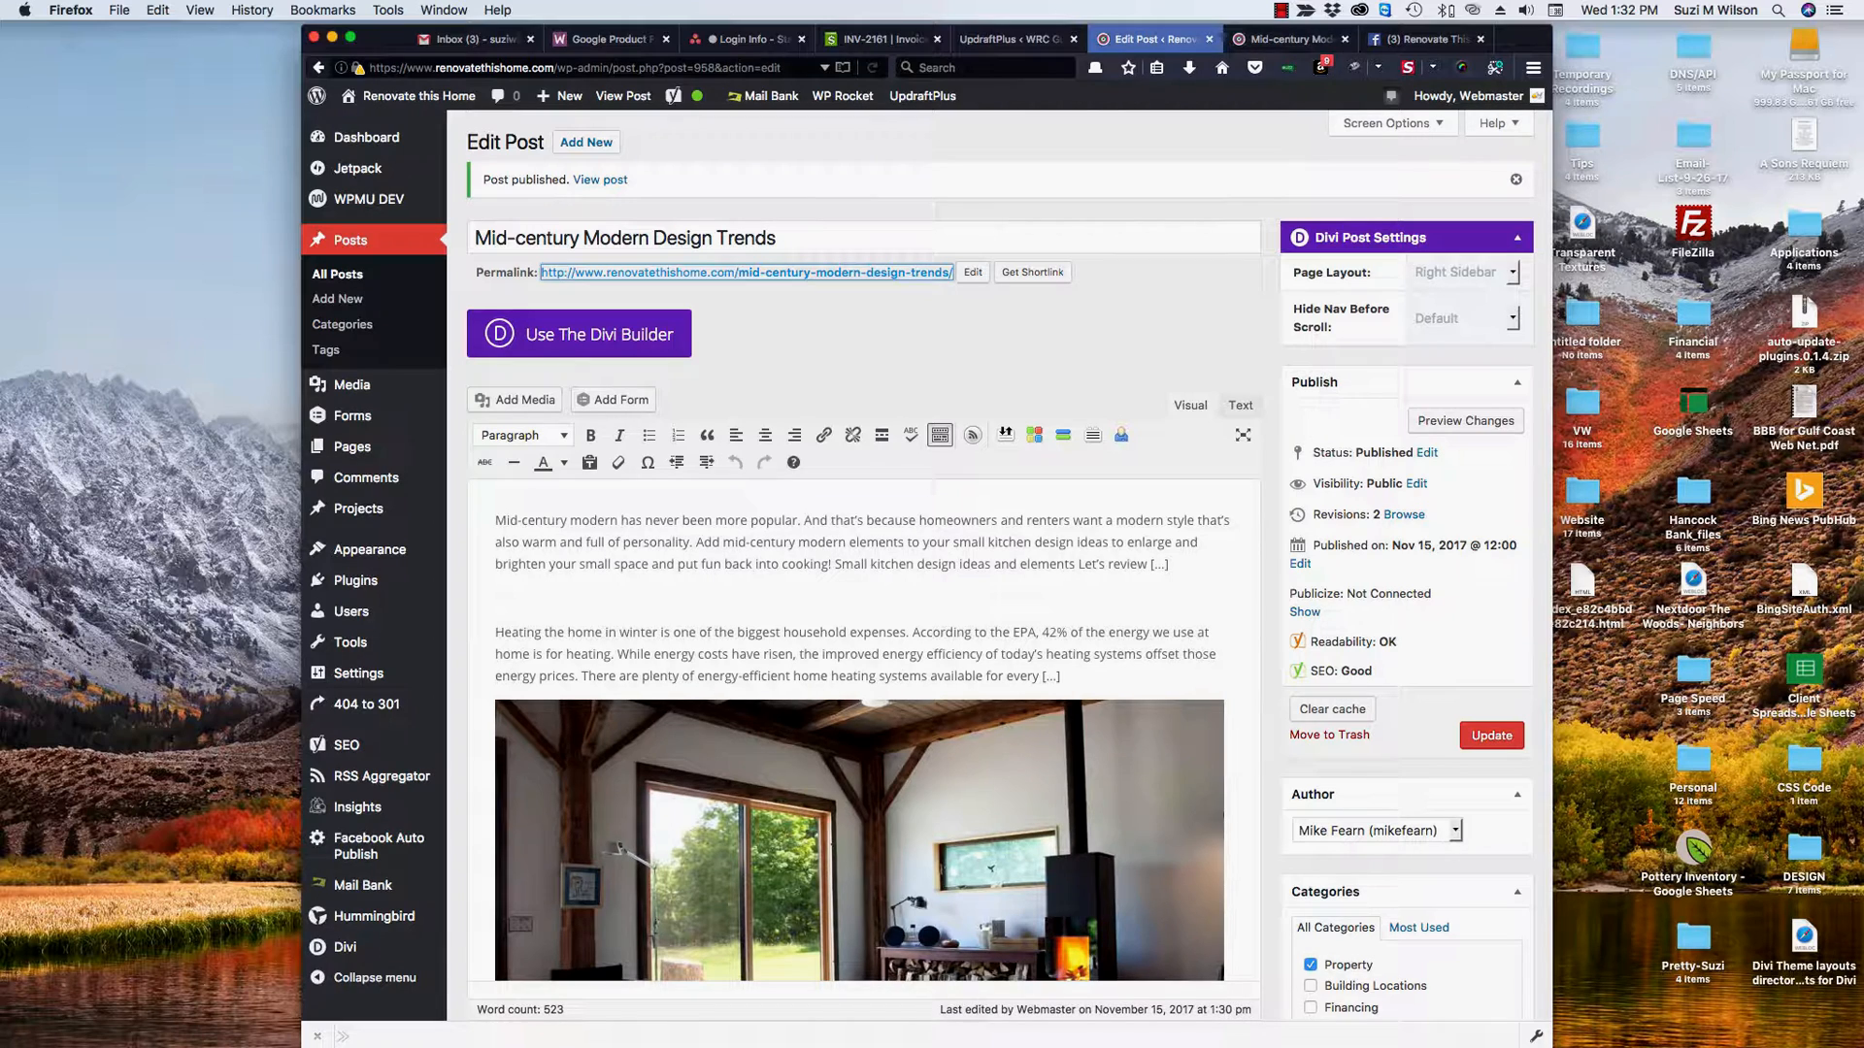